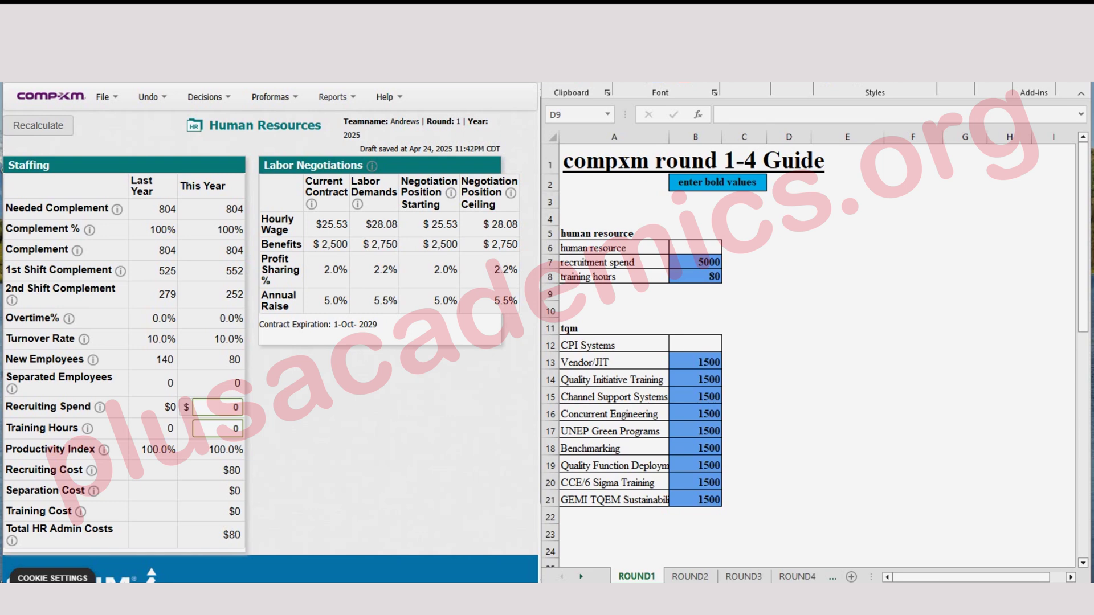
- Open the Industry Conditions Report and review the segment centers, ideal spot offsets, growth rates and Thrift buying criteria
{"action": "left_click", "coordinate": [337, 97]}
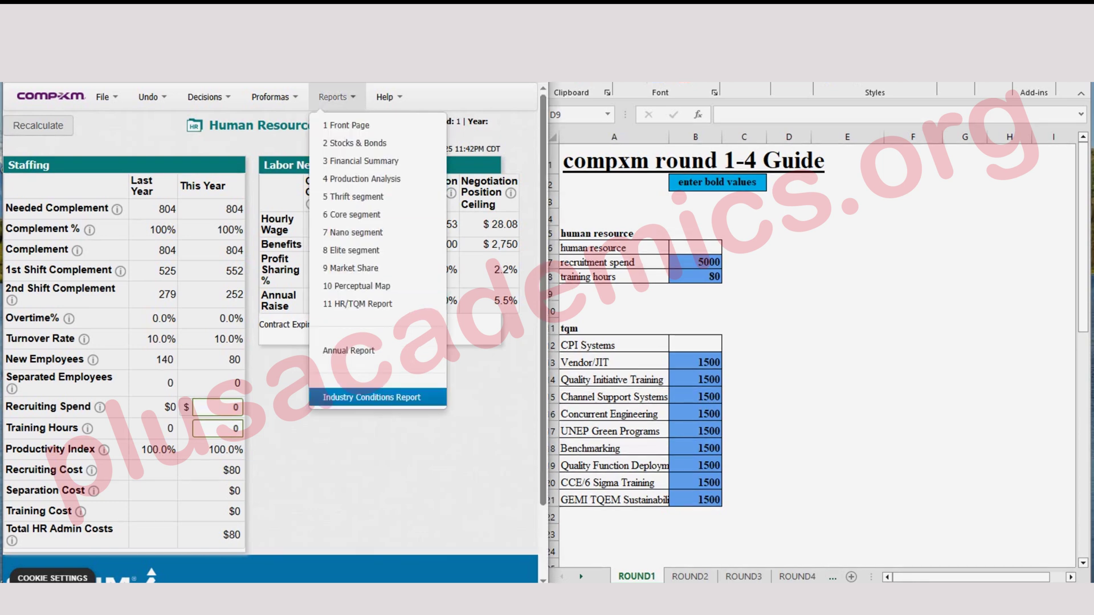
{"action": "left_click", "coordinate": [371, 397]}
{"action": "left_click_drag", "start_coordinate": [547, 253], "coordinate": [518, 132]}
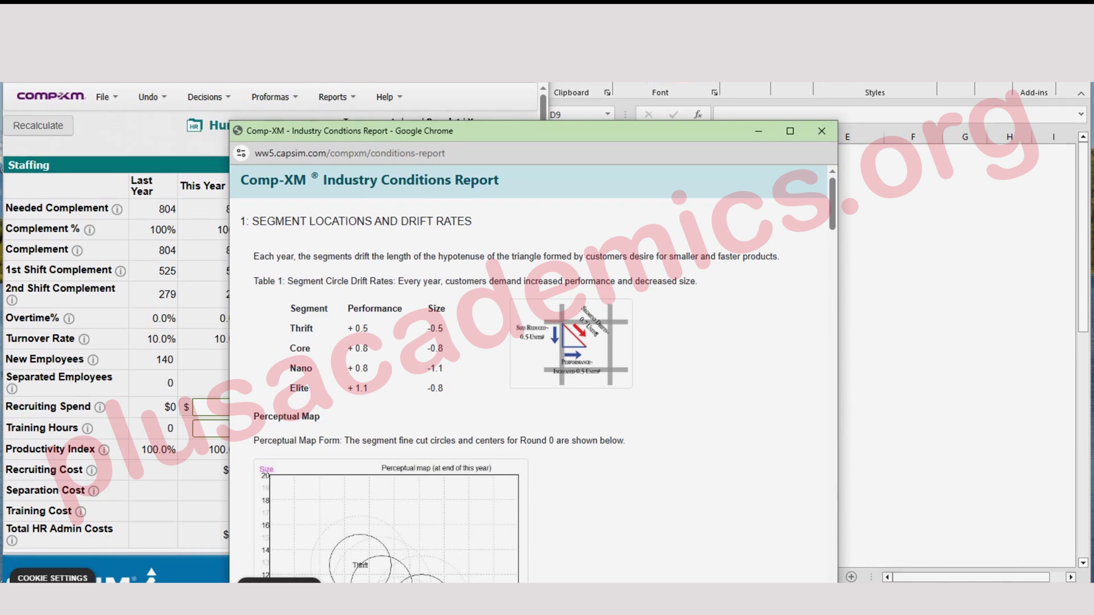
{"action": "scroll", "coordinate": [532, 370], "scroll_direction": "down", "scroll_amount": 4}
{"action": "scroll", "coordinate": [533, 370], "scroll_direction": "down", "scroll_amount": 6}
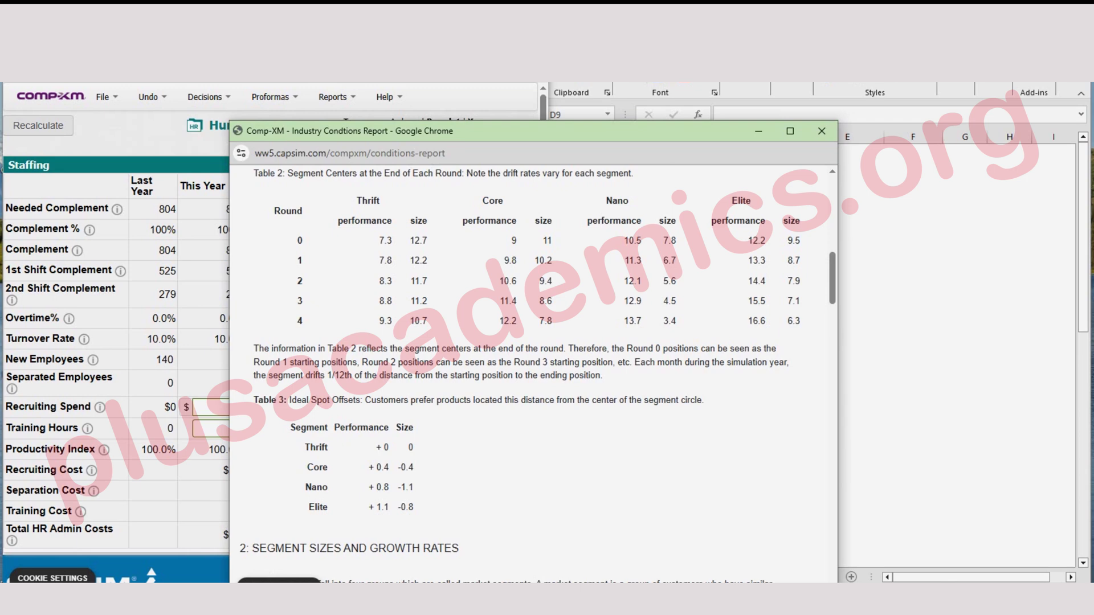
{"action": "scroll", "coordinate": [534, 370], "scroll_direction": "down", "scroll_amount": 1}
{"action": "scroll", "coordinate": [534, 371], "scroll_direction": "down", "scroll_amount": 3}
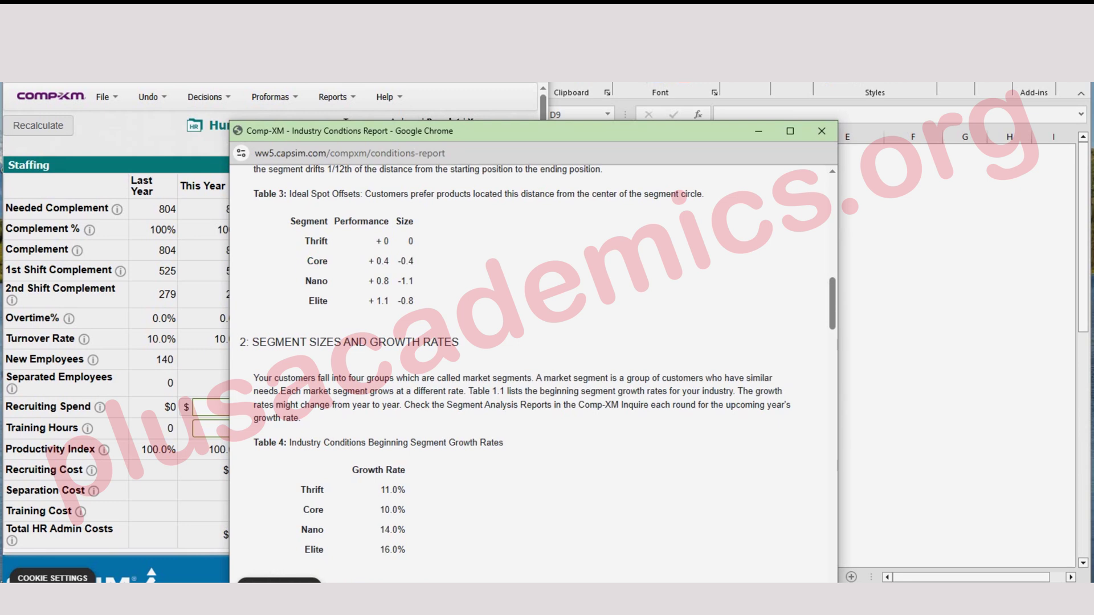
{"action": "scroll", "coordinate": [534, 371], "scroll_direction": "down", "scroll_amount": 3}
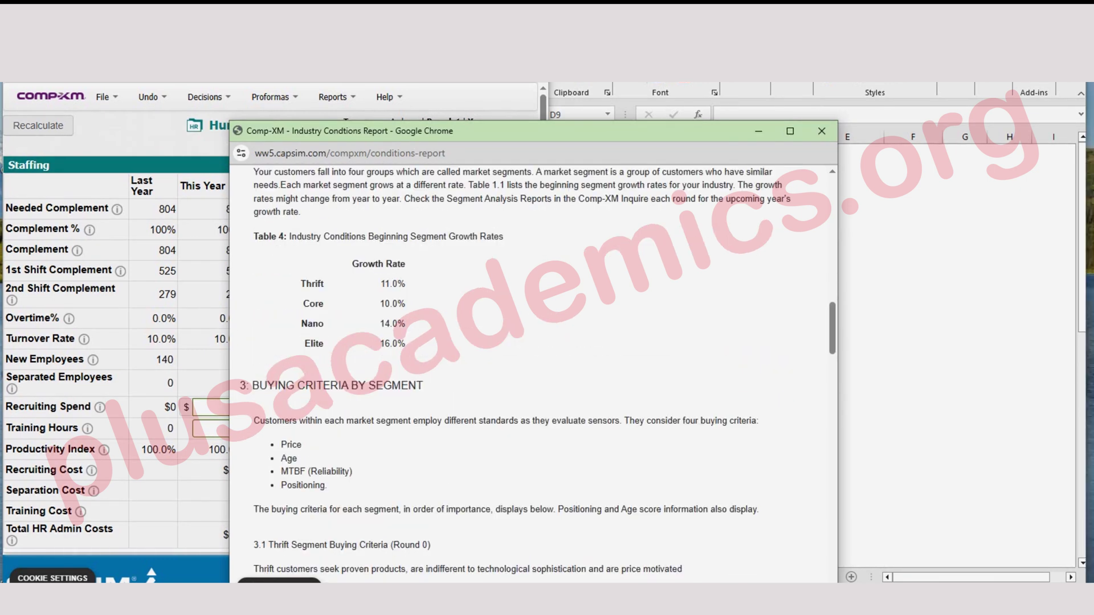
{"action": "scroll", "coordinate": [533, 370], "scroll_direction": "down", "scroll_amount": 5}
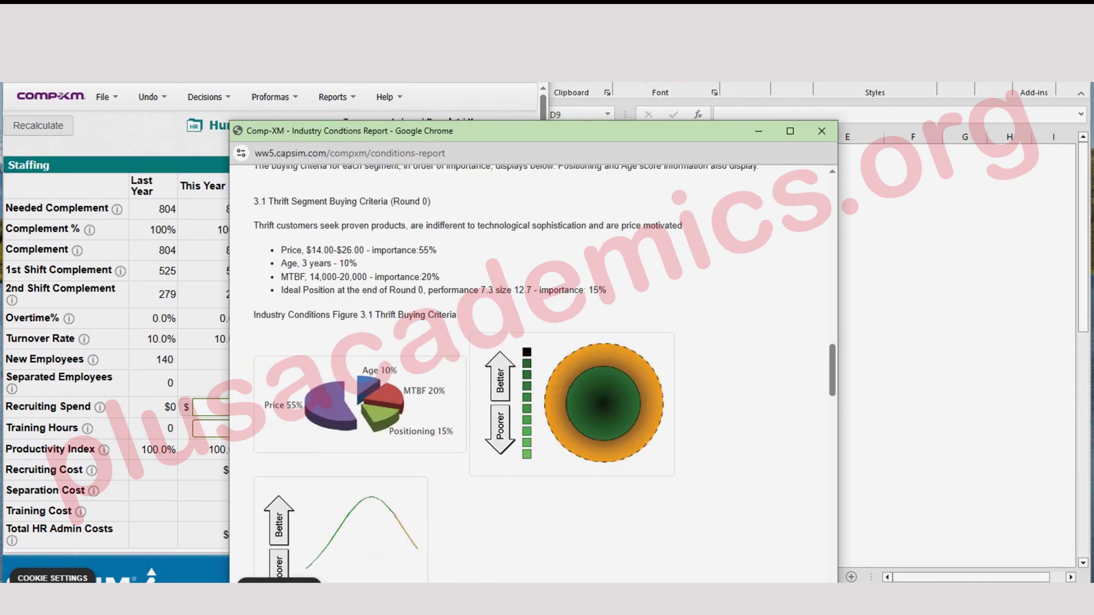
{"action": "scroll", "coordinate": [534, 371], "scroll_direction": "up", "scroll_amount": 4}
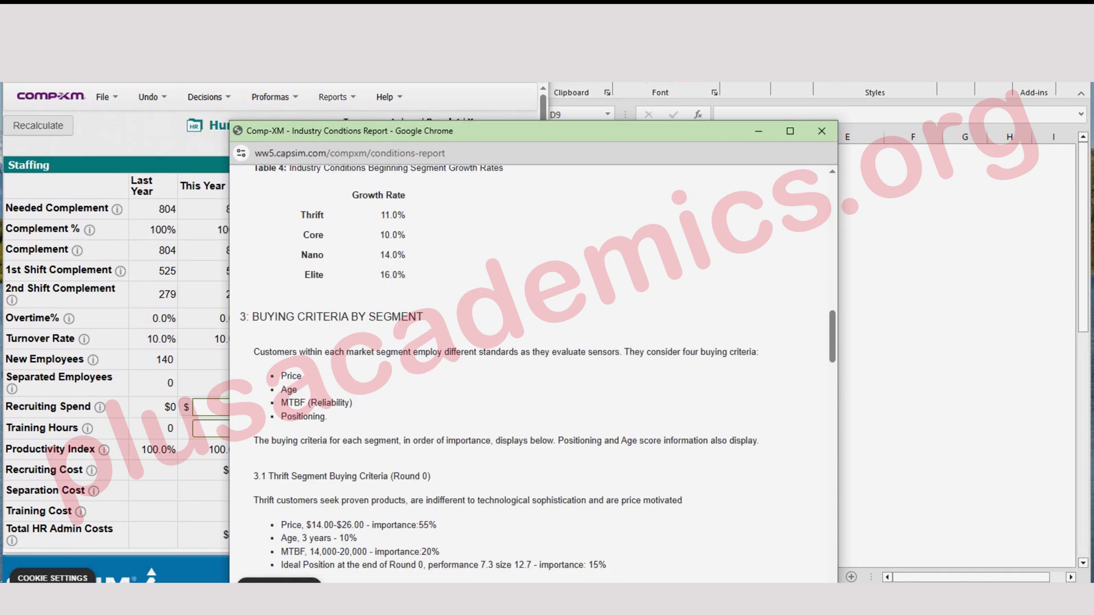
- Open the Inquirer report, review the Thrift and Core segment analyses, and return to the Human Resources page
{"action": "left_click", "coordinate": [336, 97]}
{"action": "key", "text": "Down"}
{"action": "key", "text": "Down"}
{"action": "key", "text": "Down"}
{"action": "key", "text": "Down"}
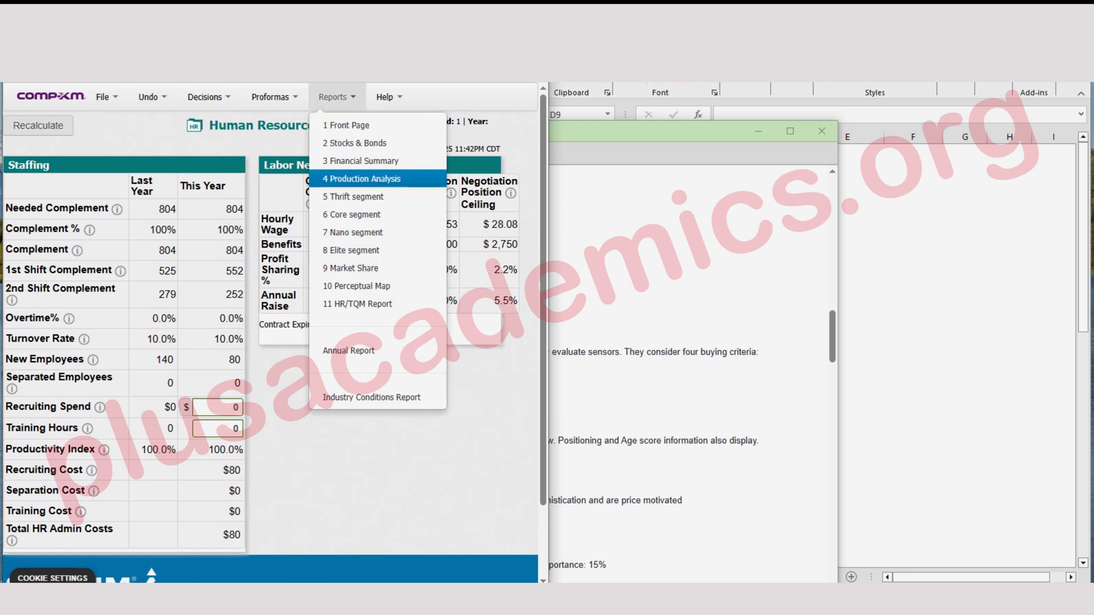
{"action": "key", "text": "Return"}
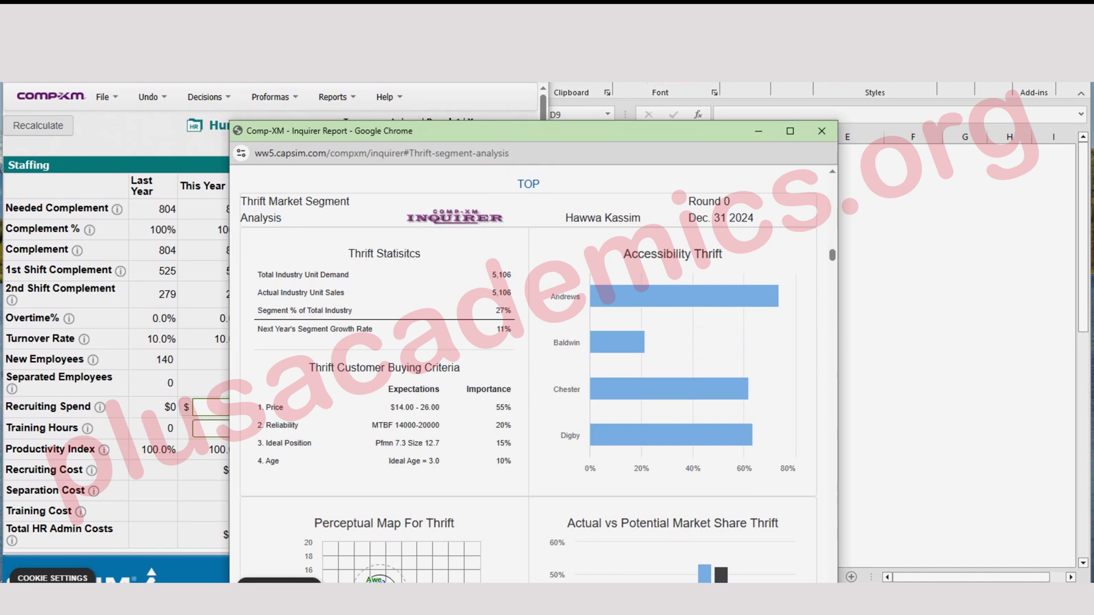
{"action": "scroll", "coordinate": [533, 374], "scroll_direction": "down", "scroll_amount": 1}
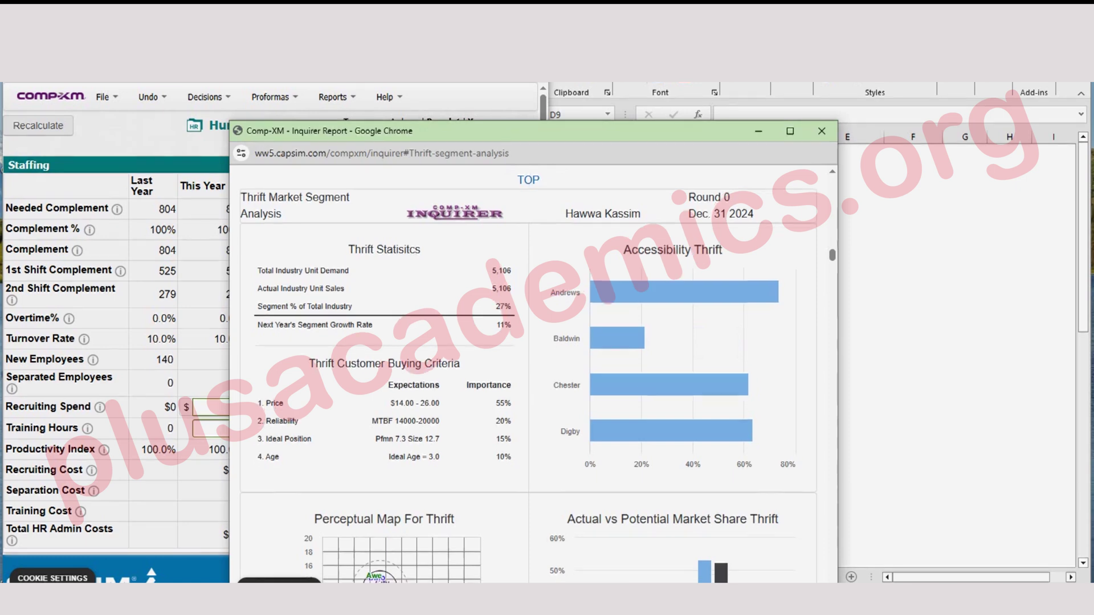
{"action": "scroll", "coordinate": [538, 374], "scroll_direction": "down", "scroll_amount": 1}
{"action": "scroll", "coordinate": [387, 353], "scroll_direction": "down", "scroll_amount": 20}
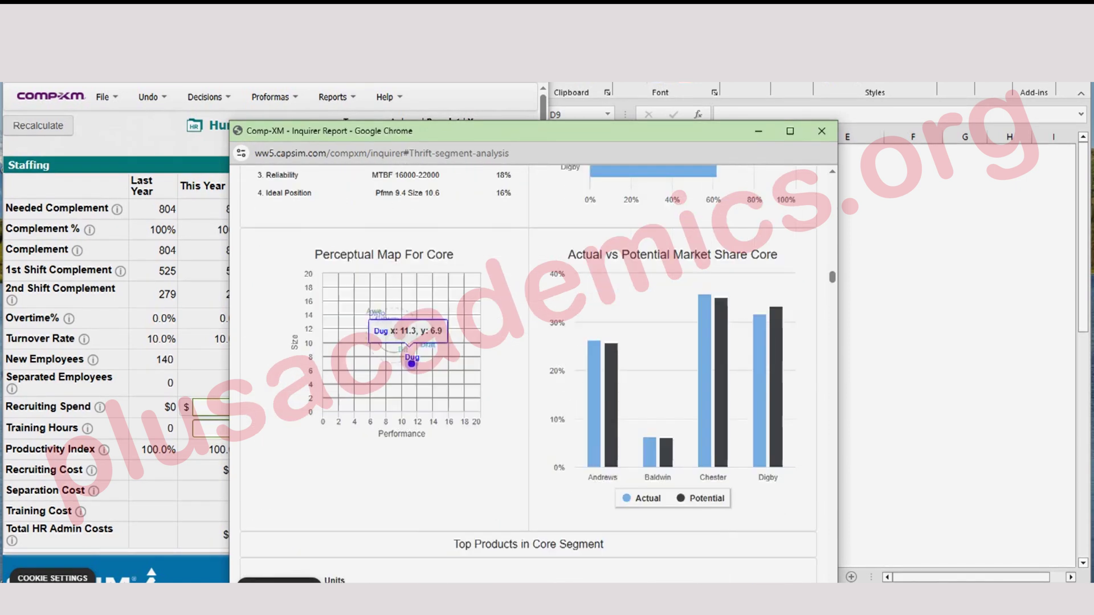
{"action": "scroll", "coordinate": [387, 353], "scroll_direction": "up", "scroll_amount": 8}
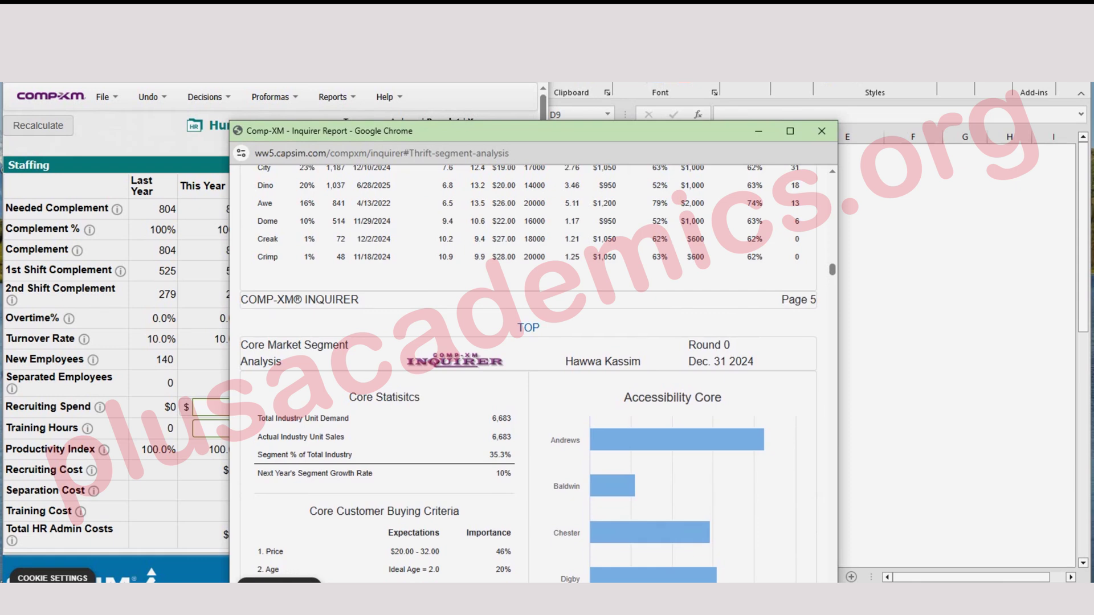
{"action": "scroll", "coordinate": [530, 371], "scroll_direction": "down", "scroll_amount": 5}
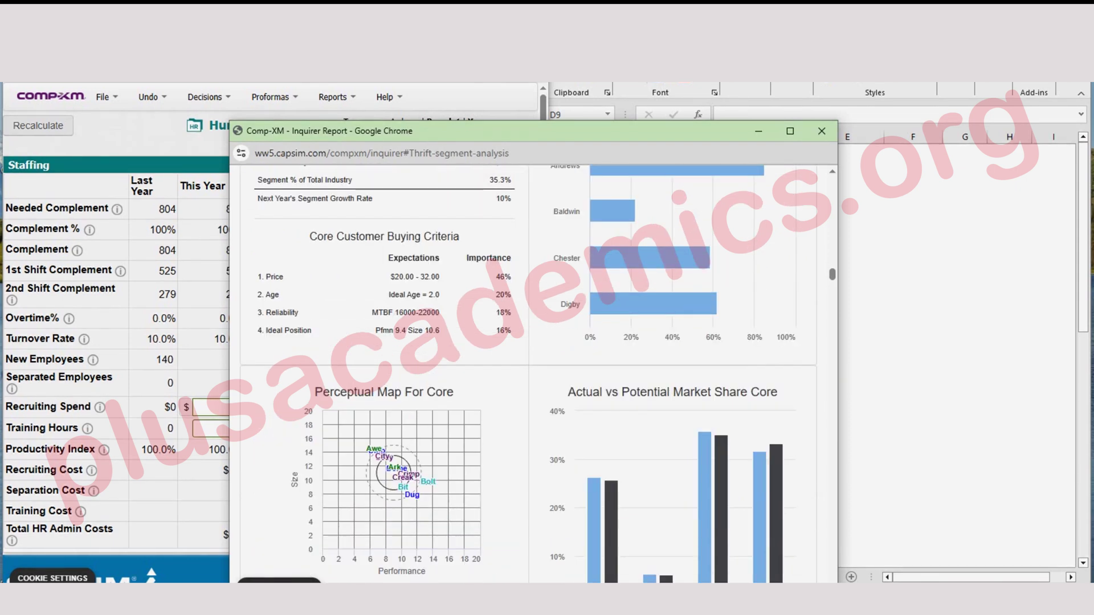
{"action": "mouse_move", "coordinate": [684, 258]}
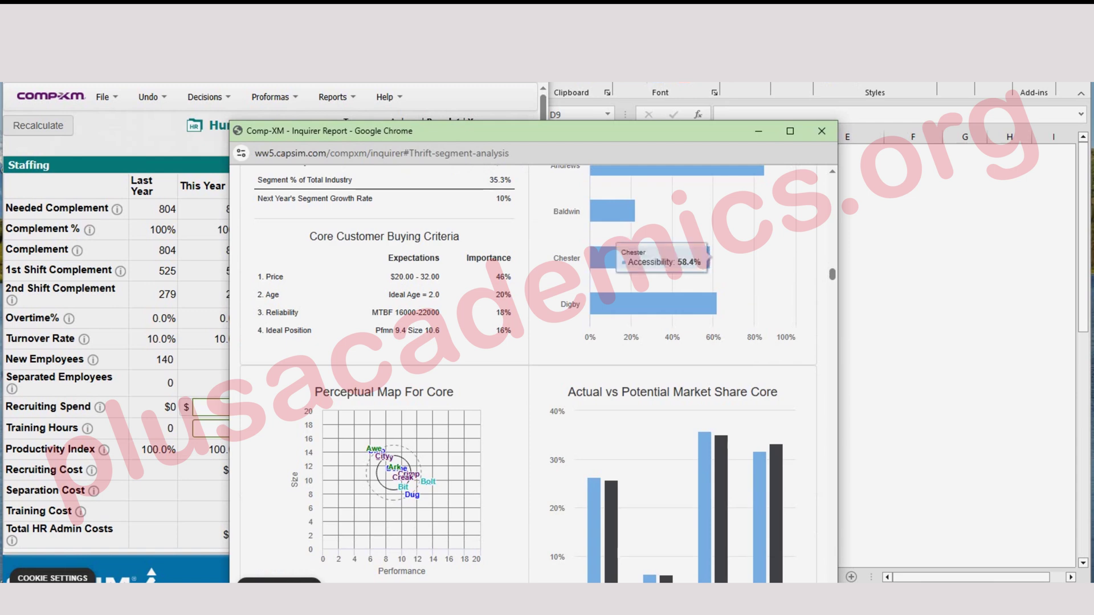
{"action": "key", "text": "alt+Tab"}
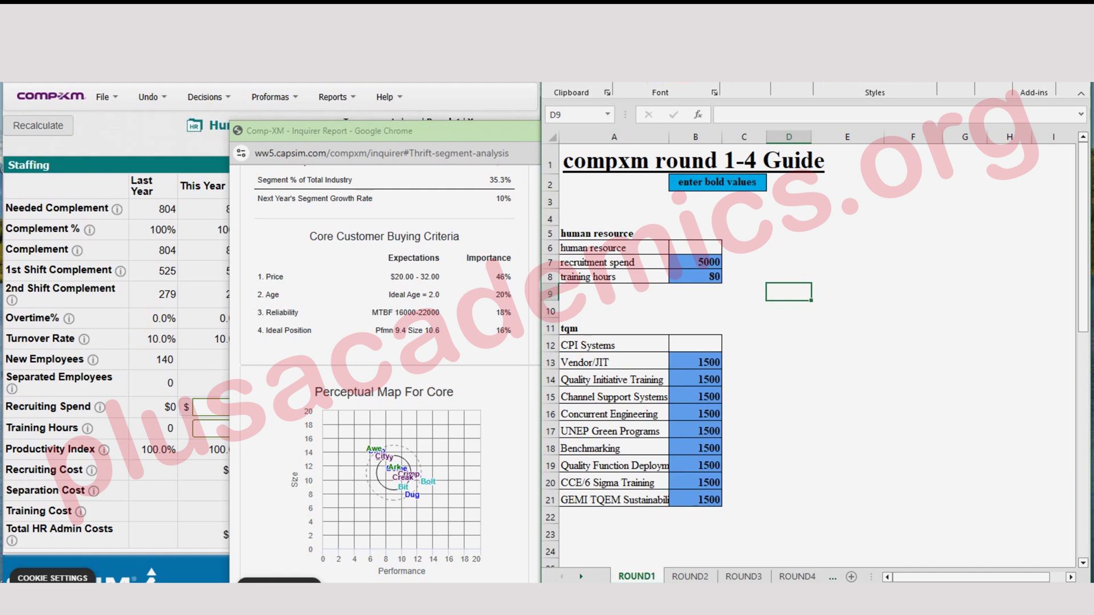
{"action": "key", "text": "alt+Tab"}
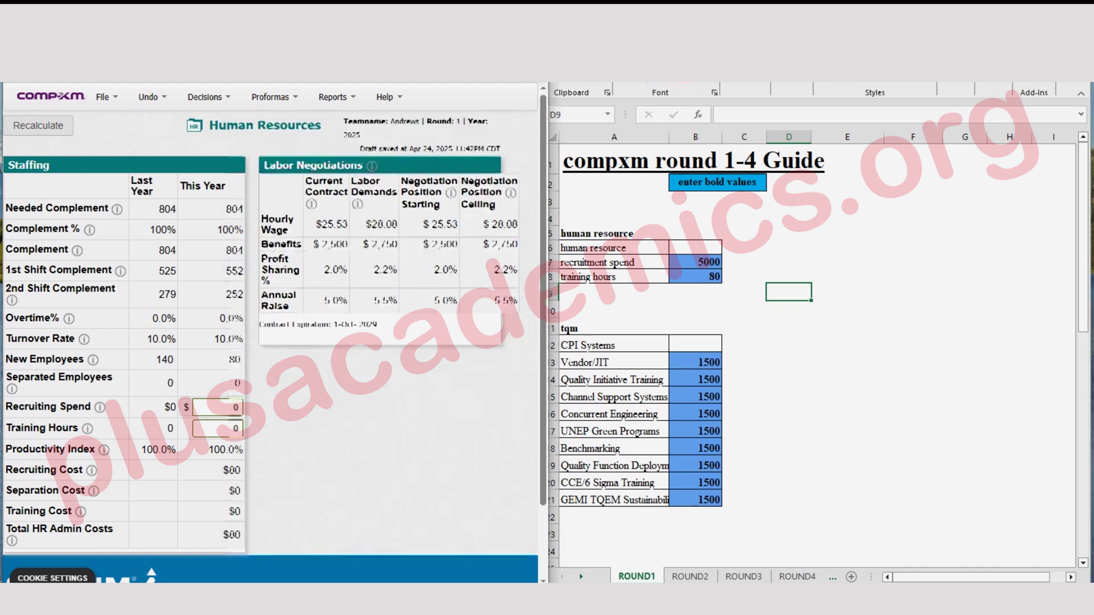
- Check the recruiting and training guidance, set Recruiting Spend to $5000 and Training Hours to 80, and recalculate
{"action": "left_click", "coordinate": [100, 407]}
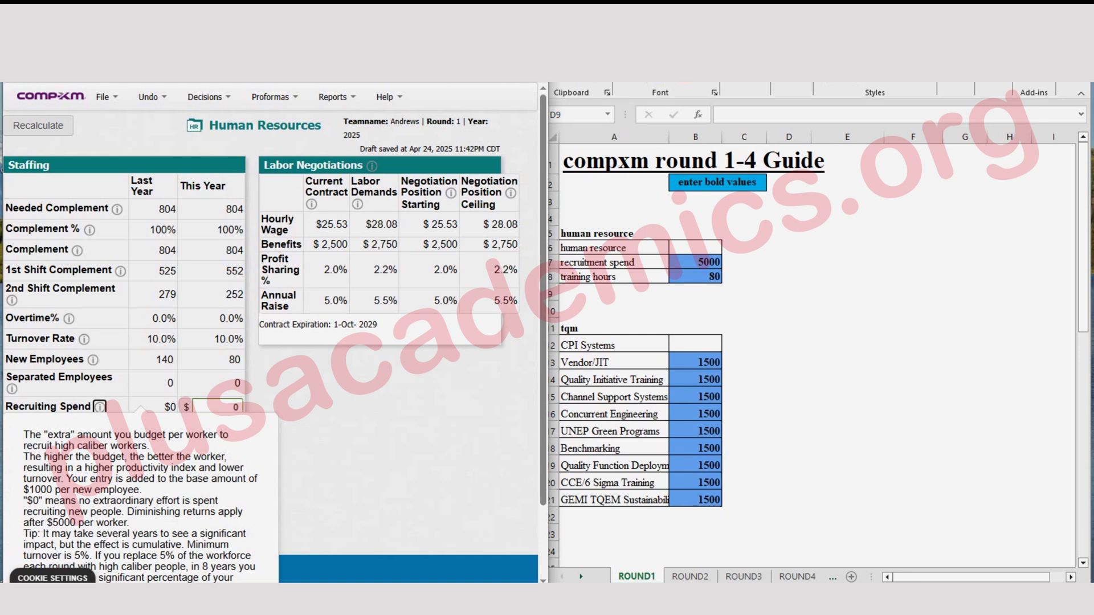
{"action": "key", "text": "Tab"}
{"action": "key", "text": "Return"}
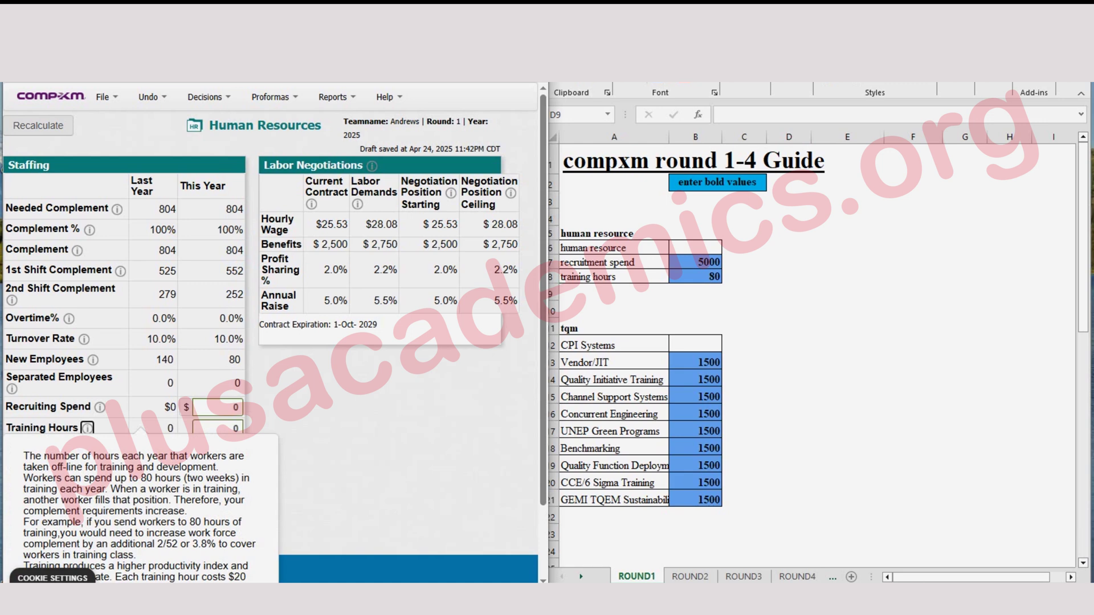
{"action": "key", "text": "Tab"}
{"action": "left_click", "coordinate": [233, 406]}
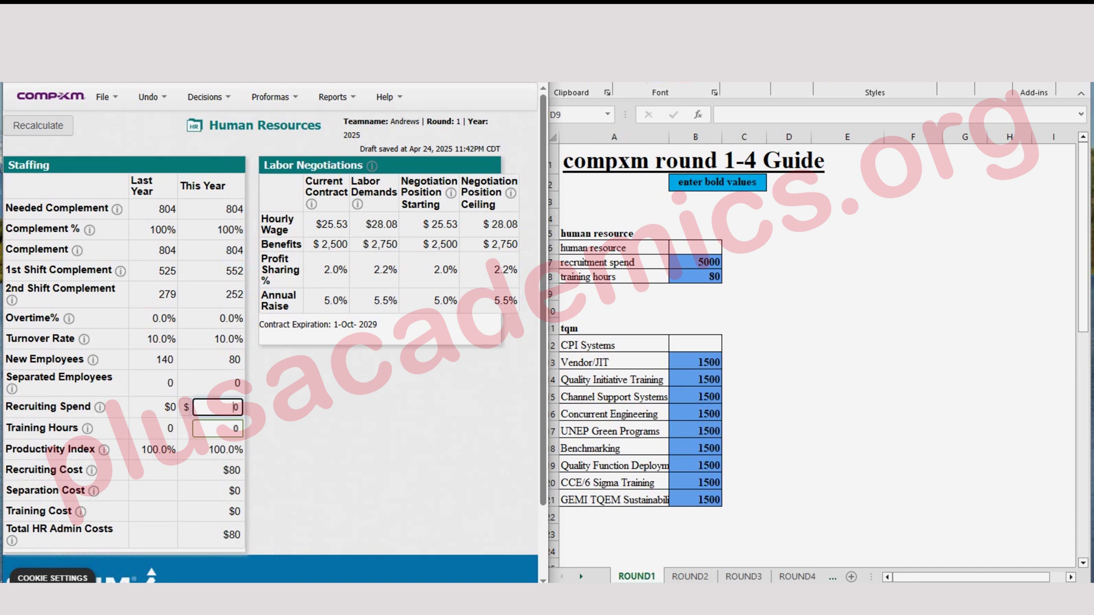
{"action": "type", "text": "5000"}
{"action": "key", "text": "BackSpace"}
{"action": "left_click", "coordinate": [232, 429]}
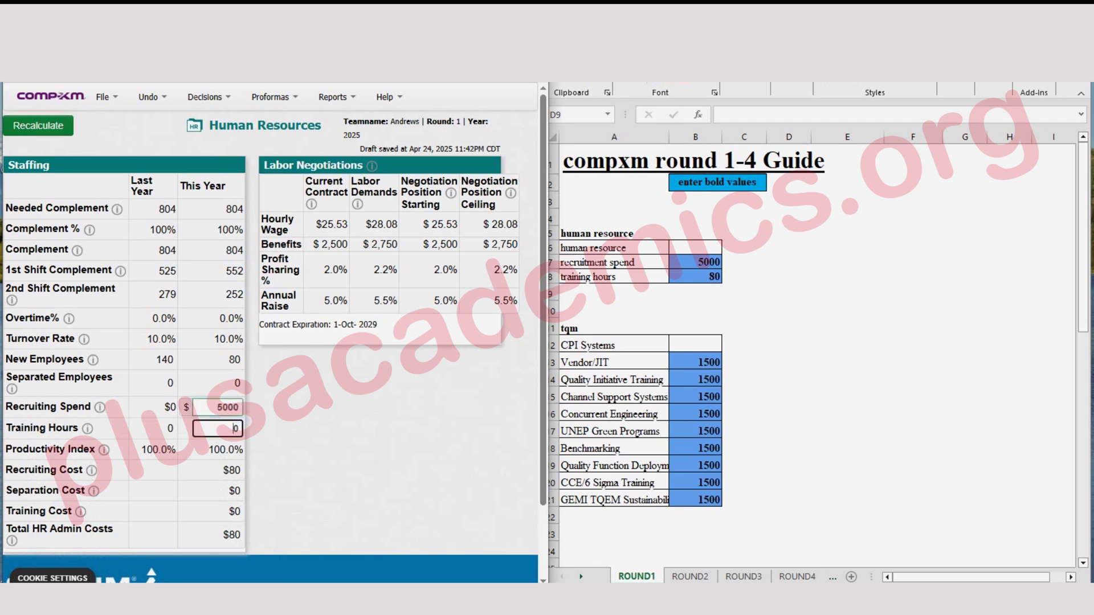
{"action": "type", "text": "80"}
{"action": "left_click", "coordinate": [38, 125]}
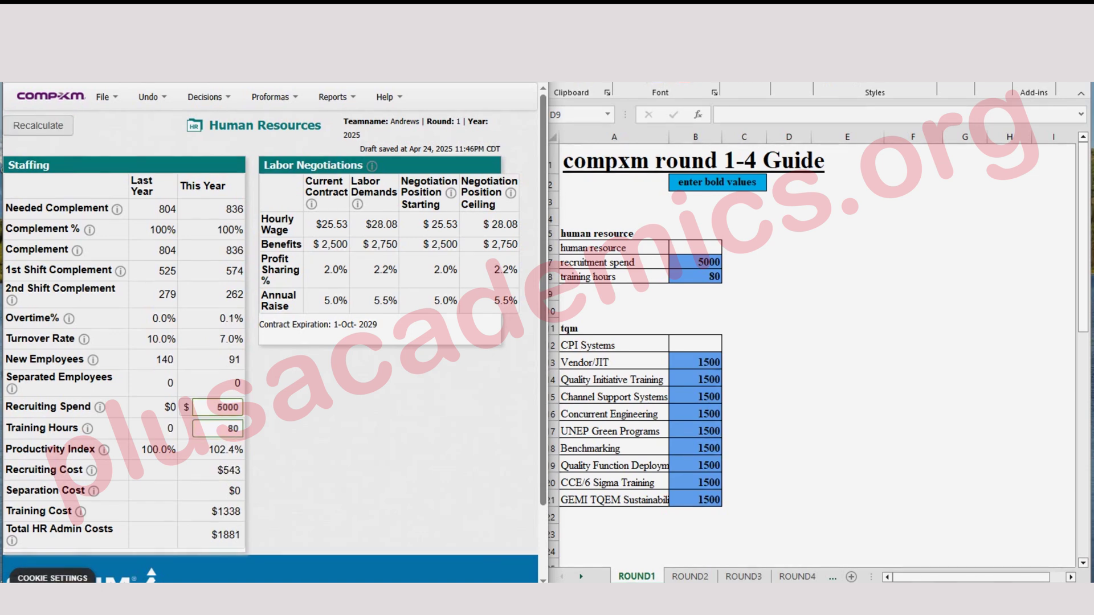
- Open the TQM Initiative decisions and set the CPI Systems and Vendor/JIT budgets to 1500 each
{"action": "left_click", "coordinate": [209, 97]}
{"action": "left_click", "coordinate": [225, 179]}
{"action": "mouse_move", "coordinate": [236, 193]}
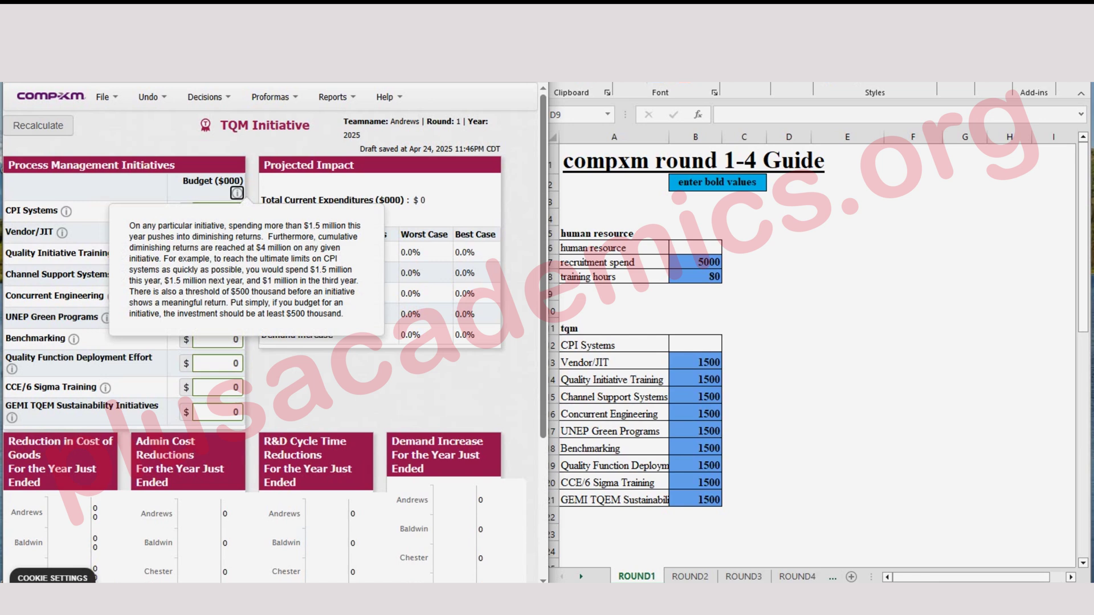
{"action": "mouse_move", "coordinate": [66, 211]}
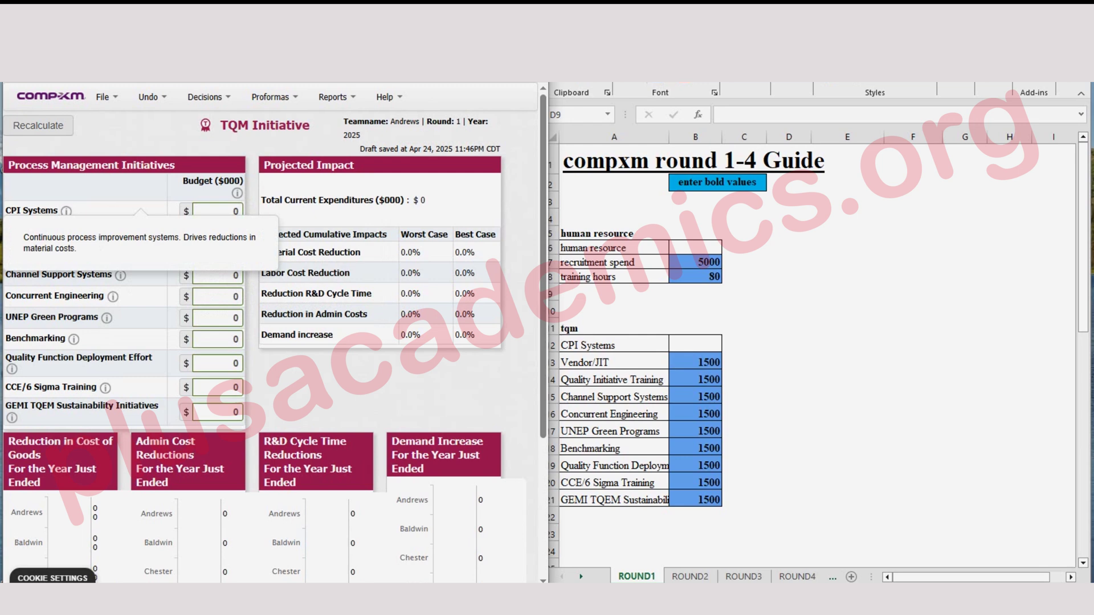
{"action": "left_click", "coordinate": [232, 212]}
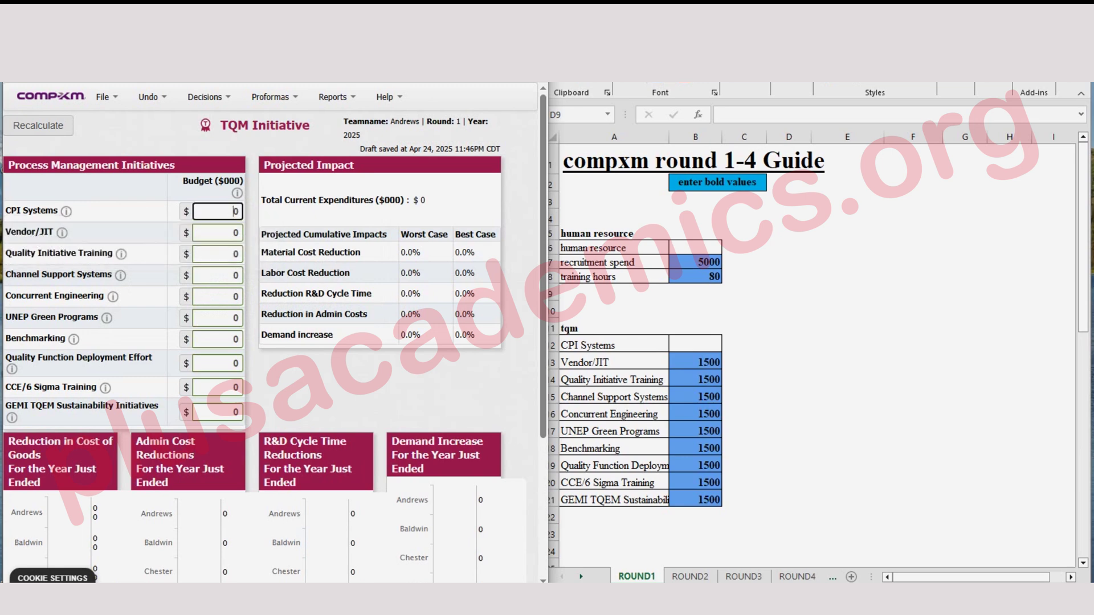
{"action": "type", "text": "1500"}
{"action": "key", "text": "Tab"}
{"action": "type", "text": "50"}
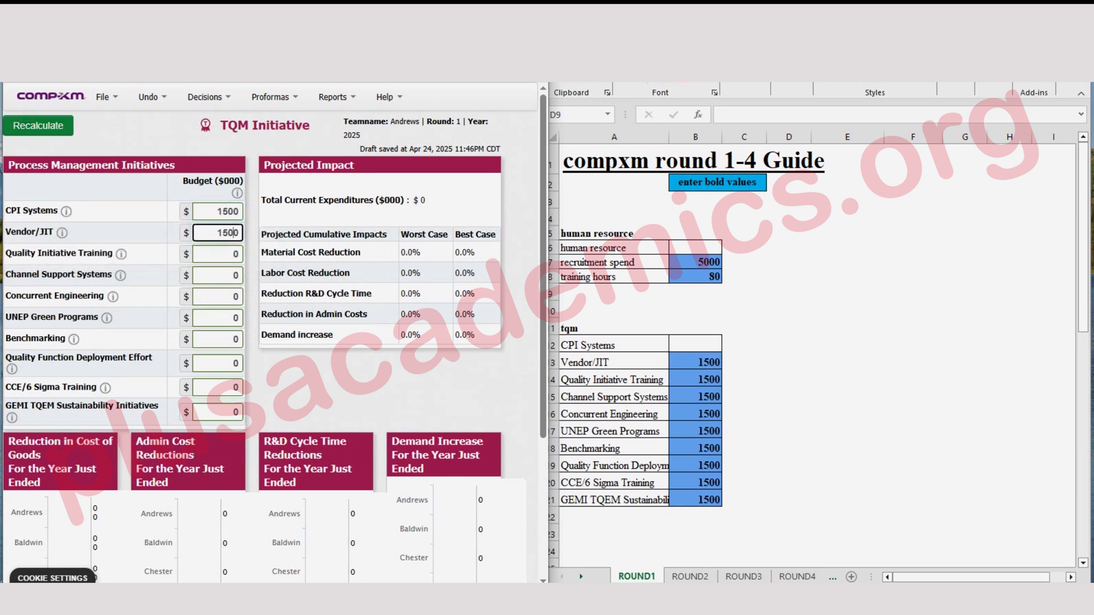
- Set the Quality Initiative Training, Channel Support Systems and Concurrent Engineering budgets to 1500 each
{"action": "left_click", "coordinate": [232, 254]}
{"action": "type", "text": "1500"}
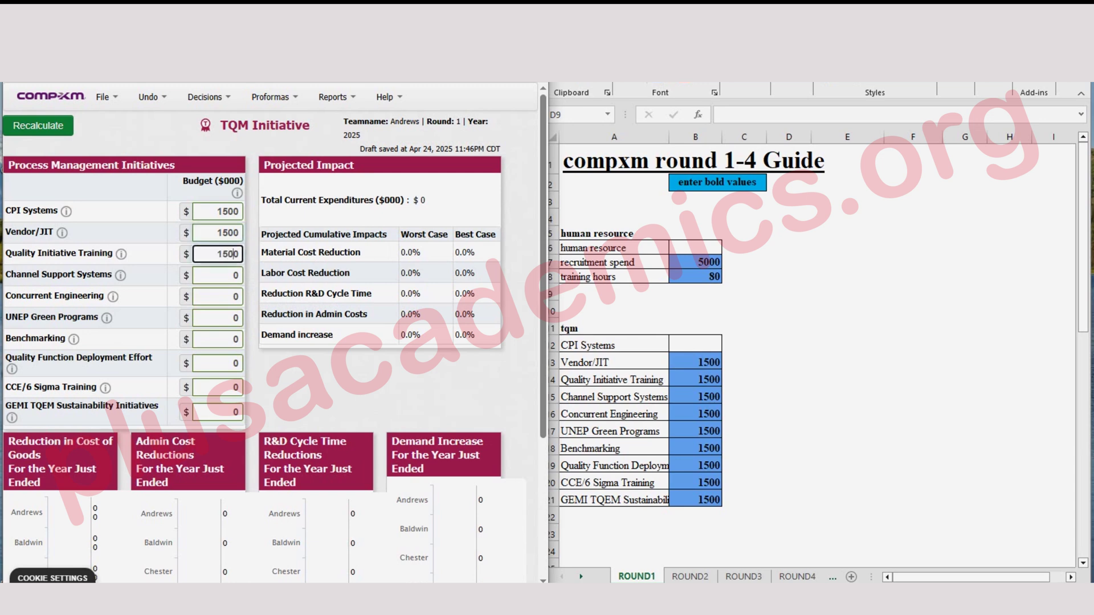
{"action": "left_click", "coordinate": [232, 275]}
{"action": "type", "text": "1500"}
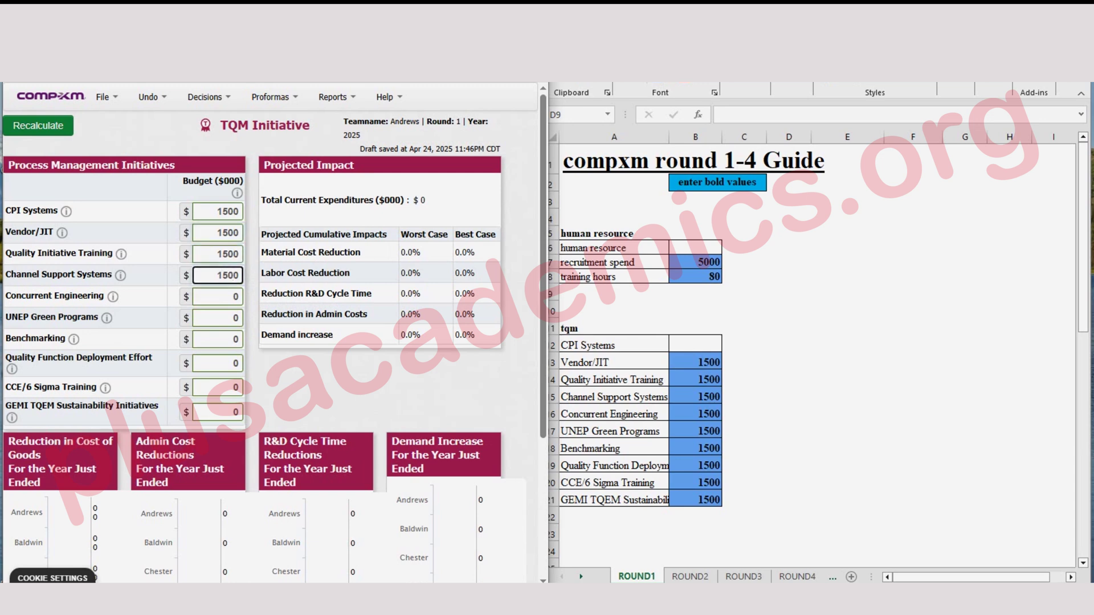
{"action": "left_click", "coordinate": [231, 296]}
{"action": "type", "text": "1500"}
- Set the UNEP Green Programs, Benchmarking and Quality Function Deployment Effort budgets to 1500 each
{"action": "left_click", "coordinate": [231, 317]}
{"action": "type", "text": "150"}
{"action": "left_click", "coordinate": [235, 339]}
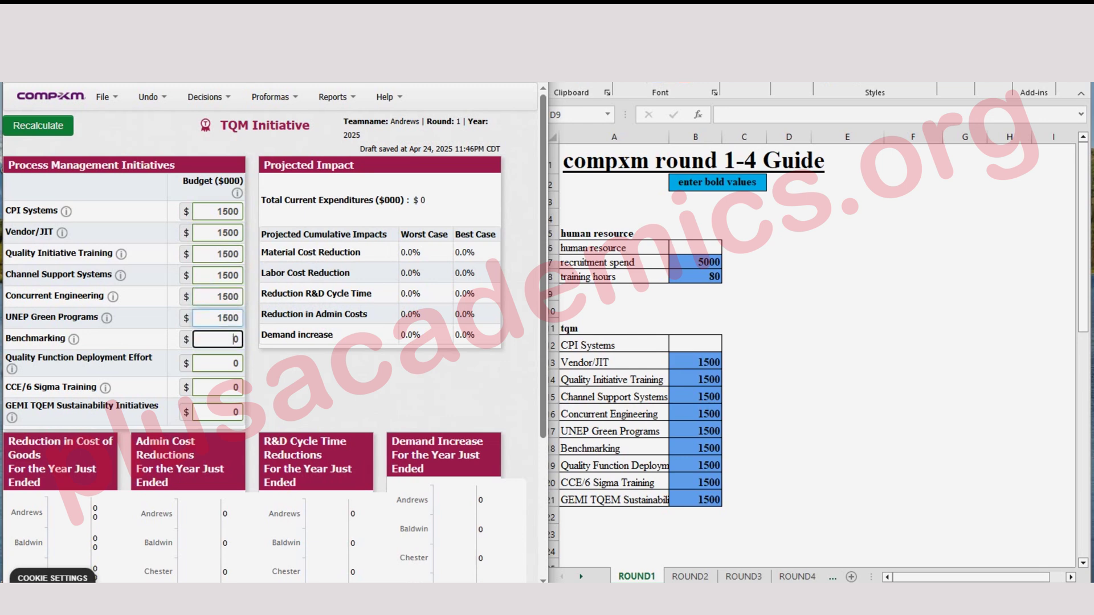
{"action": "type", "text": "1500"}
{"action": "left_click", "coordinate": [233, 363]}
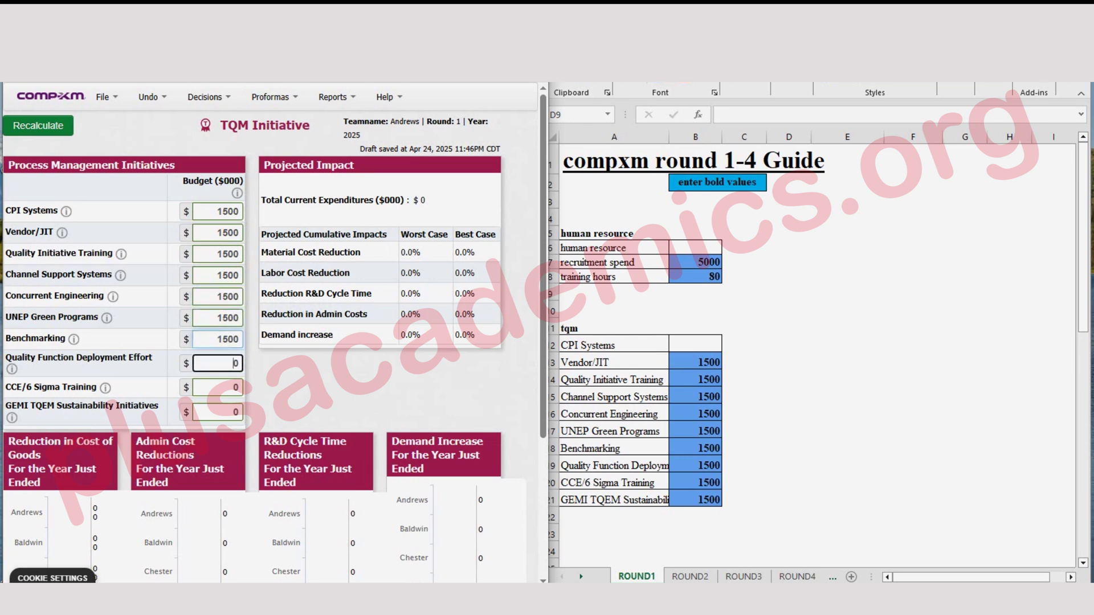
{"action": "type", "text": "1500"}
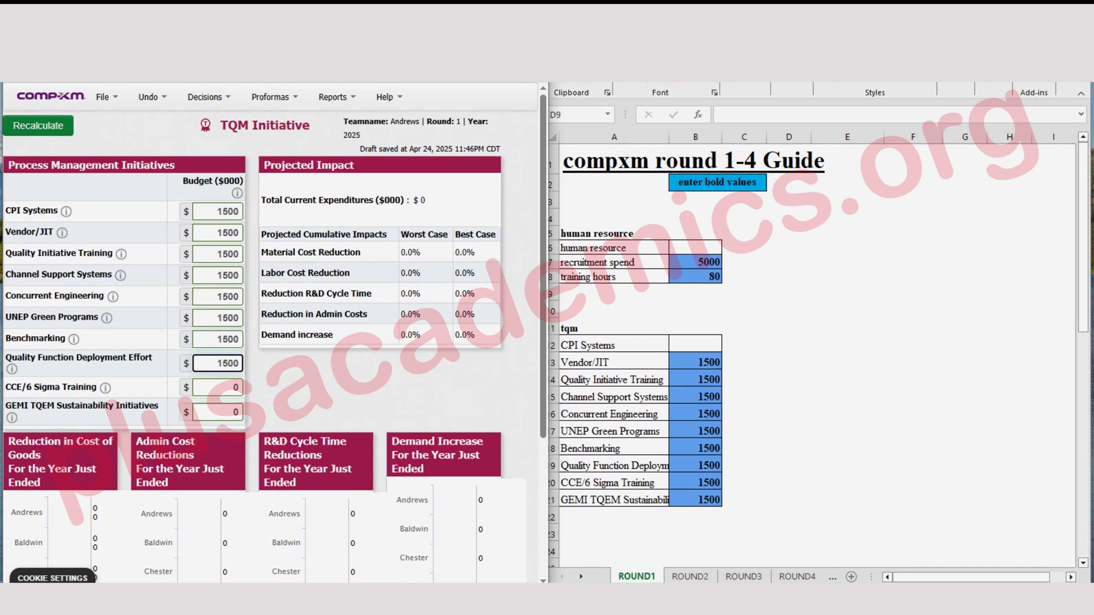
- Set the CCE/6 Sigma Training and GEMI TQEM Sustainability Initiatives budgets to 1500 each and recalculate
{"action": "left_click", "coordinate": [232, 388]}
{"action": "type", "text": "150"}
{"action": "left_click", "coordinate": [232, 412]}
{"action": "type", "text": "150"}
{"action": "key", "text": "Tab"}
{"action": "left_click", "coordinate": [38, 125]}
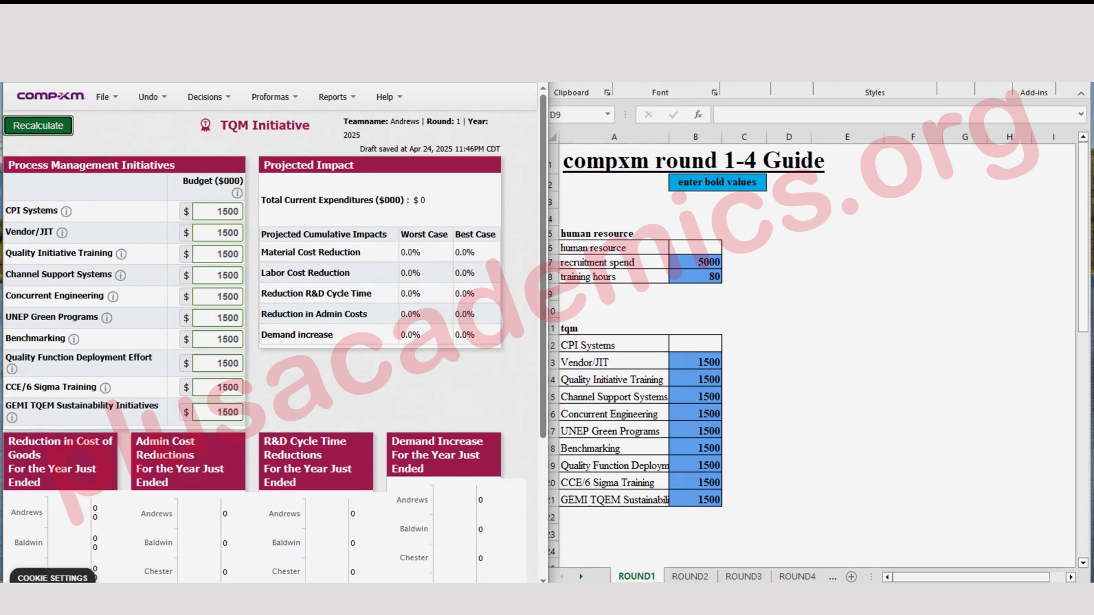
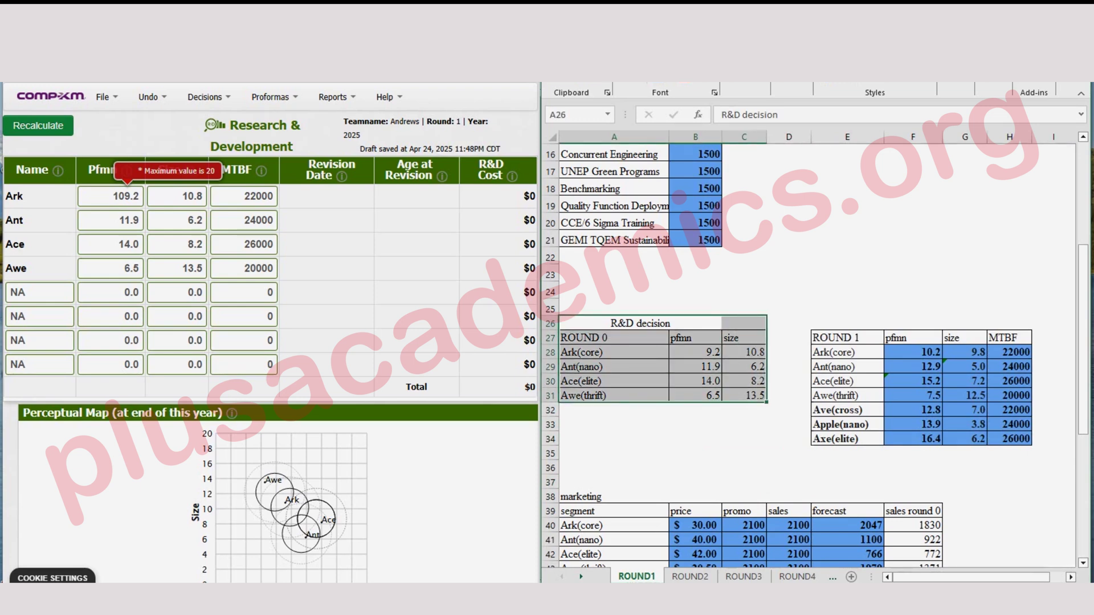
- Correct Ark's performance (Pfmn) value in Research & Development to 10.2
{"action": "double_click", "coordinate": [125, 196]}
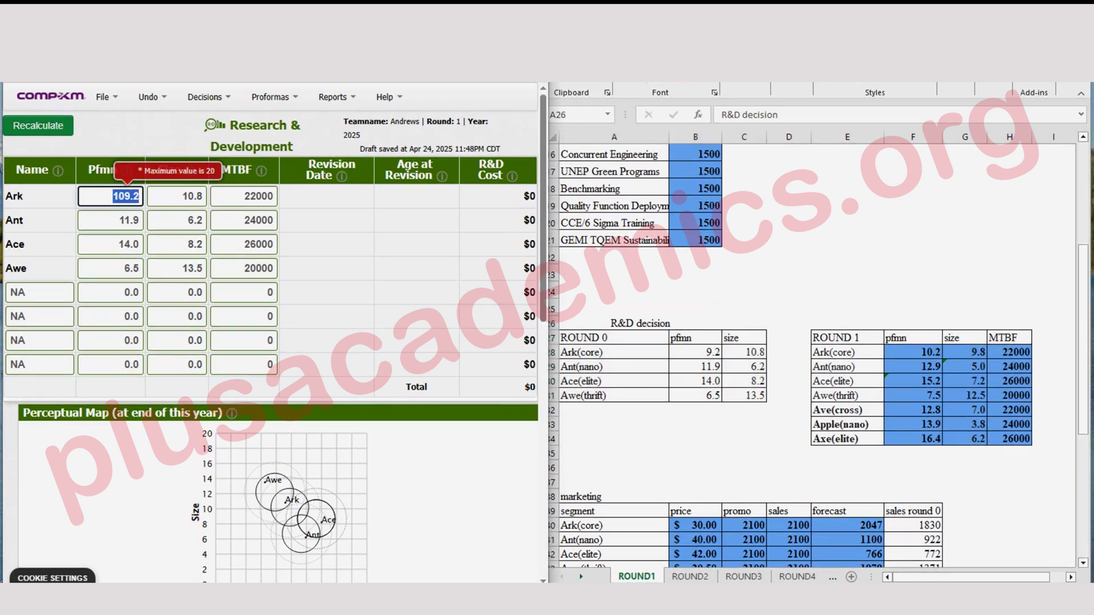
{"action": "type", "text": "1"}
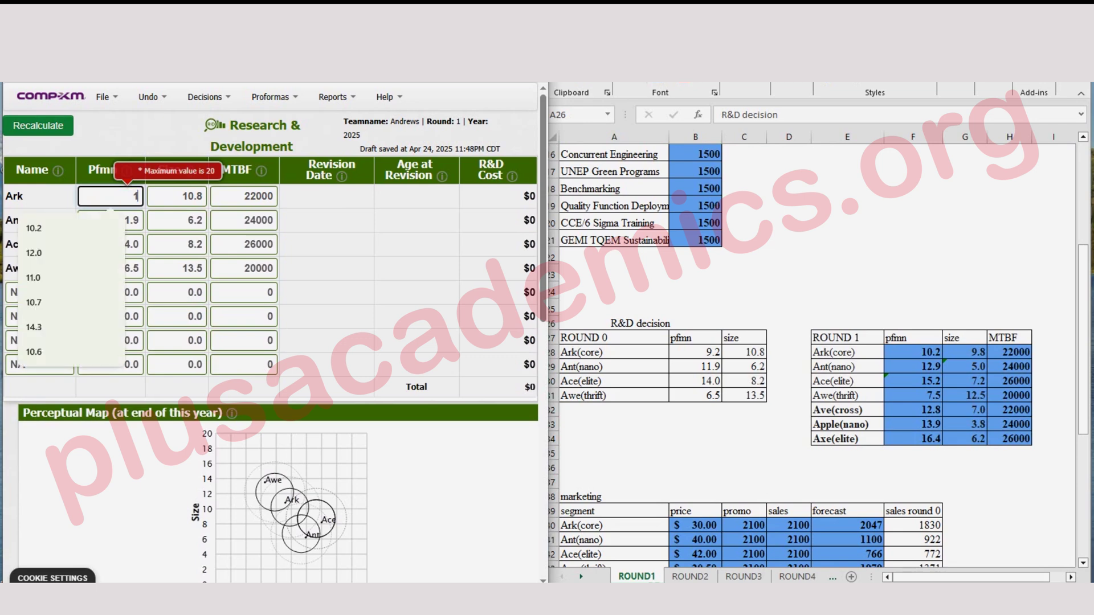
{"action": "type", "text": "0.2"}
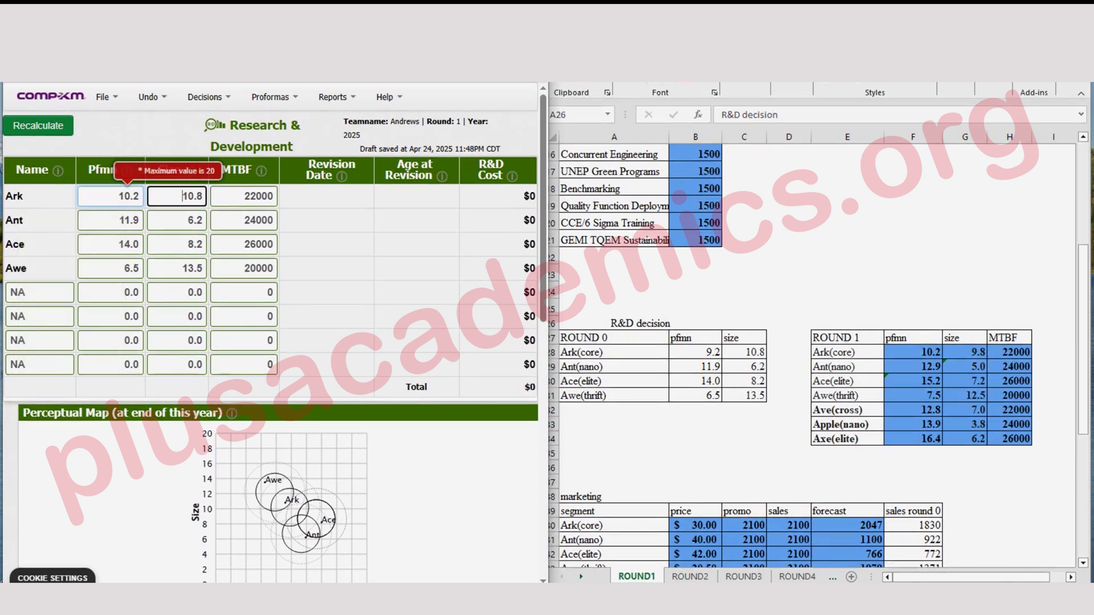
- Set Ark's size to 9.8 in Research & Development and recalculate
{"action": "key", "text": "Tab"}
{"action": "type", "text": "9.8"}
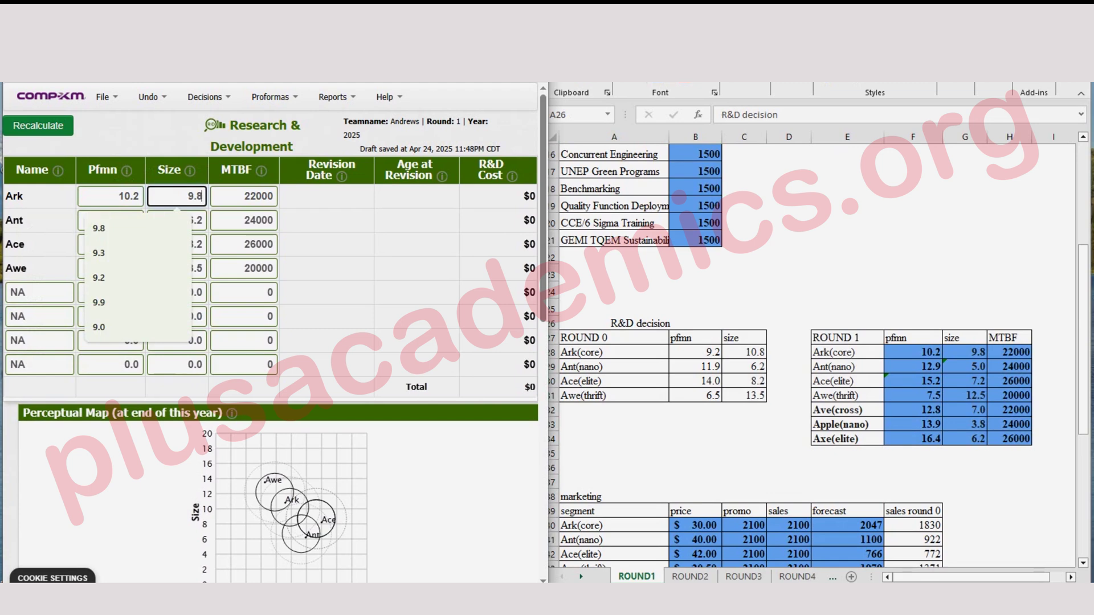
{"action": "left_click", "coordinate": [38, 125]}
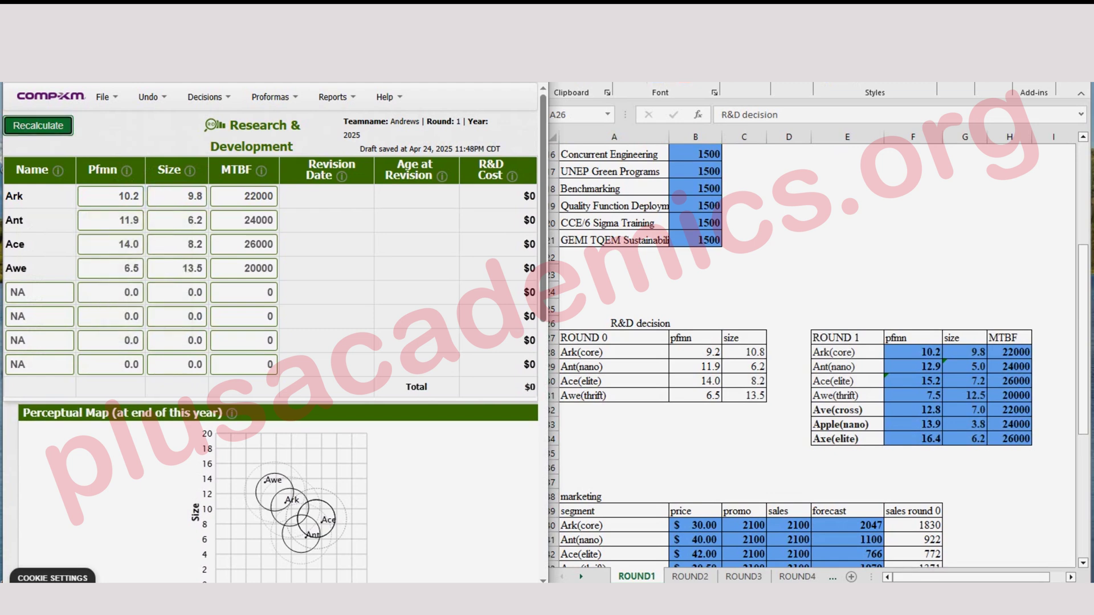
- Set Ant's performance (Pfmn) to 12.9 and size to 5.0, and recalculate
{"action": "left_click", "coordinate": [120, 220]}
{"action": "key", "text": "ctrl+a"}
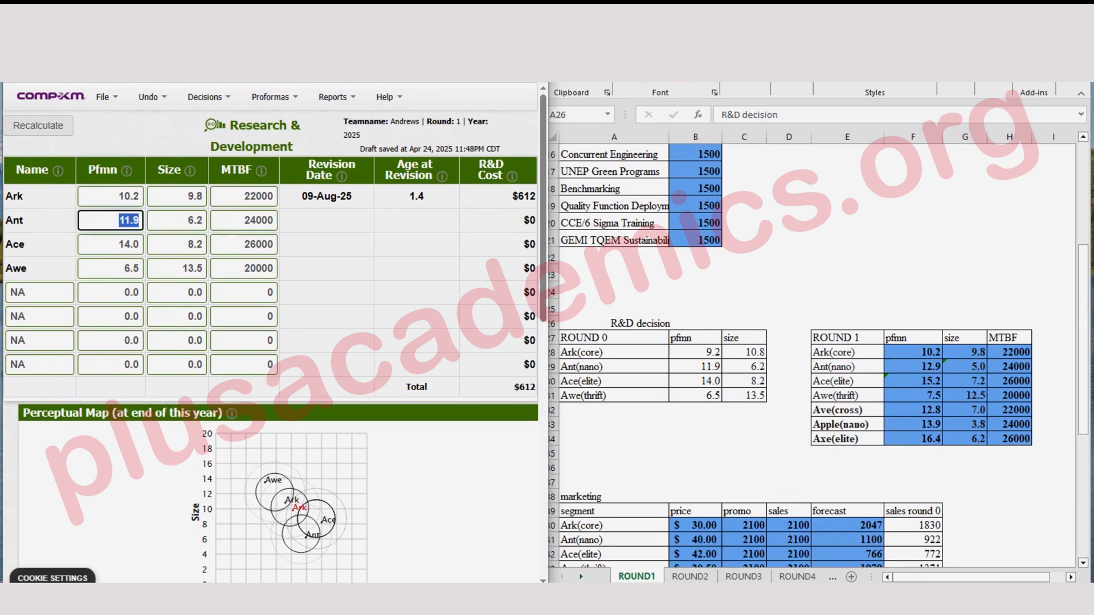
{"action": "type", "text": "12.9"}
{"action": "key", "text": "Tab"}
{"action": "type", "text": "5.0"}
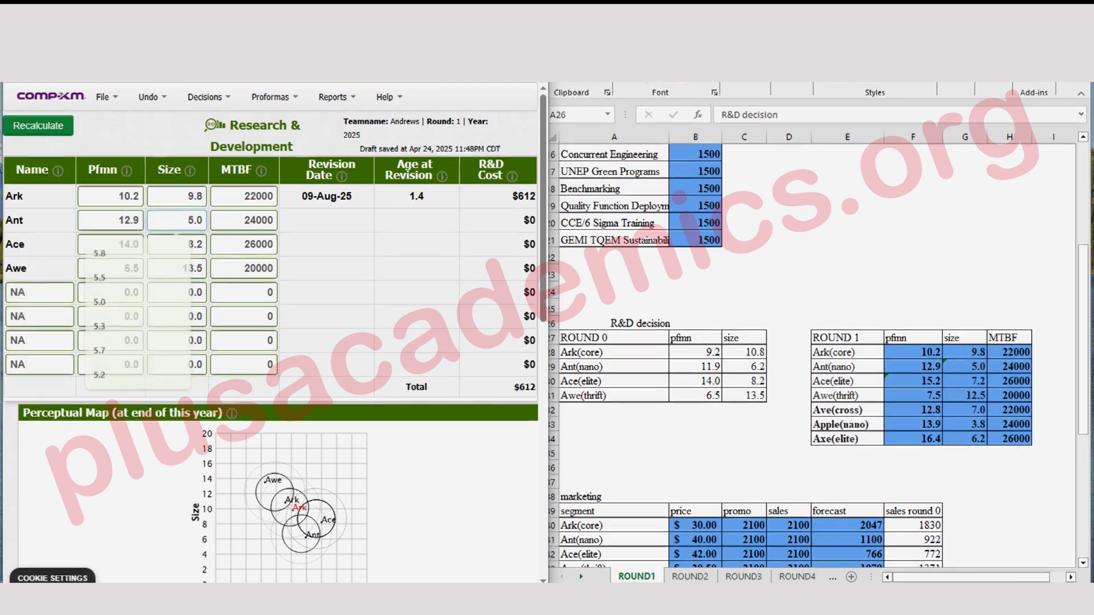
{"action": "left_click", "coordinate": [37, 125]}
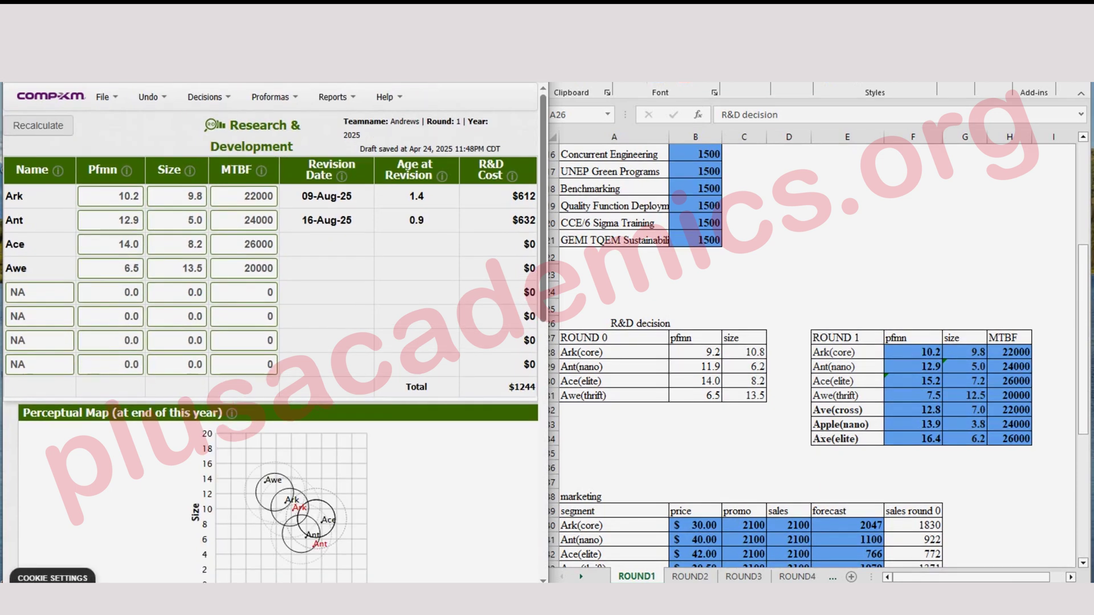
- Set Ace's performance (Pfmn) to 15.2 and size to 7.2, and recalculate
{"action": "left_click", "coordinate": [119, 244]}
{"action": "left_click_drag", "start_coordinate": [119, 244], "coordinate": [139, 244]}
{"action": "type", "text": "15."}
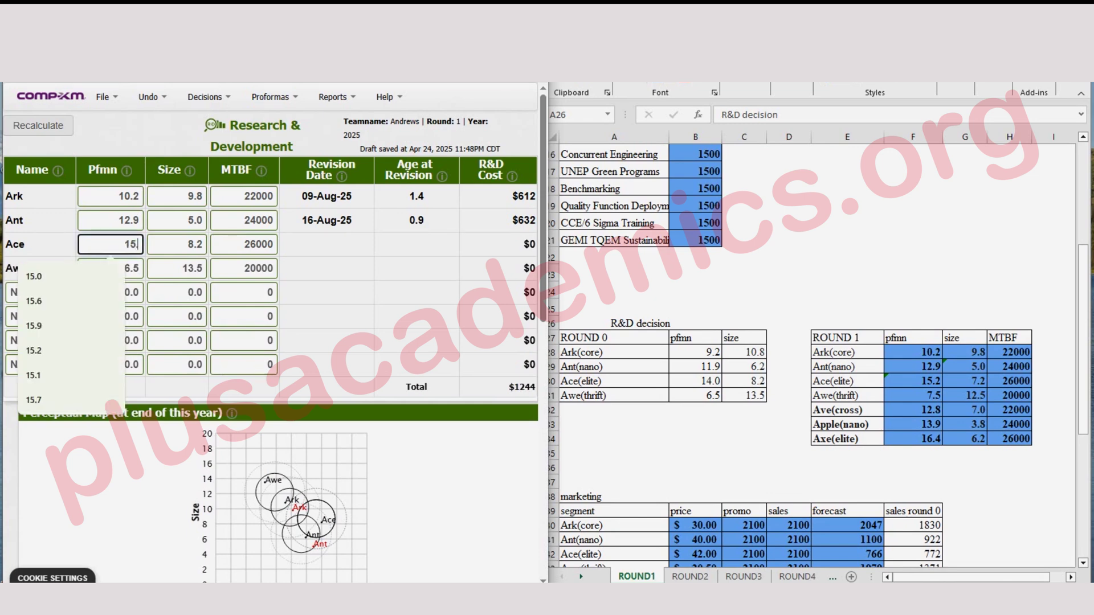
{"action": "type", "text": "2"}
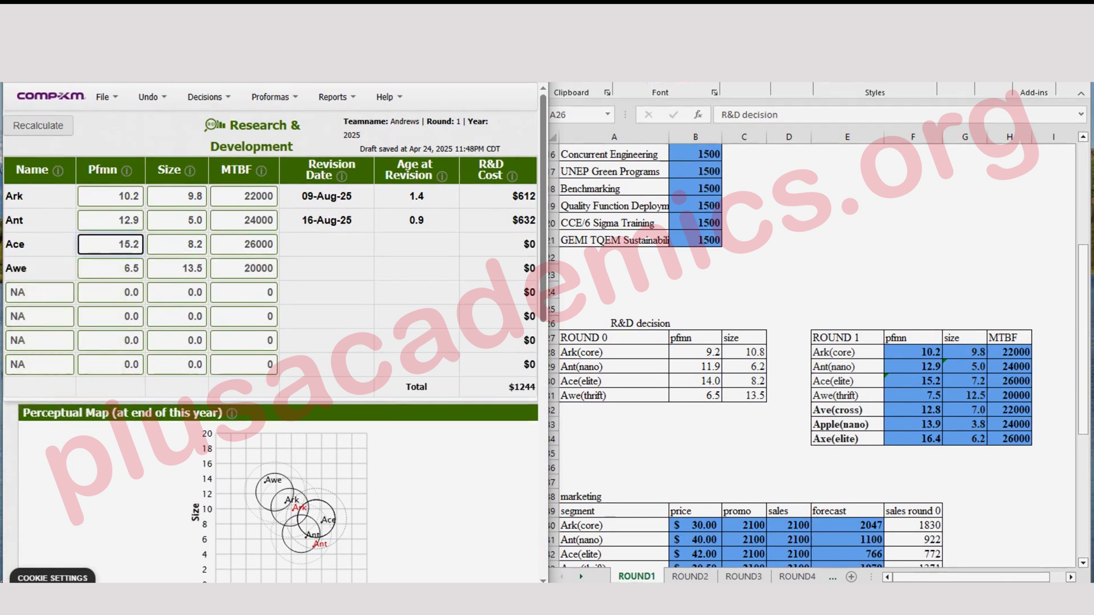
{"action": "left_click_drag", "start_coordinate": [173, 244], "coordinate": [199, 244]}
{"action": "type", "text": "7"}
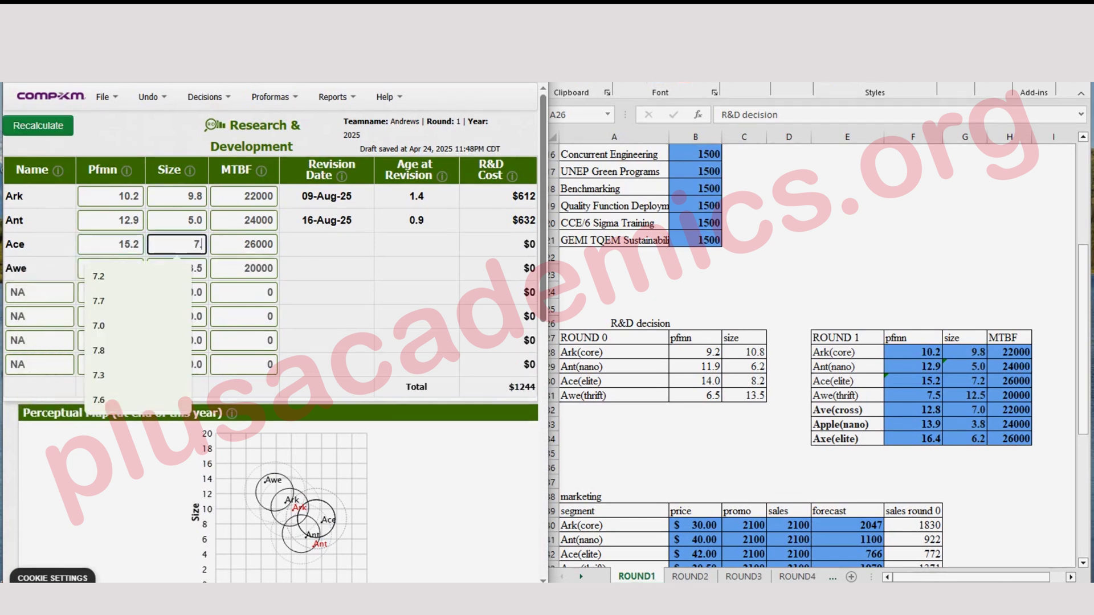
{"action": "type", "text": ".2"}
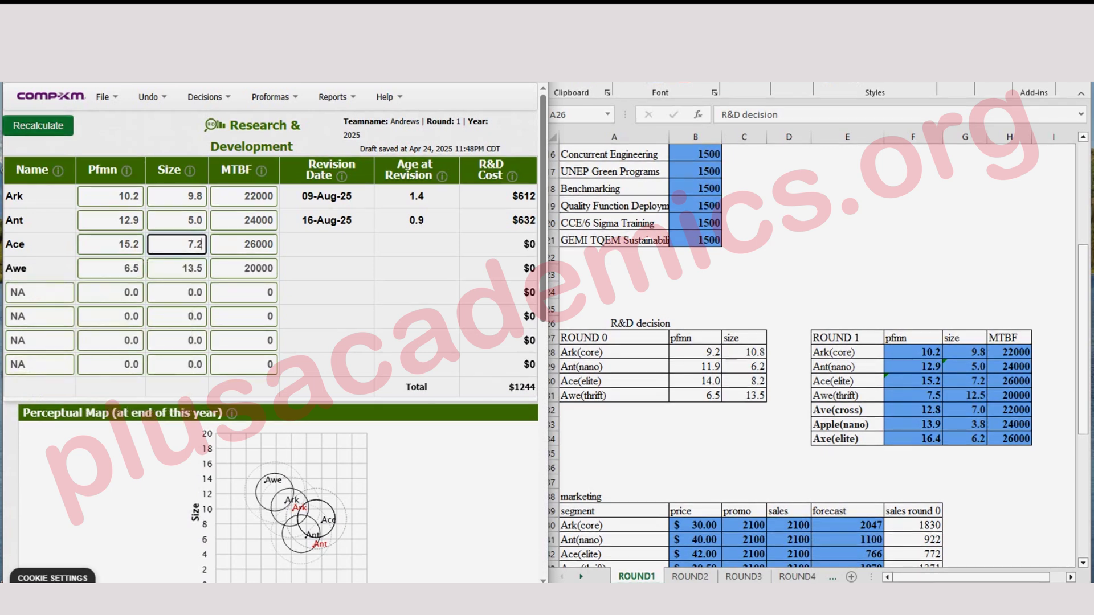
{"action": "key", "text": "Return"}
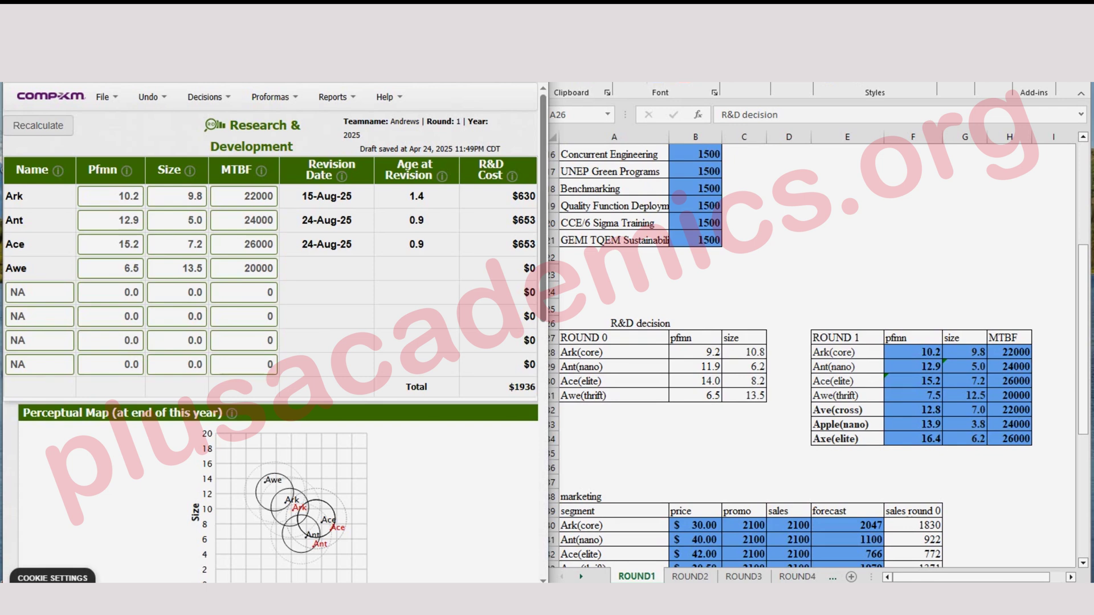
- Set Awe's performance (Pfmn) to 7.5 and size to 12.5, and recalculate
{"action": "left_click", "coordinate": [124, 268]}
{"action": "double_click", "coordinate": [131, 267]}
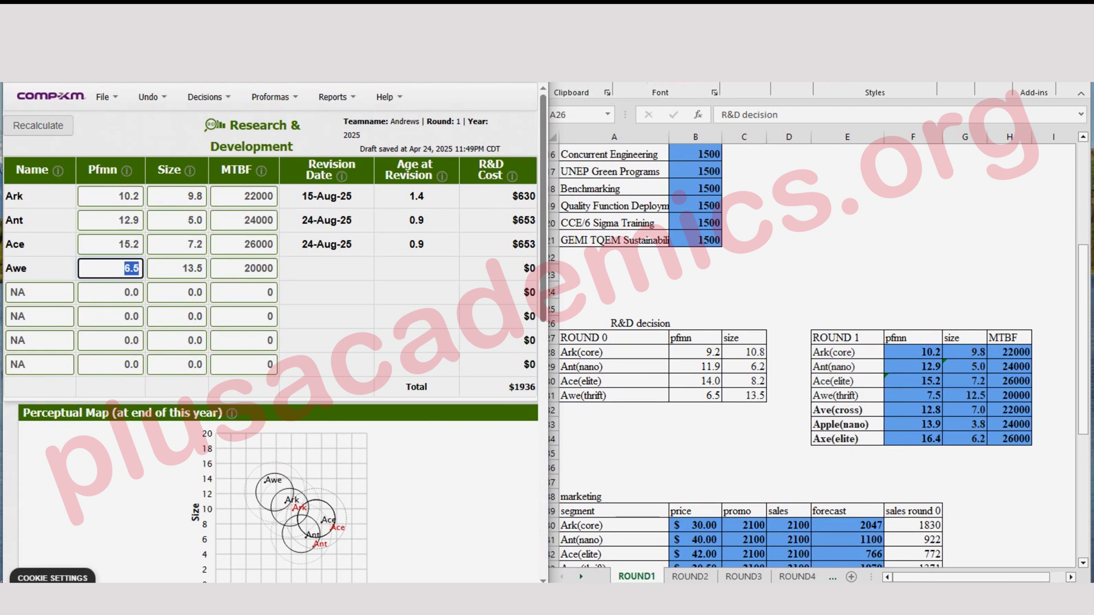
{"action": "type", "text": "7.5"}
{"action": "key", "text": "Tab"}
{"action": "type", "text": "12"}
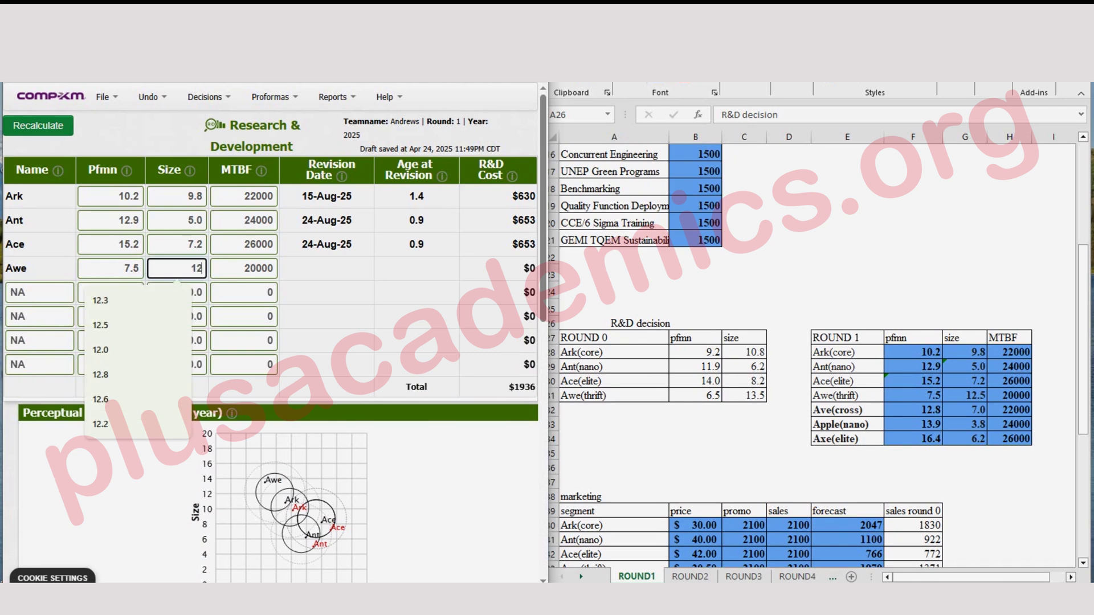
{"action": "type", "text": ".5"}
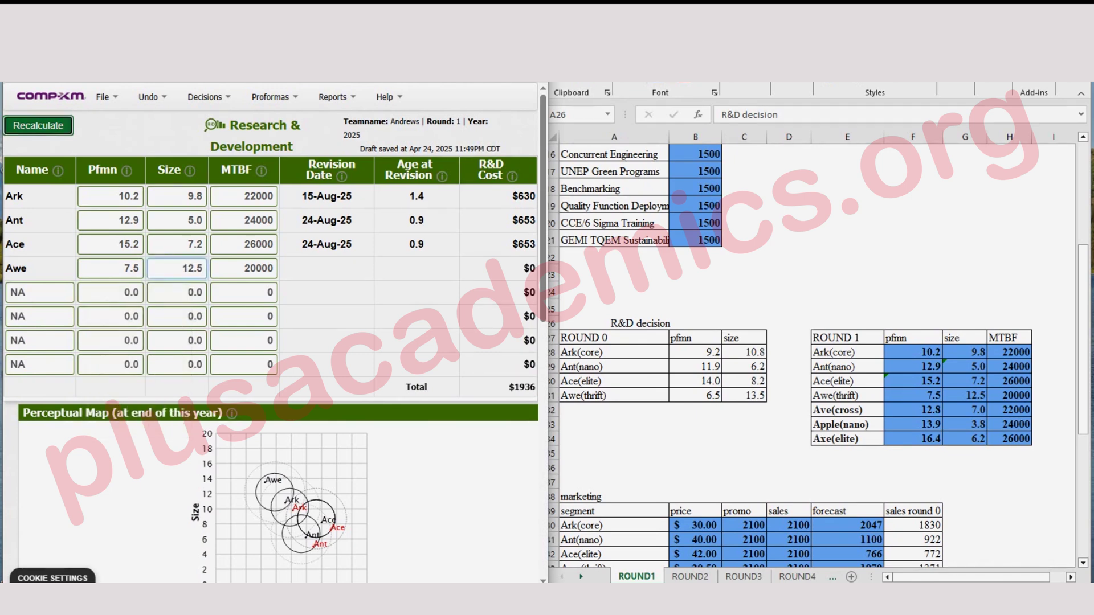
{"action": "key", "text": "Return"}
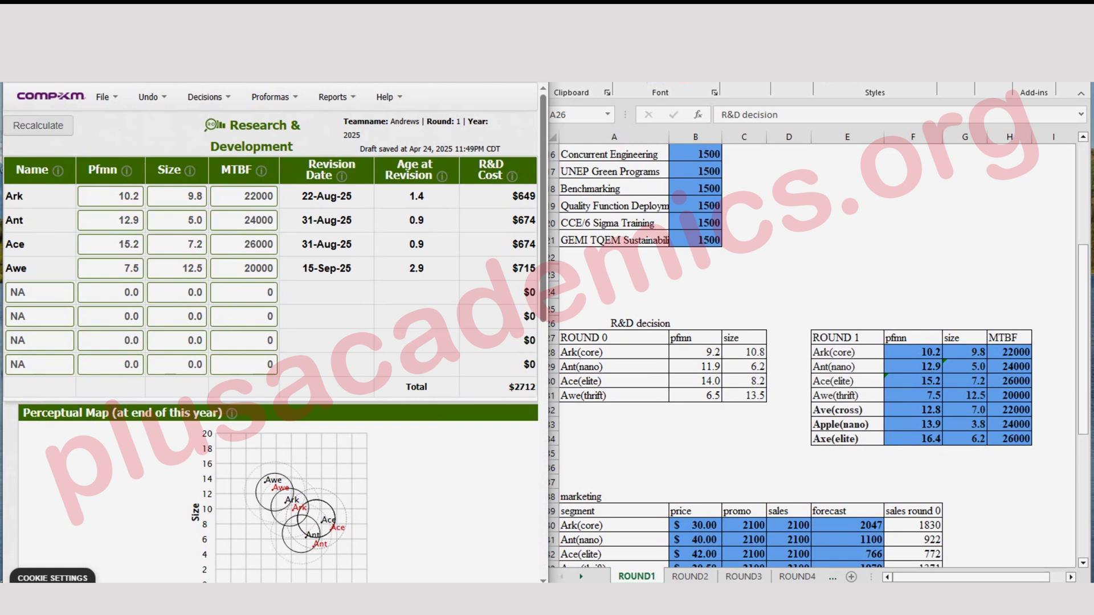
- Add a new product named Ave in the first NA row with performance 12.8, size 7.0 and MTBF 22000
{"action": "left_click", "coordinate": [22, 292]}
{"action": "double_click", "coordinate": [17, 292]}
{"action": "type", "text": "Ave"}
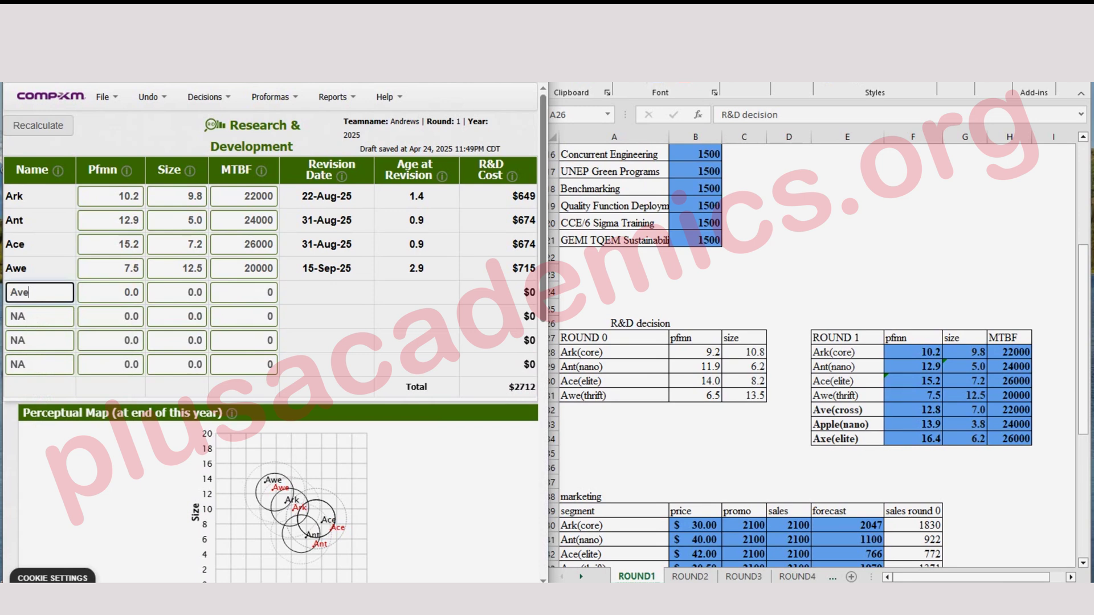
{"action": "left_click", "coordinate": [124, 292]}
{"action": "double_click", "coordinate": [125, 293]}
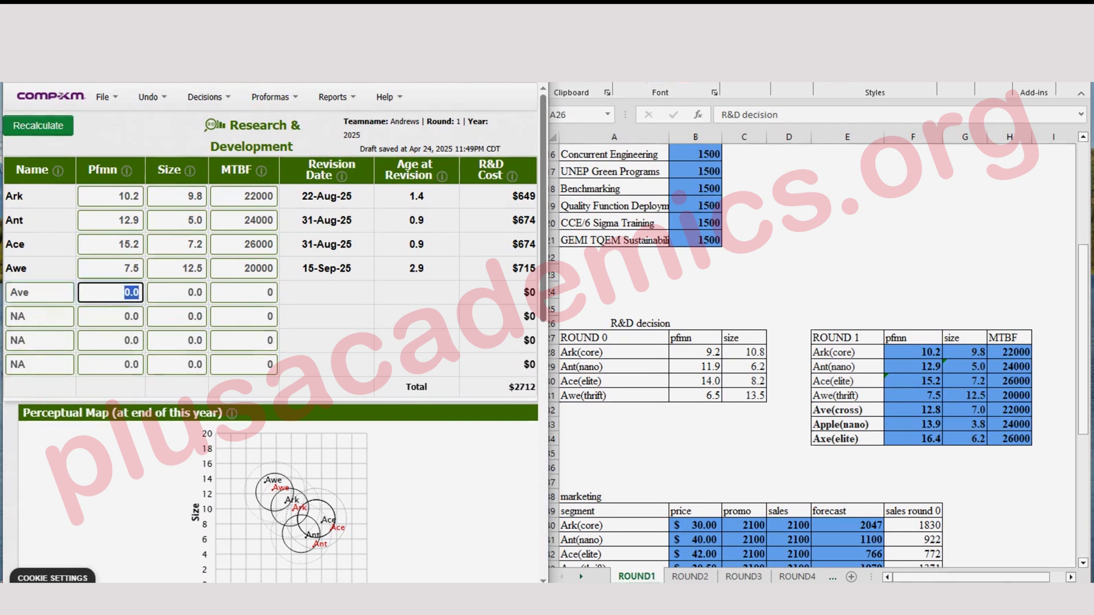
{"action": "type", "text": "12.8"}
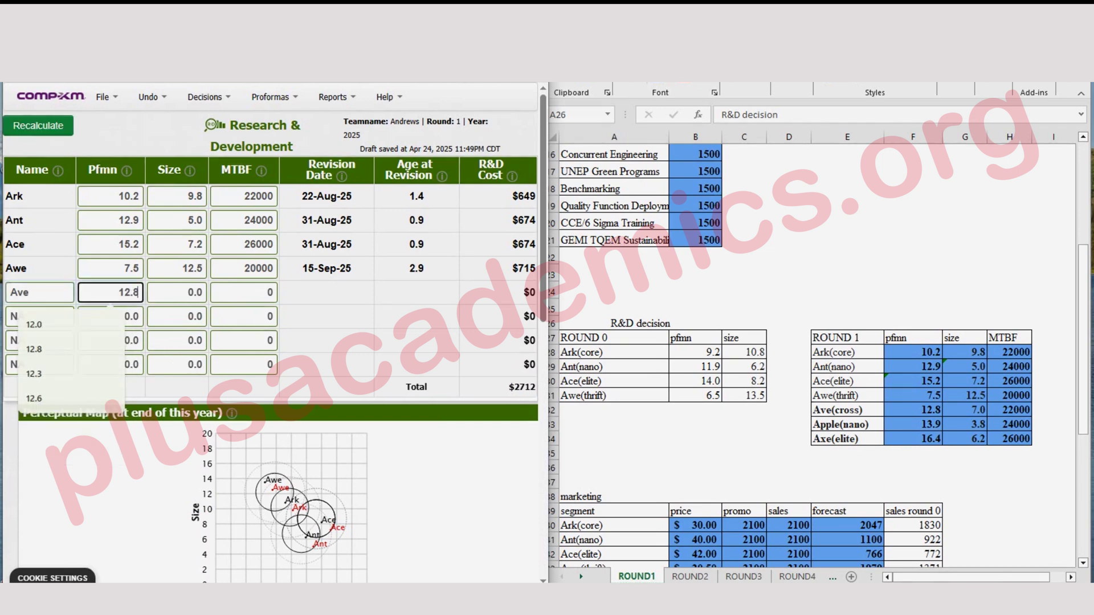
{"action": "key", "text": "Tab"}
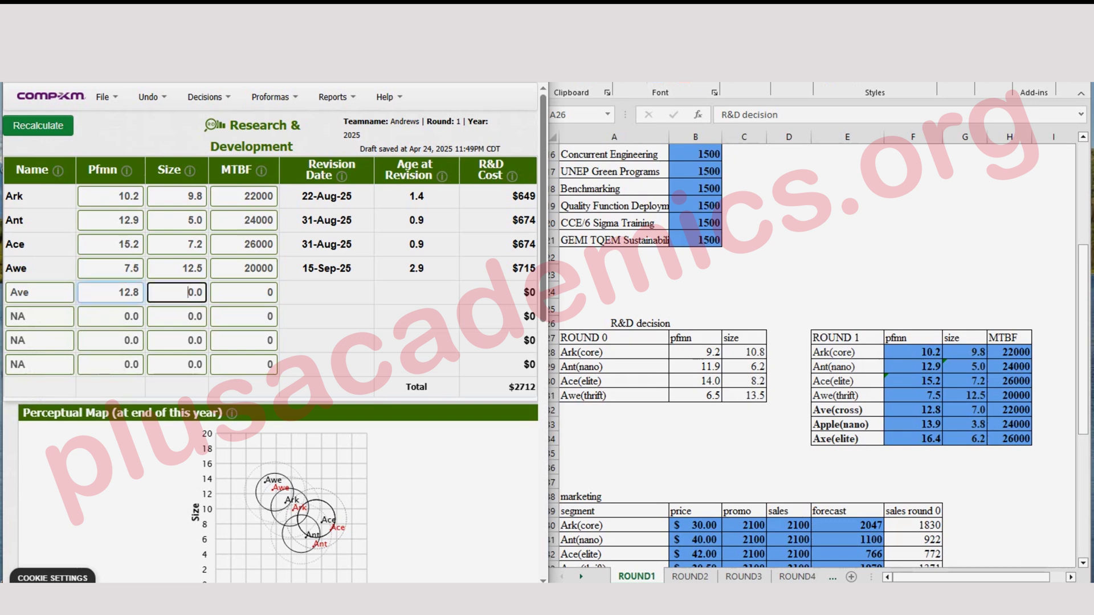
{"action": "type", "text": "7.0"}
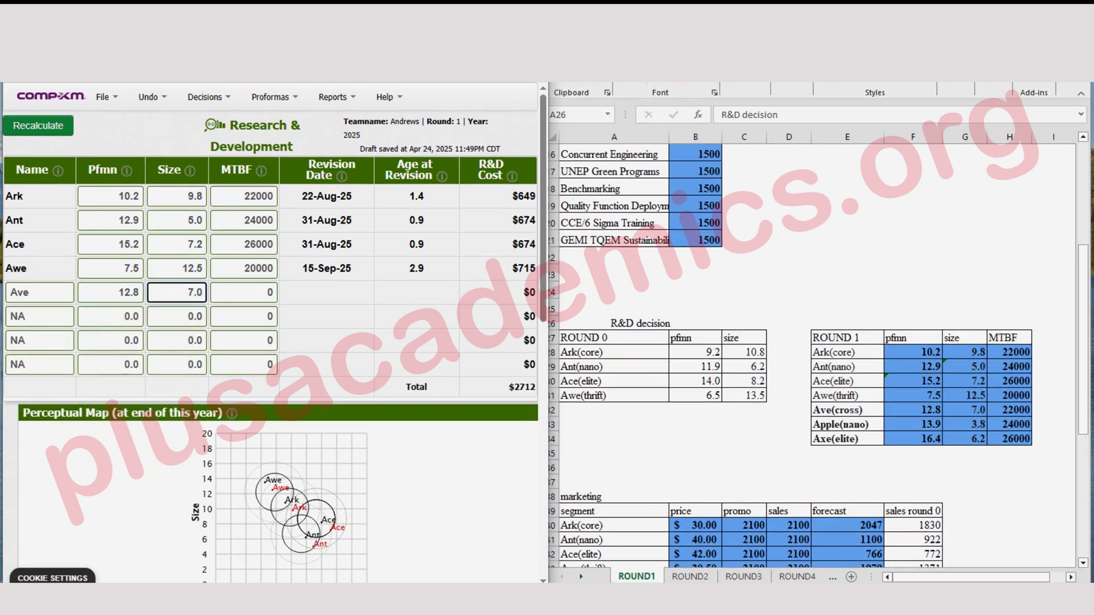
{"action": "key", "text": "Tab"}
{"action": "type", "text": "22000"}
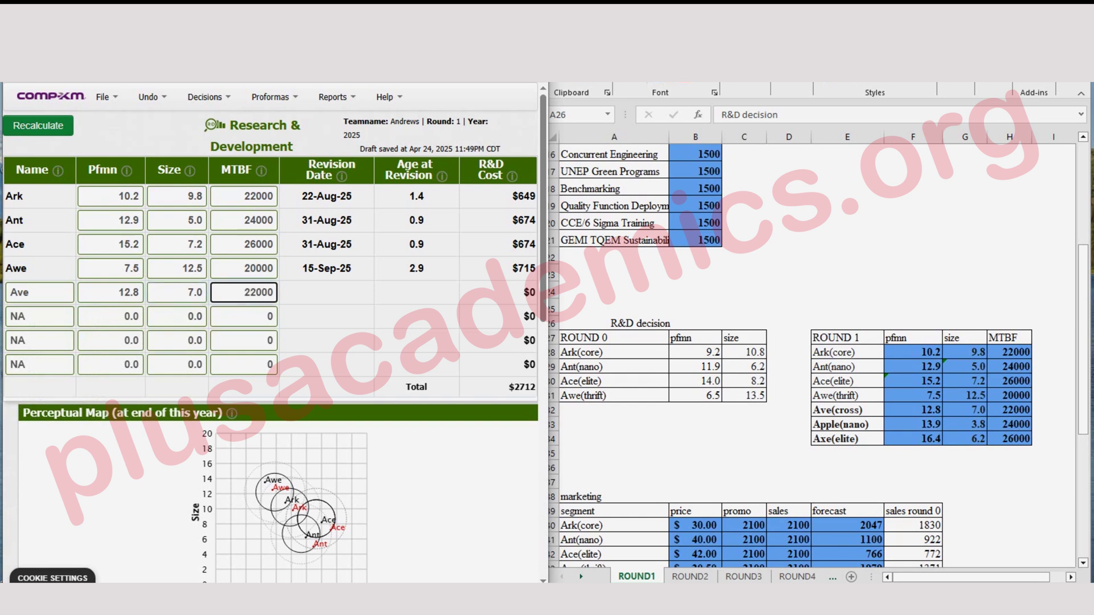
- Add a new product named Apple below Ave with performance 13.9, size 3.8 and MTBF 24000
{"action": "key", "text": "Tab"}
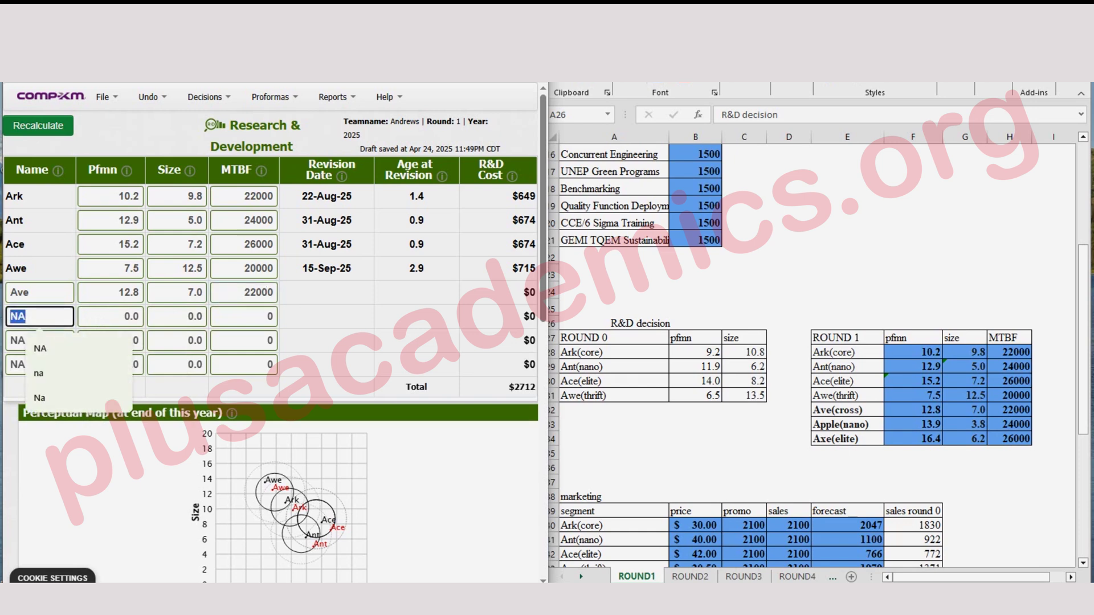
{"action": "type", "text": "Apple"}
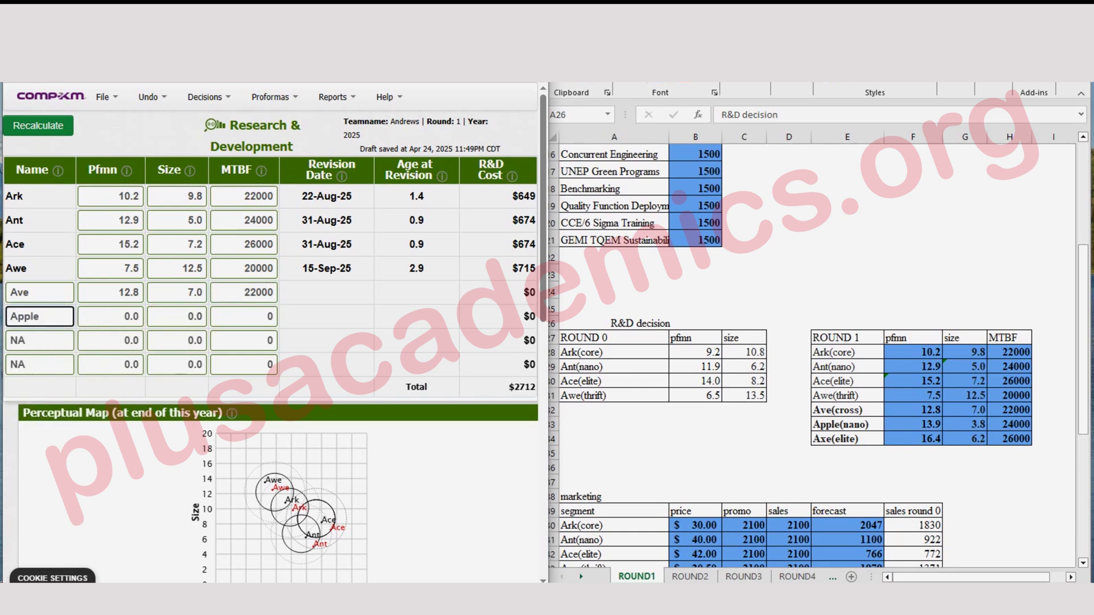
{"action": "key", "text": "Tab"}
{"action": "type", "text": "1"}
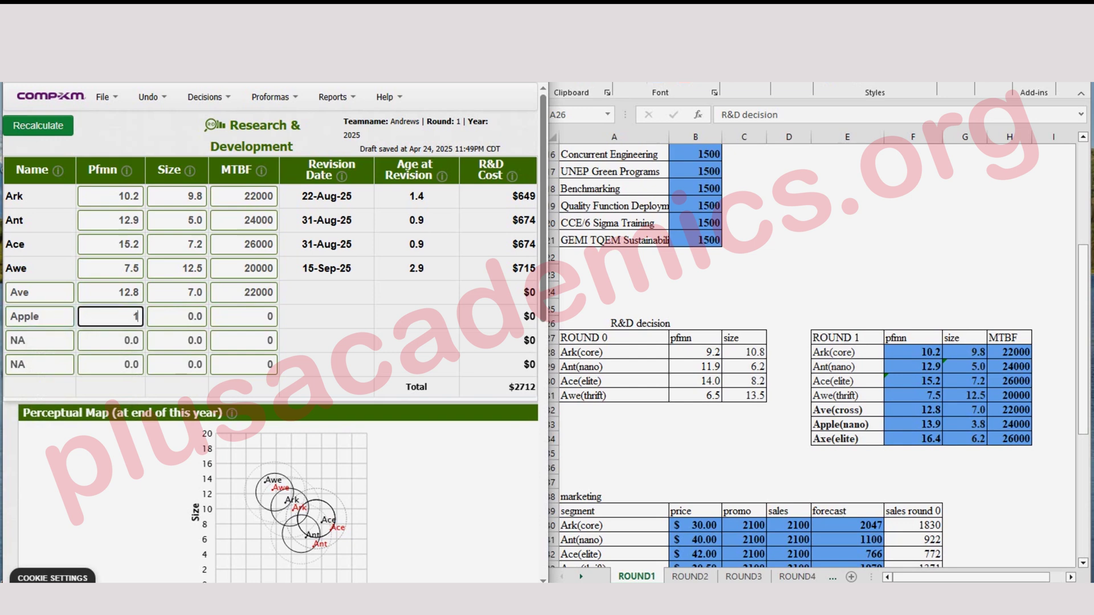
{"action": "type", "text": ".9"}
{"action": "left_click", "coordinate": [130, 316]}
{"action": "type", "text": "3"}
{"action": "key", "text": "Tab"}
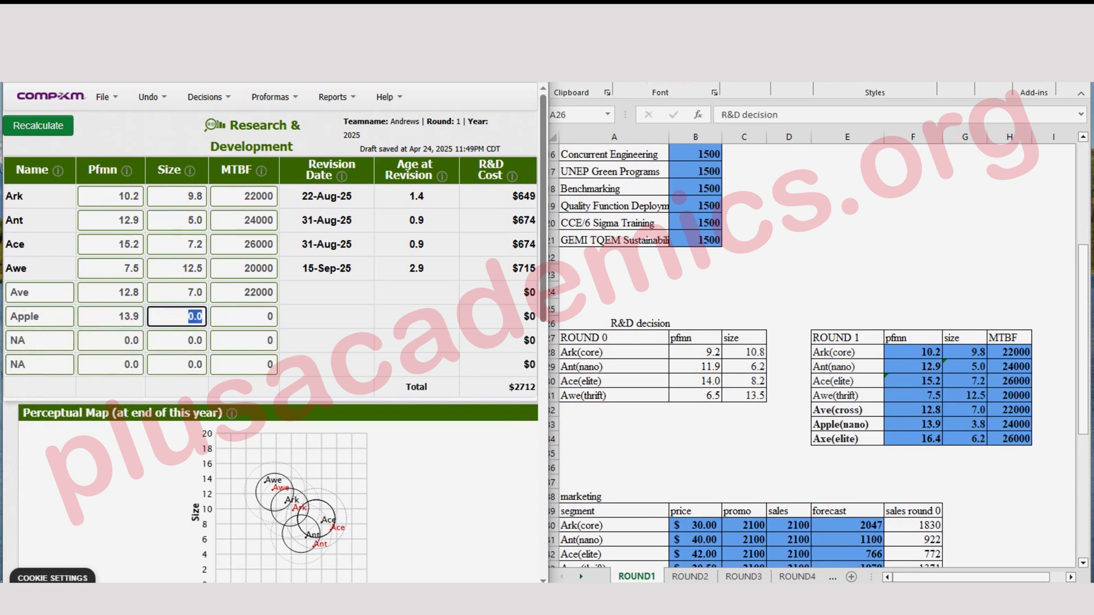
{"action": "type", "text": "3.8"}
{"action": "key", "text": "Escape"}
{"action": "key", "text": "Tab"}
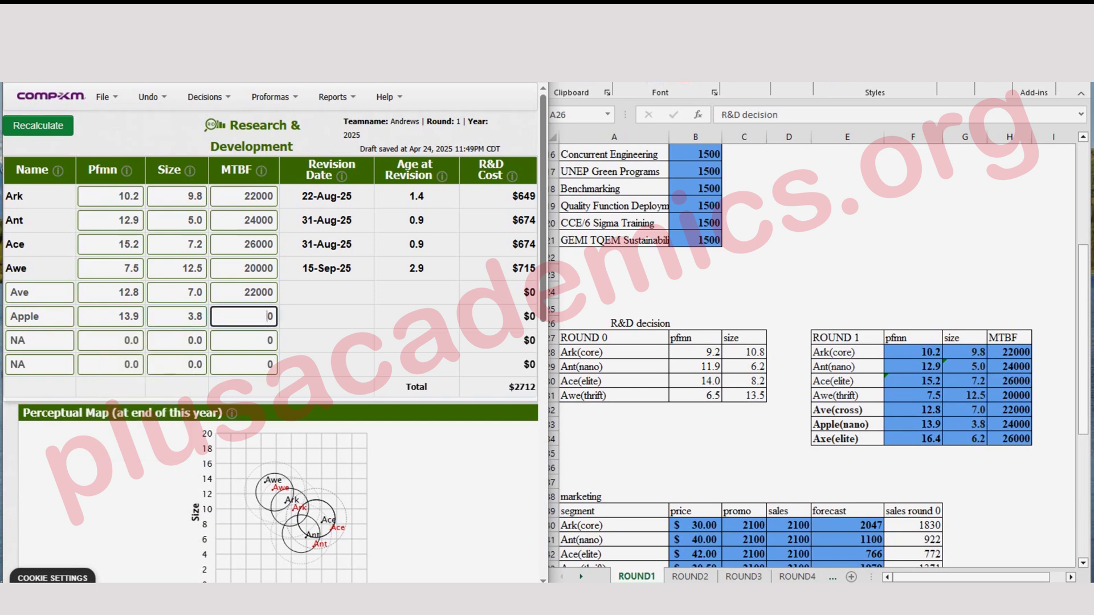
{"action": "type", "text": "24000"}
- Add a new product named Axe below Apple with performance 16.4, size 6.2 and MTBF 26000, and recalculate
{"action": "key", "text": "Tab"}
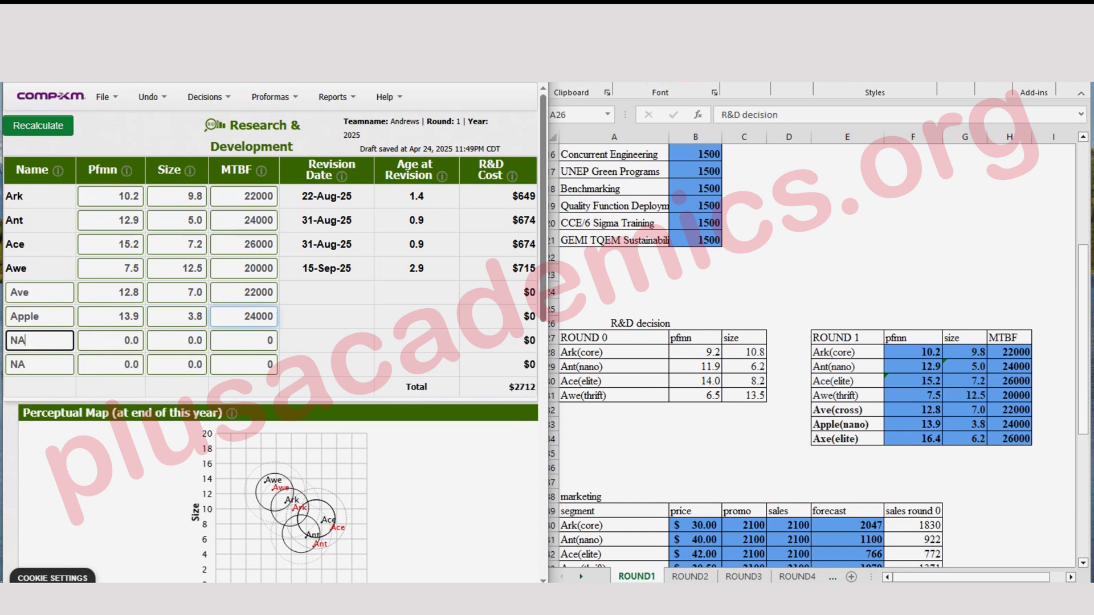
{"action": "type", "text": "Axe"}
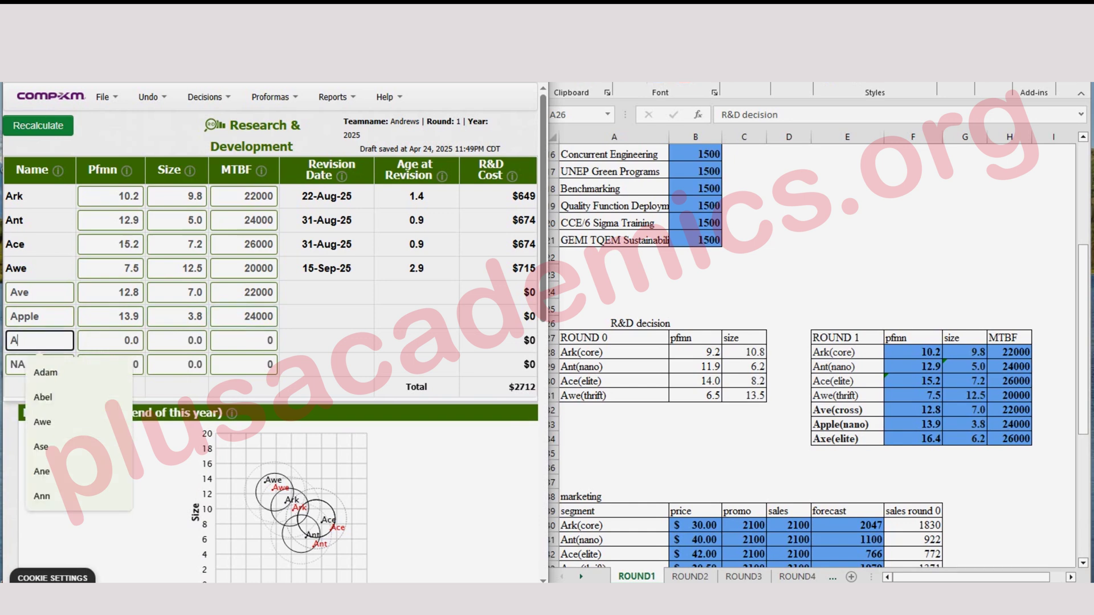
{"action": "key", "text": "Tab"}
{"action": "type", "text": "1"}
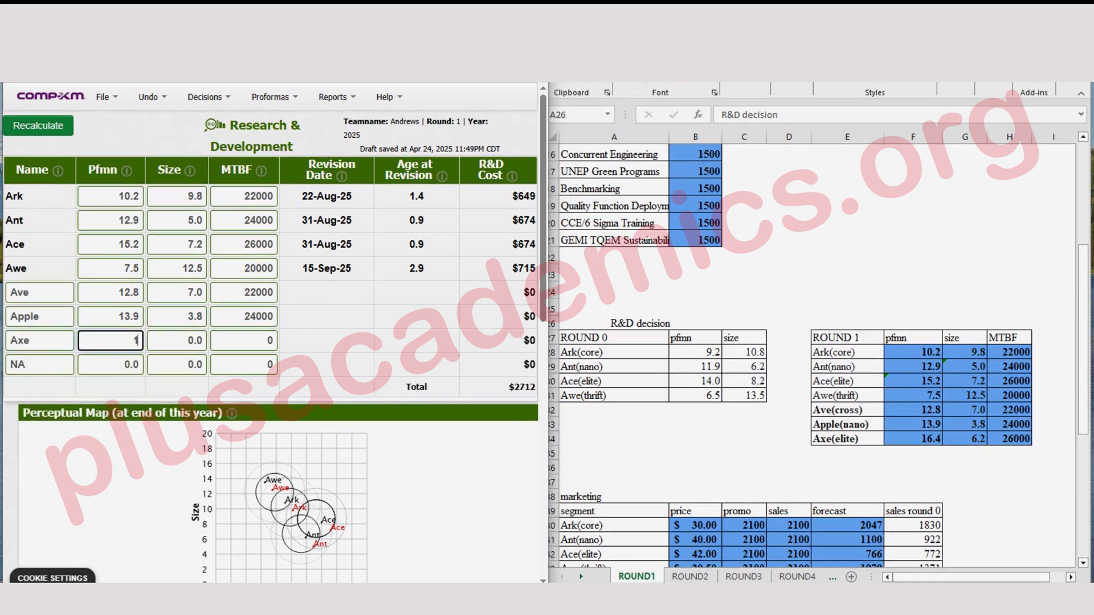
{"action": "type", "text": "6./4"}
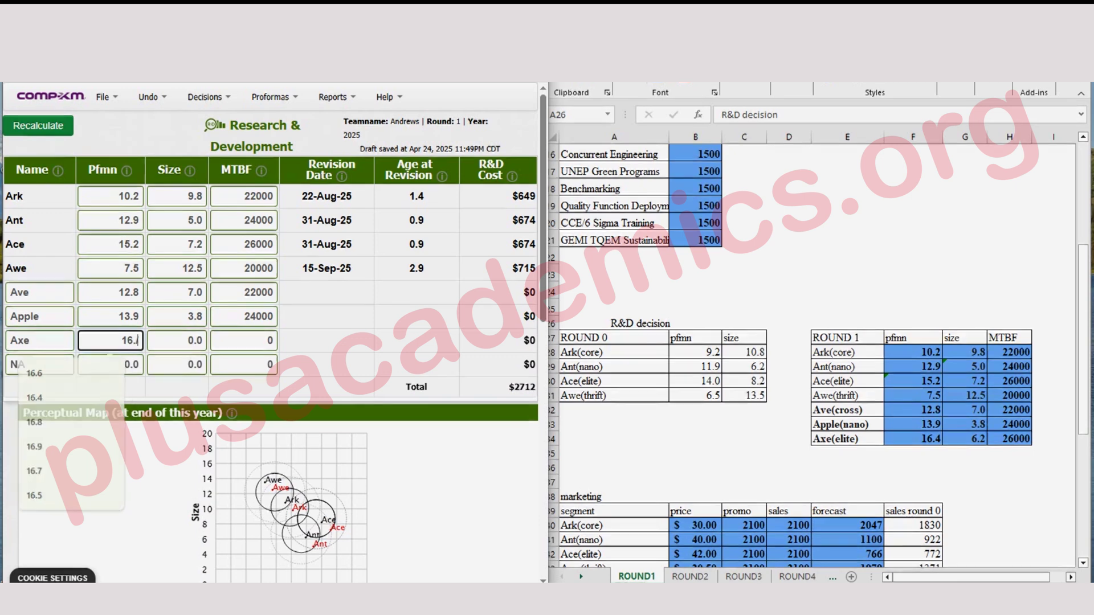
{"action": "key", "text": "BackSpace"}
{"action": "key", "text": "BackSpace"}
{"action": "type", "text": "4"}
{"action": "key", "text": "Tab"}
{"action": "type", "text": "6.2"}
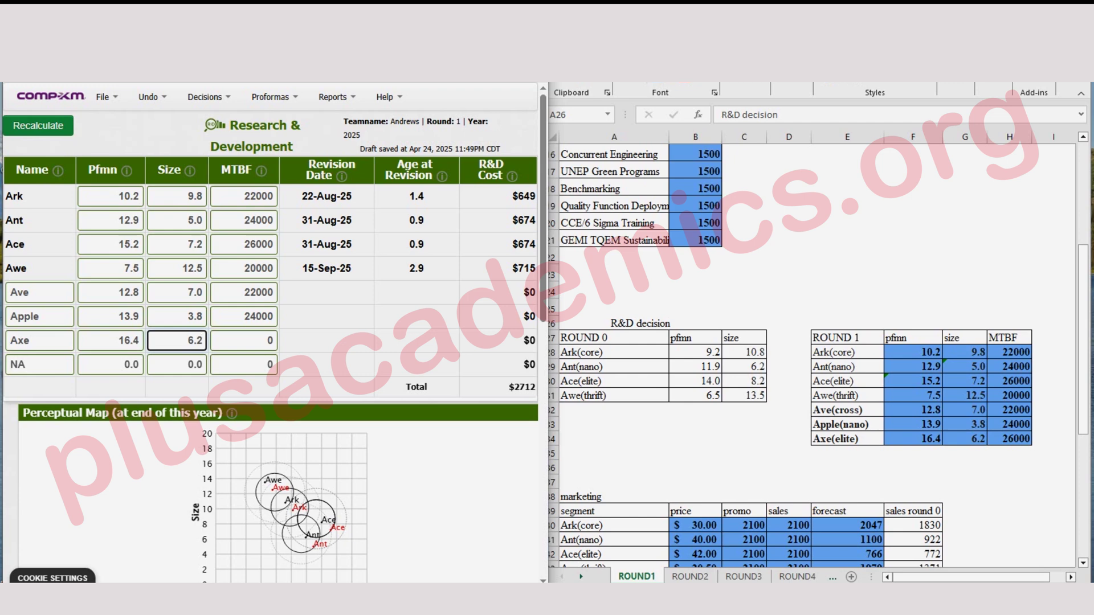
{"action": "key", "text": "Tab"}
{"action": "type", "text": "2600"}
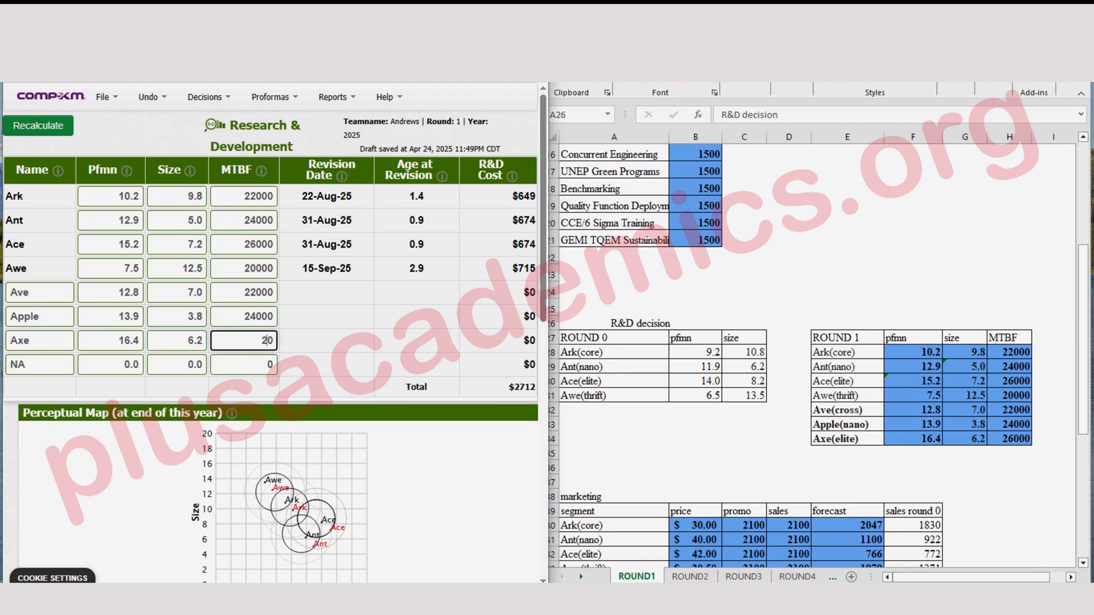
{"action": "left_click", "coordinate": [38, 126]}
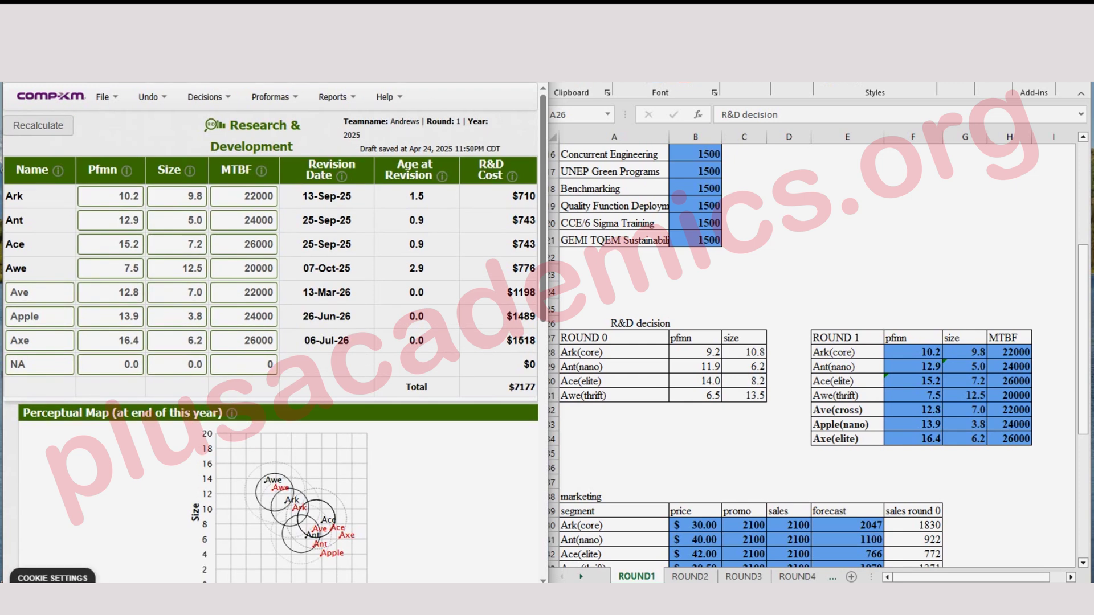
{"action": "scroll", "coordinate": [271, 333], "scroll_direction": "down", "scroll_amount": 3}
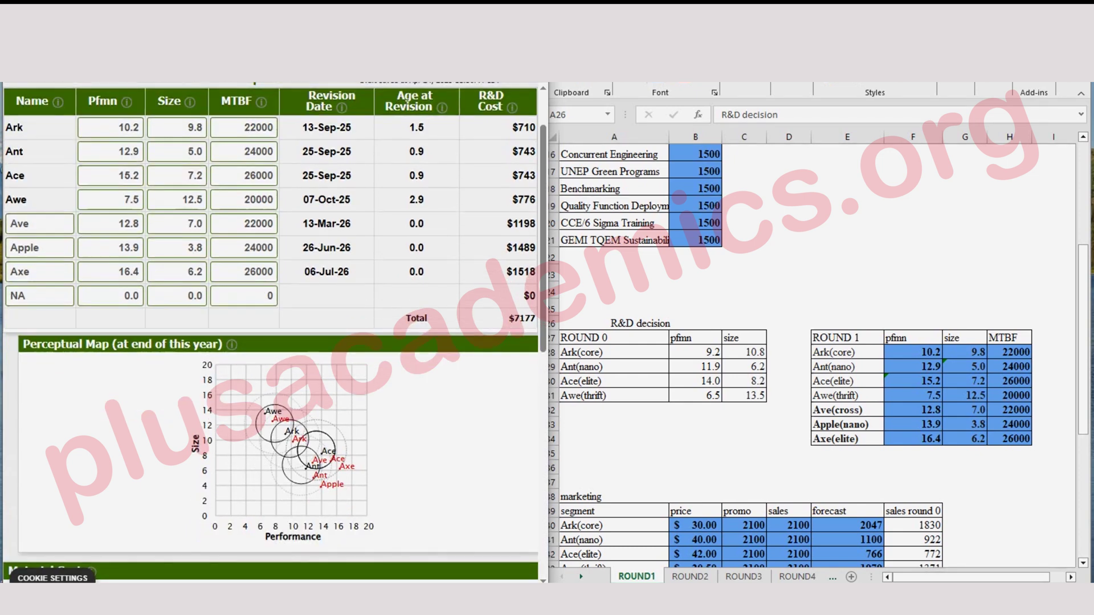
{"action": "scroll", "coordinate": [270, 333], "scroll_direction": "down", "scroll_amount": 3}
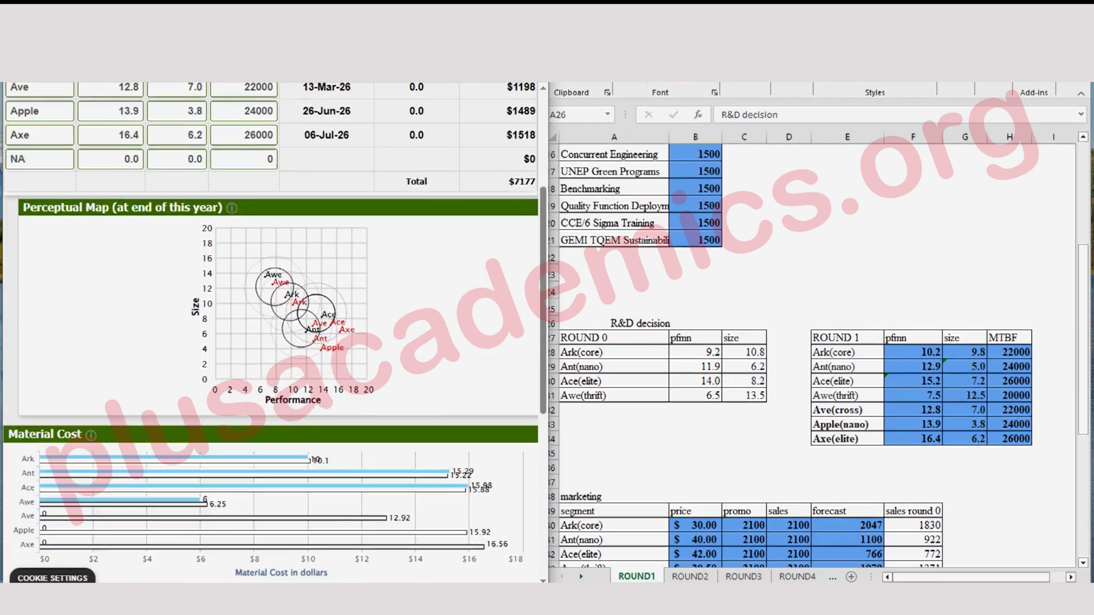
{"action": "scroll", "coordinate": [271, 333], "scroll_direction": "up", "scroll_amount": 5}
{"action": "scroll", "coordinate": [271, 334], "scroll_direction": "down", "scroll_amount": 4}
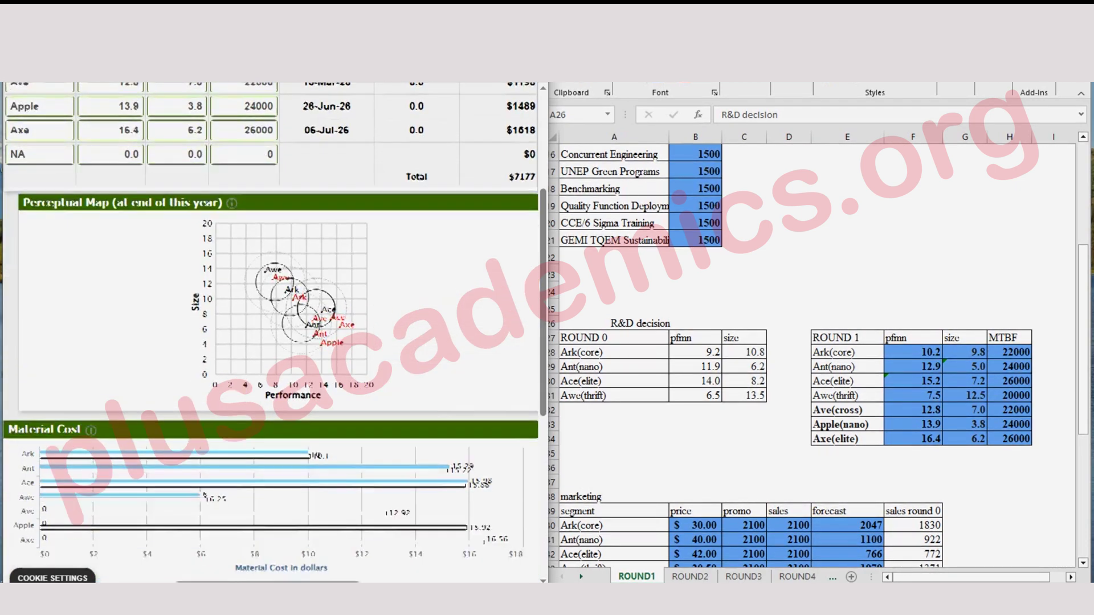
- Open the Production Analysis report and examine the units sold for each product in the production information table
{"action": "scroll", "coordinate": [270, 333], "scroll_direction": "down", "scroll_amount": 6}
{"action": "scroll", "coordinate": [270, 333], "scroll_direction": "up", "scroll_amount": 10}
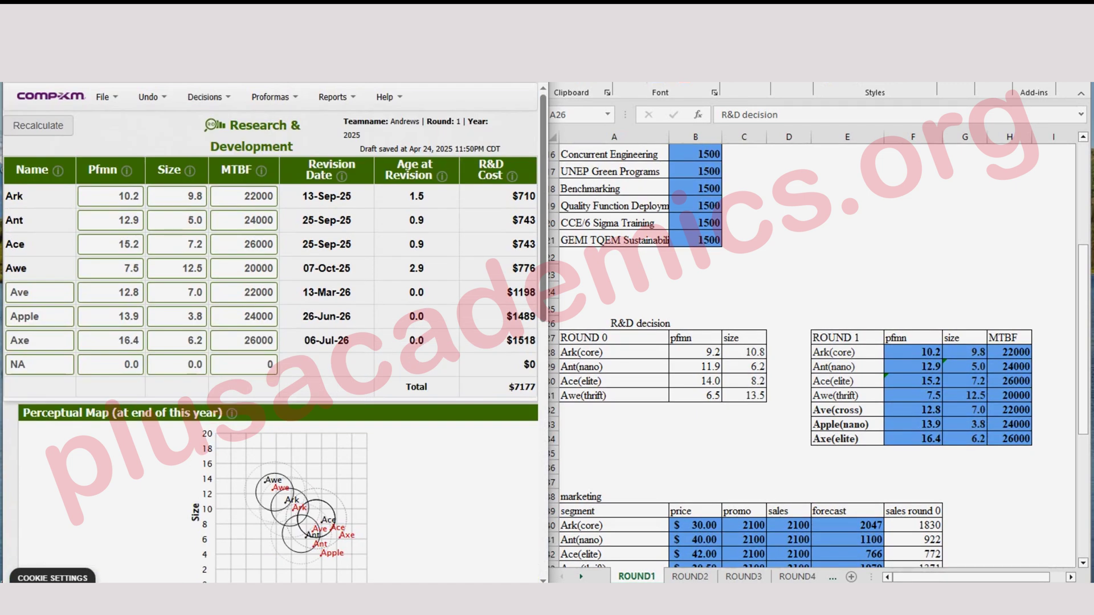
{"action": "left_click", "coordinate": [614, 323]}
{"action": "scroll", "coordinate": [808, 353], "scroll_direction": "down", "scroll_amount": 2}
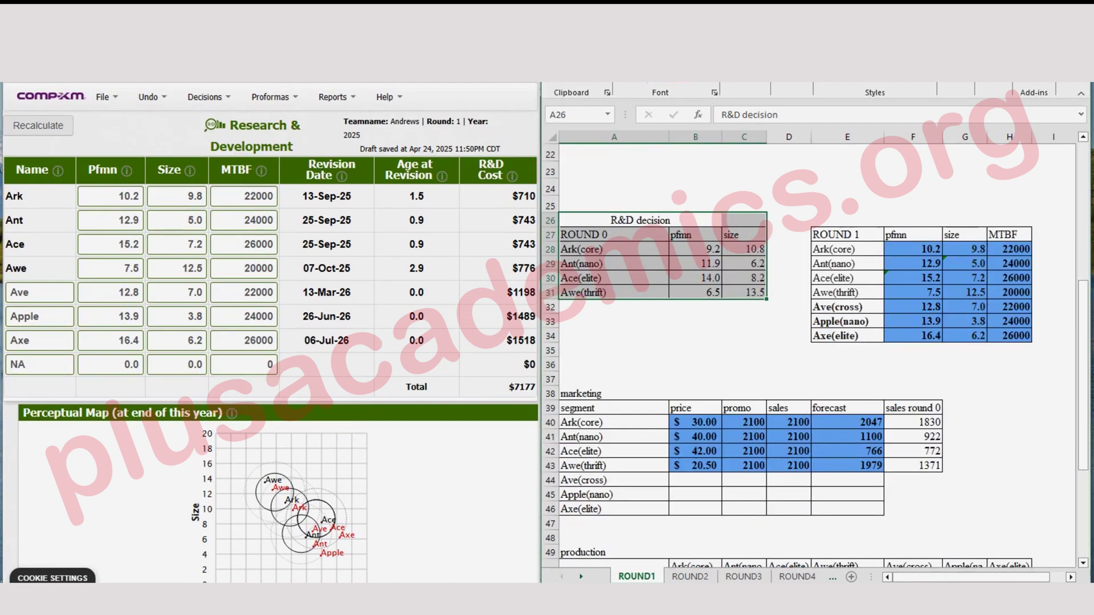
{"action": "left_click", "coordinate": [695, 364]}
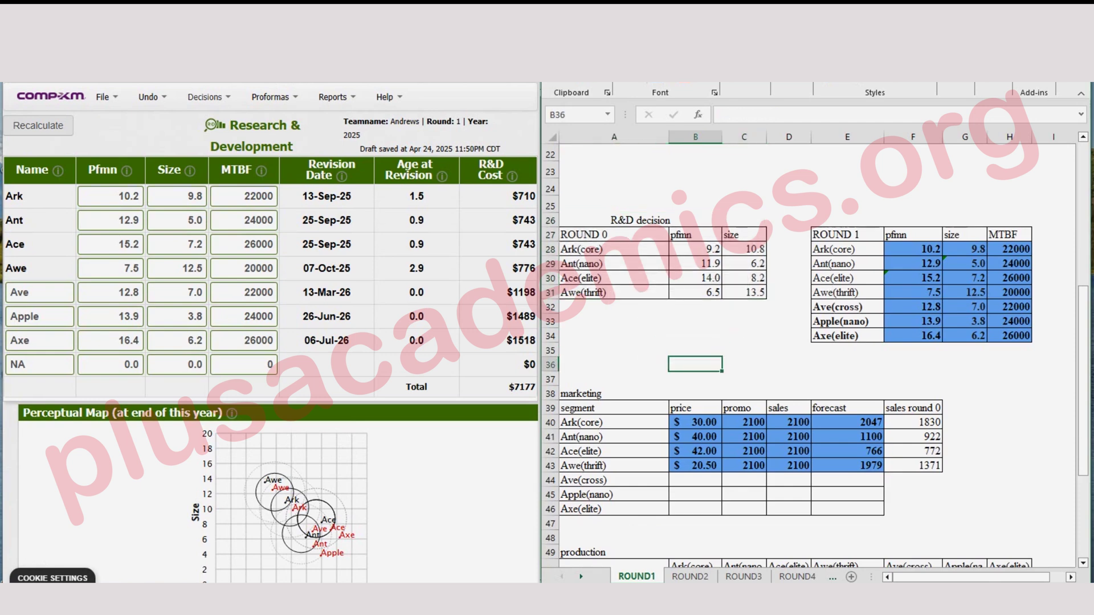
{"action": "left_click", "coordinate": [337, 97]}
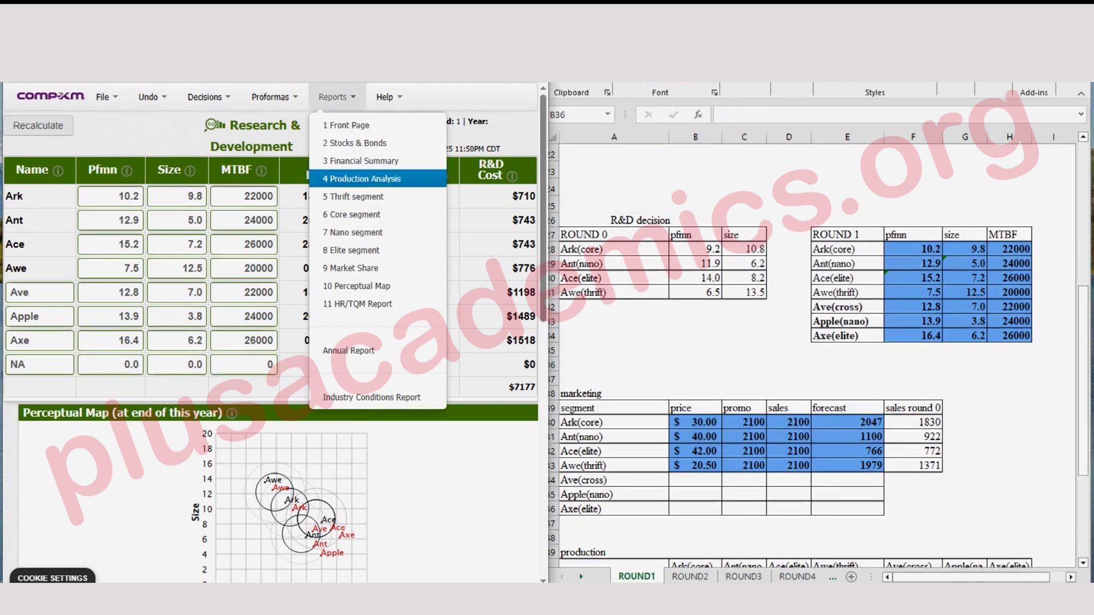
{"action": "left_click", "coordinate": [361, 178]}
{"action": "scroll", "coordinate": [530, 342], "scroll_direction": "down", "scroll_amount": 5}
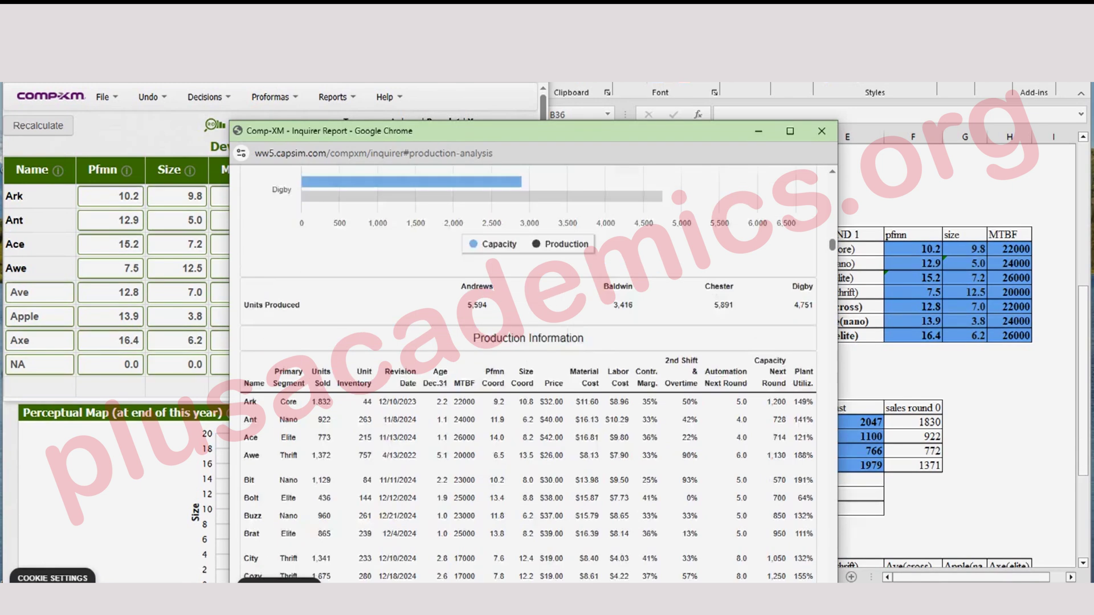
{"action": "scroll", "coordinate": [529, 370], "scroll_direction": "down", "scroll_amount": 2}
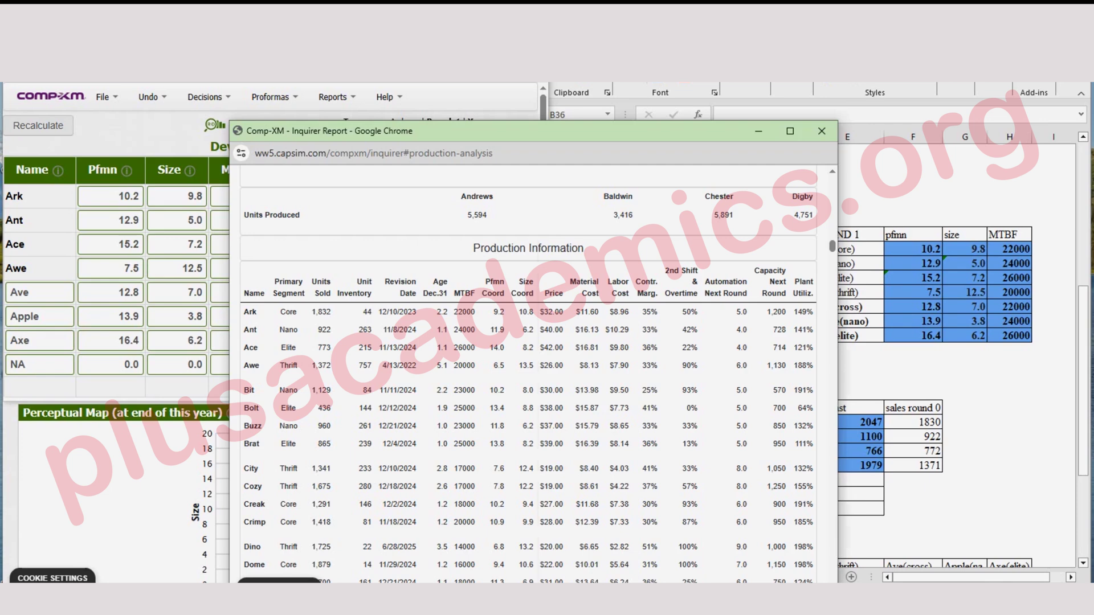
- In the Excel guide's marketing table, set the round 0 sales to 1832 for Ark, 773 for Ace and 1372 for Awe
{"action": "left_click", "coordinate": [913, 423]}
{"action": "left_click", "coordinate": [912, 422]}
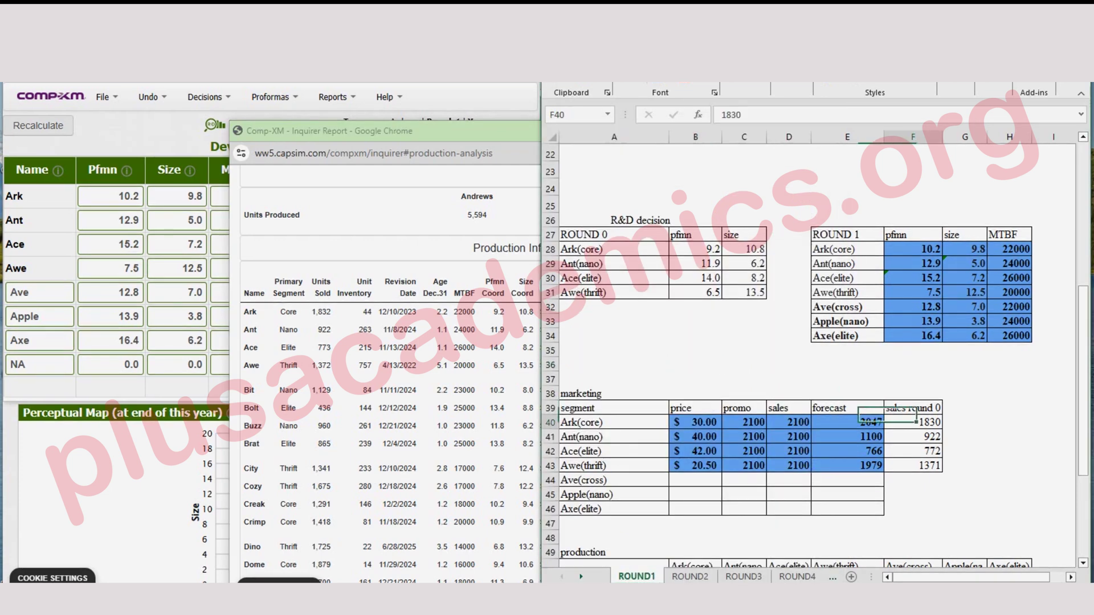
{"action": "type", "text": "1832"}
{"action": "key", "text": "Return"}
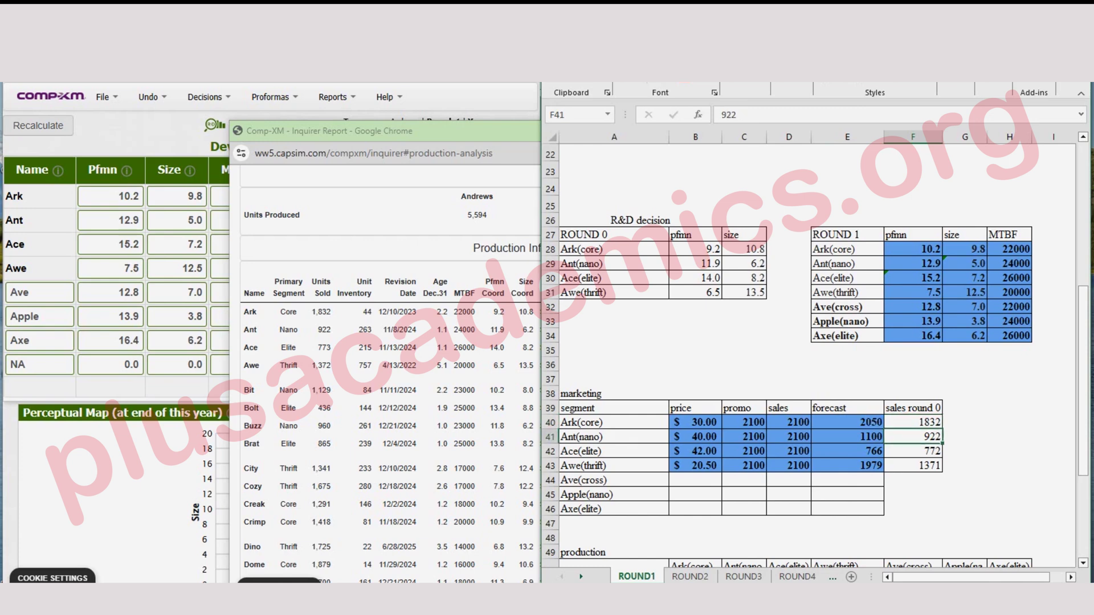
{"action": "left_click", "coordinate": [912, 450]}
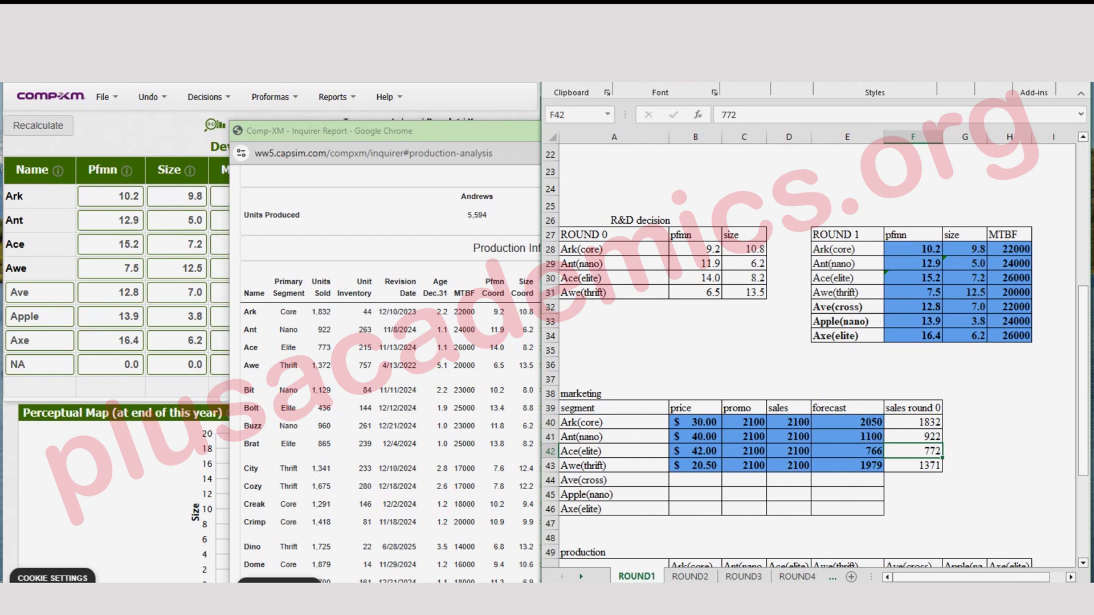
{"action": "type", "text": "773"}
{"action": "key", "text": "Return"}
{"action": "type", "text": "1372"}
{"action": "key", "text": "Tab"}
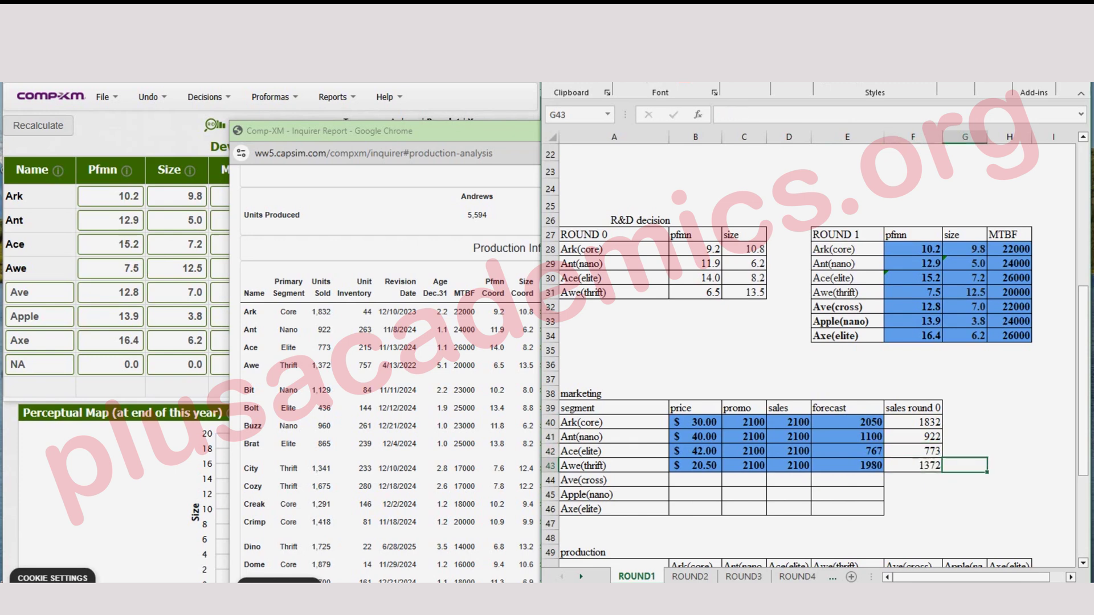
- Switch back to Comp-XM, open the Marketing decisions and read the explanations of the promo and sales budgets
{"action": "left_click", "coordinate": [110, 245]}
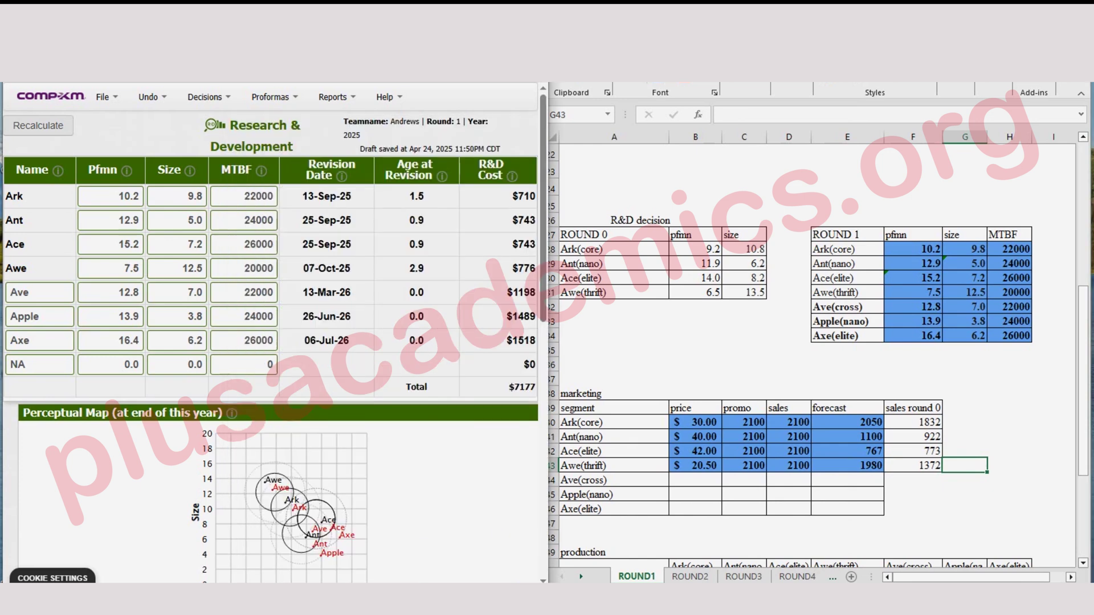
{"action": "left_click", "coordinate": [210, 143]}
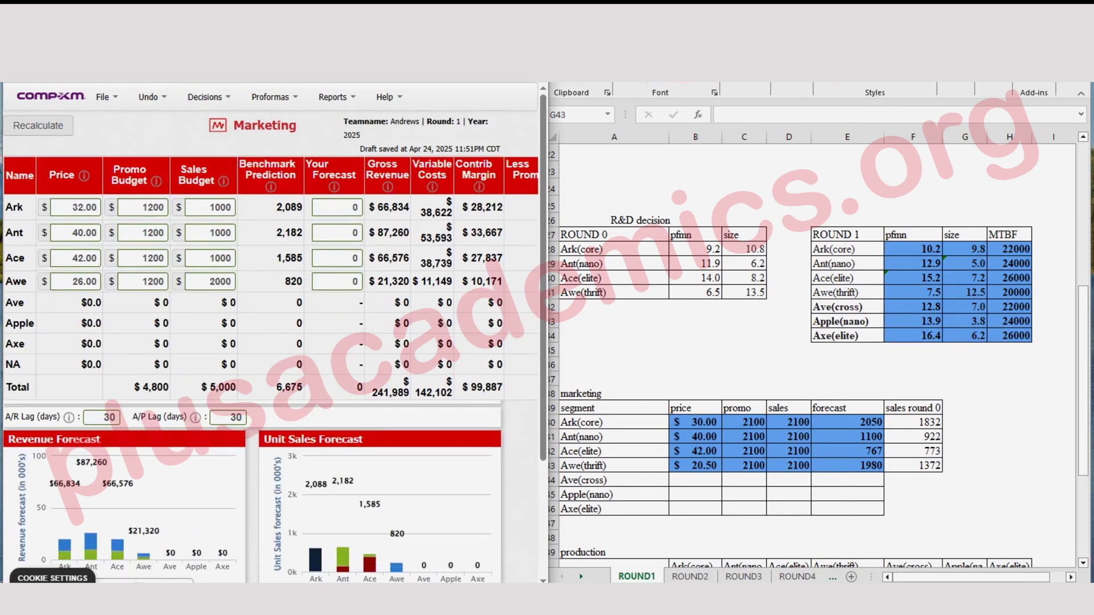
{"action": "mouse_move", "coordinate": [155, 181]}
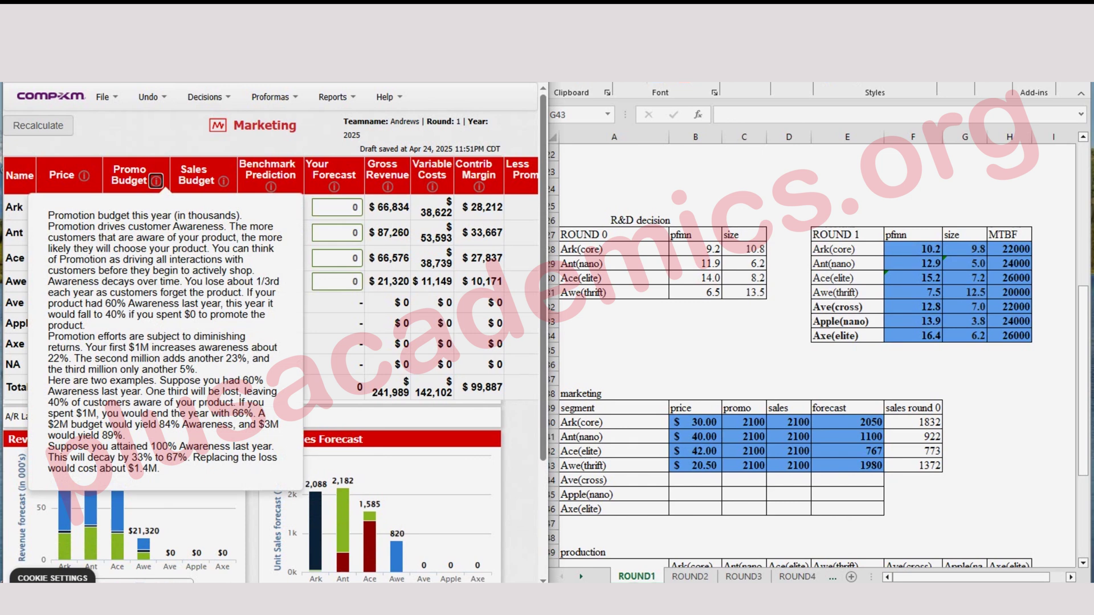
{"action": "key", "text": "Tab"}
{"action": "key", "text": "Return"}
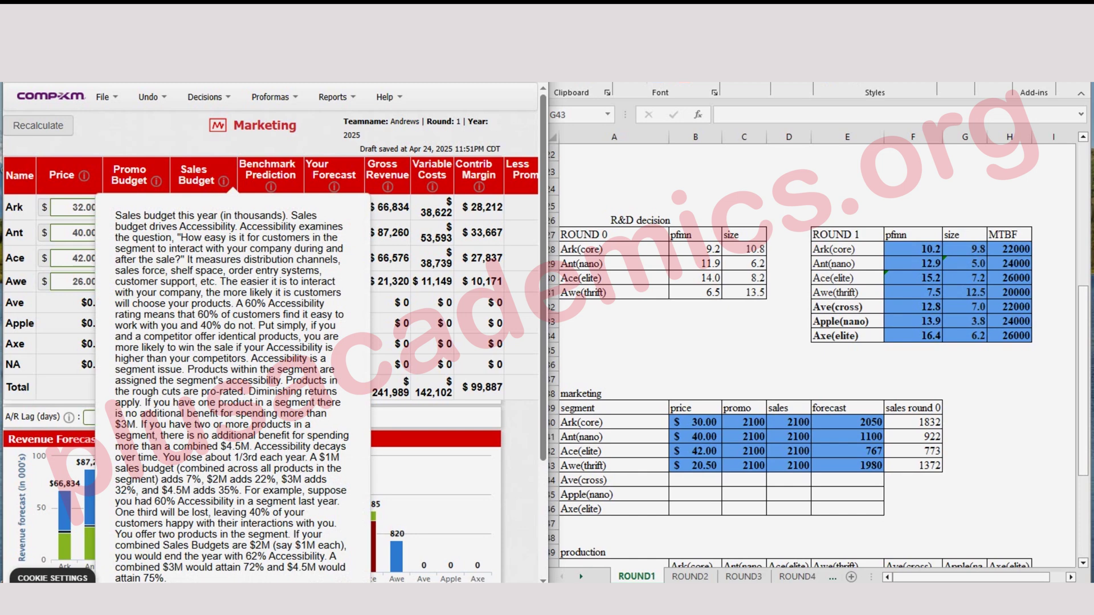
{"action": "key", "text": "Escape"}
- Set Ark's price to 30.00, promo budget to 2100, sales budget to 2100 and forecast to 2050
{"action": "double_click", "coordinate": [84, 207]}
{"action": "type", "text": "30"}
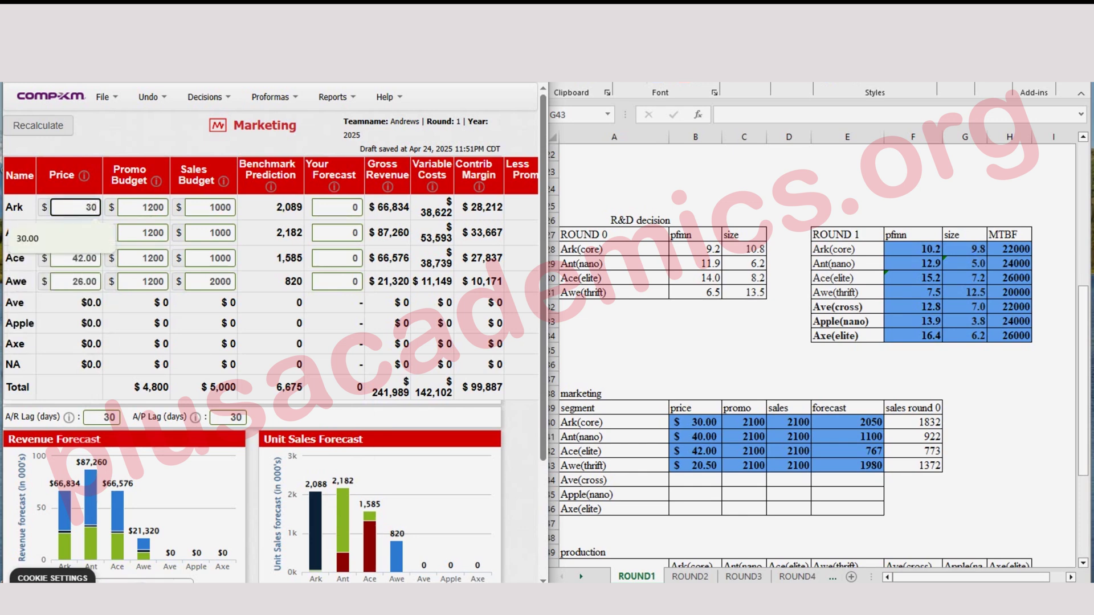
{"action": "key", "text": "Tab"}
{"action": "type", "text": "2"}
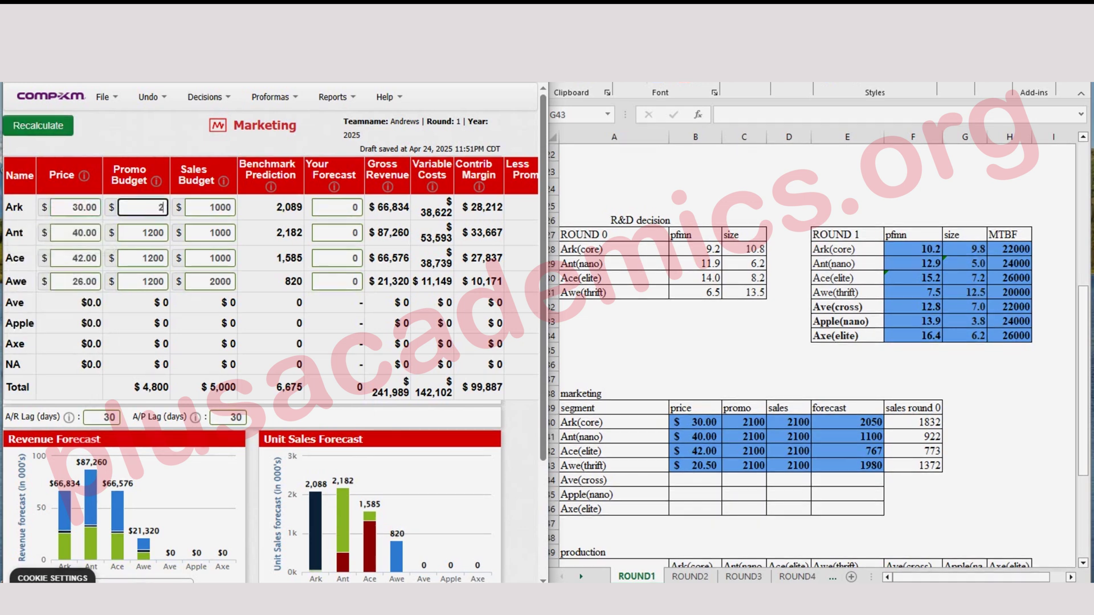
{"action": "type", "text": "100"}
{"action": "key", "text": "Tab"}
{"action": "type", "text": "2100"}
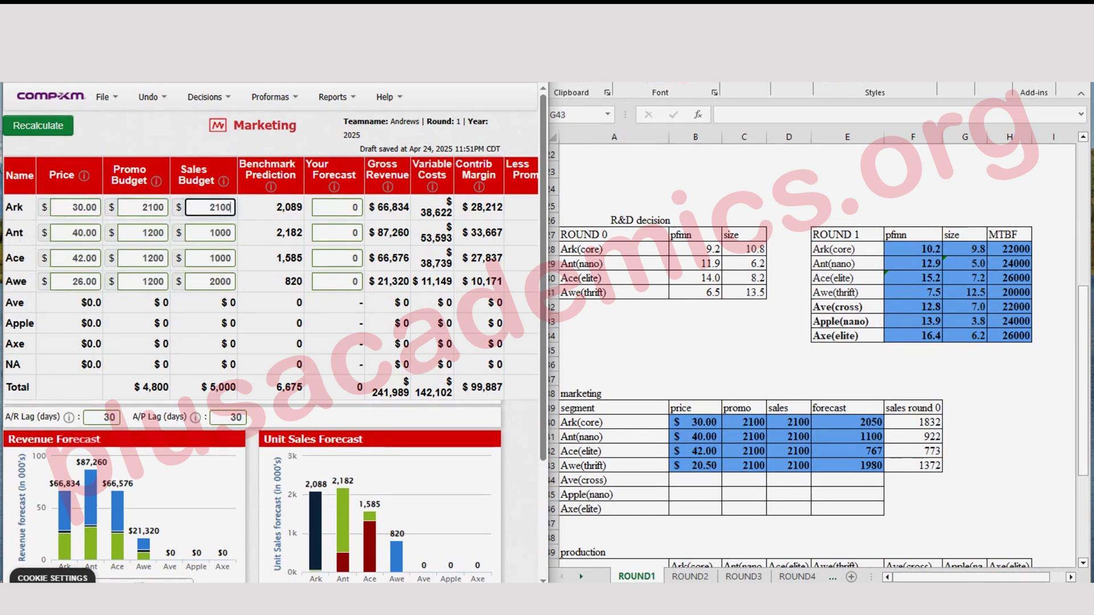
{"action": "key", "text": "Tab"}
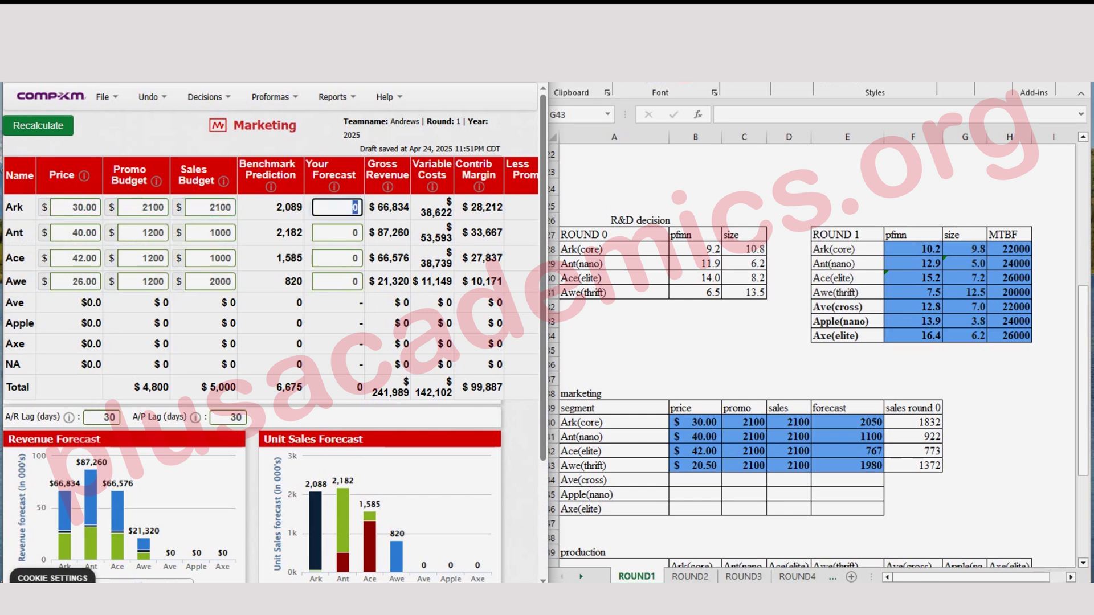
{"action": "type", "text": "2050"}
{"action": "key", "text": "Tab"}
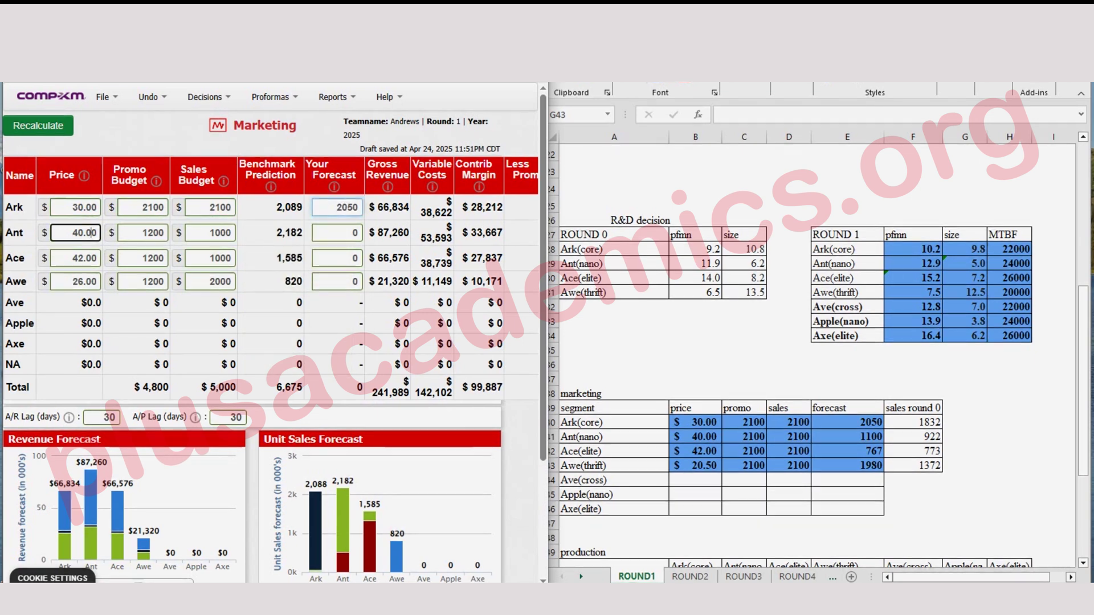
- Set Ant's promo budget to 2100, sales budget to 2100 and forecast to 1100
{"action": "left_click", "coordinate": [144, 233]}
{"action": "double_click", "coordinate": [144, 233]}
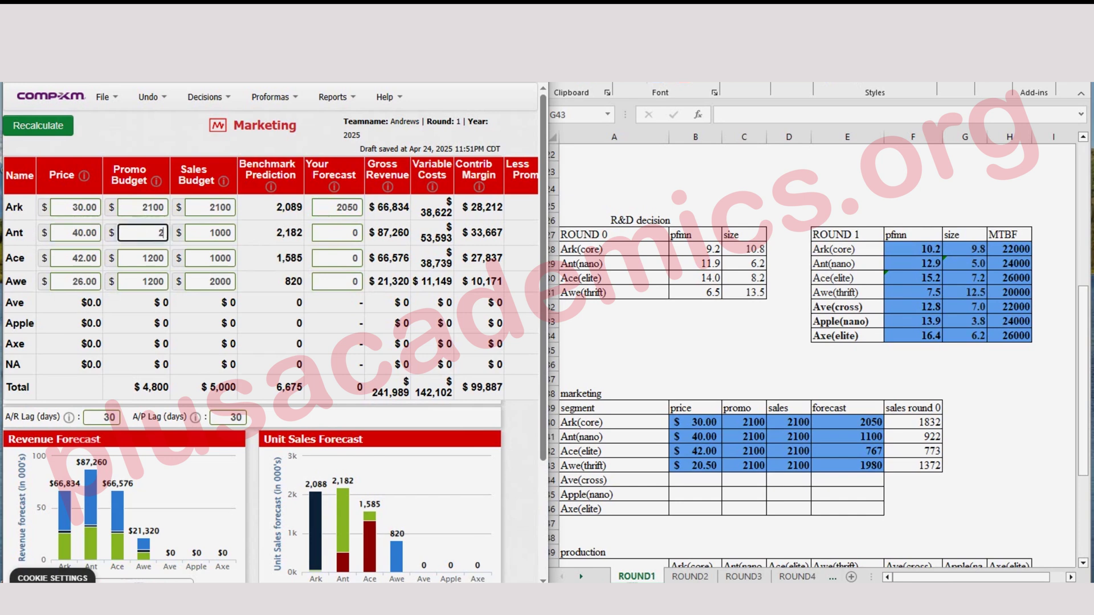
{"action": "type", "text": "2100"}
{"action": "key", "text": "Tab"}
{"action": "type", "text": "2100"}
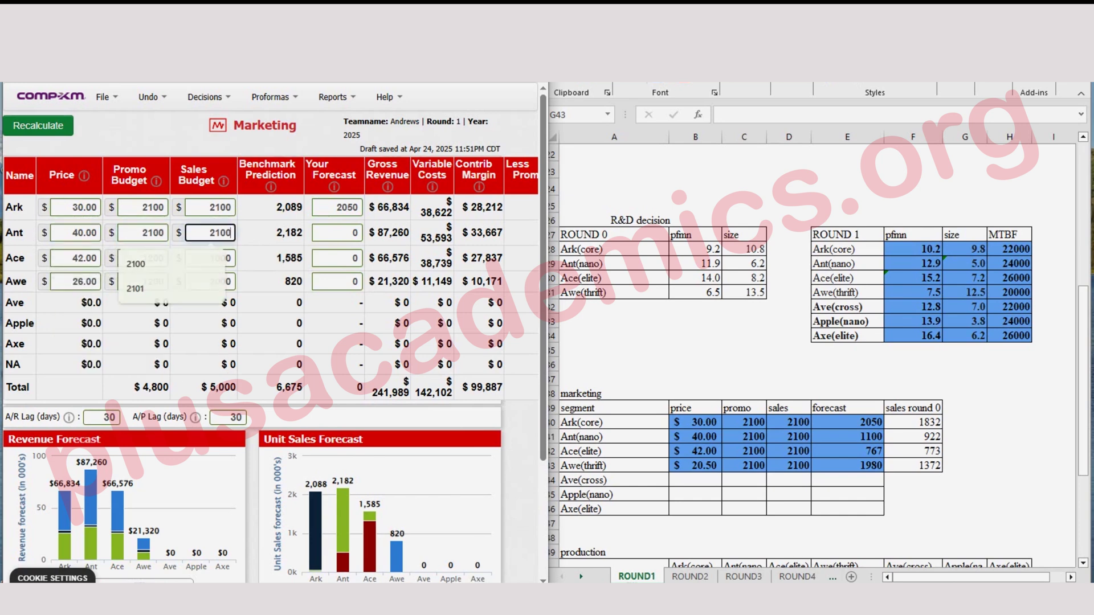
{"action": "key", "text": "Tab"}
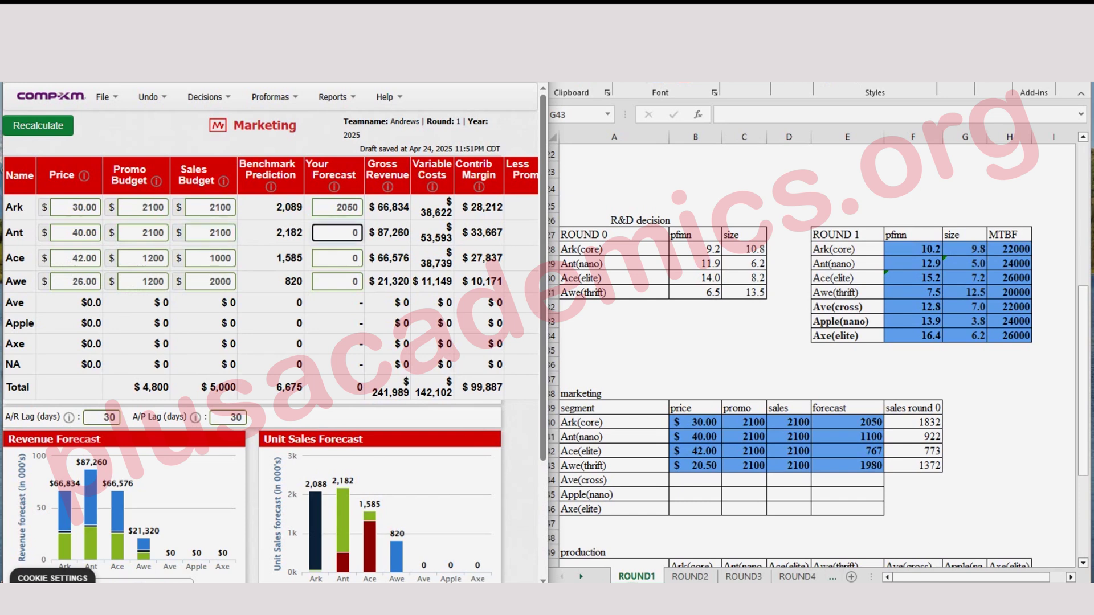
{"action": "type", "text": "1100"}
{"action": "key", "text": "Tab"}
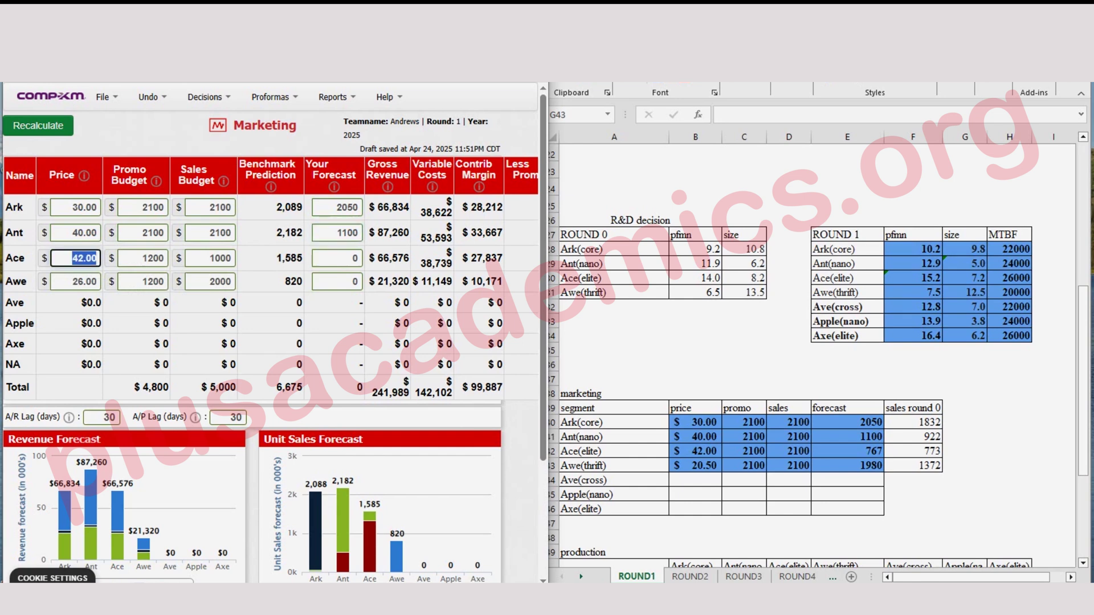
- Set Ace's promo budget to 2100, sales budget to 2100 and forecast to 767
{"action": "left_click", "coordinate": [142, 258]}
{"action": "double_click", "coordinate": [142, 258]}
{"action": "type", "text": "2100"}
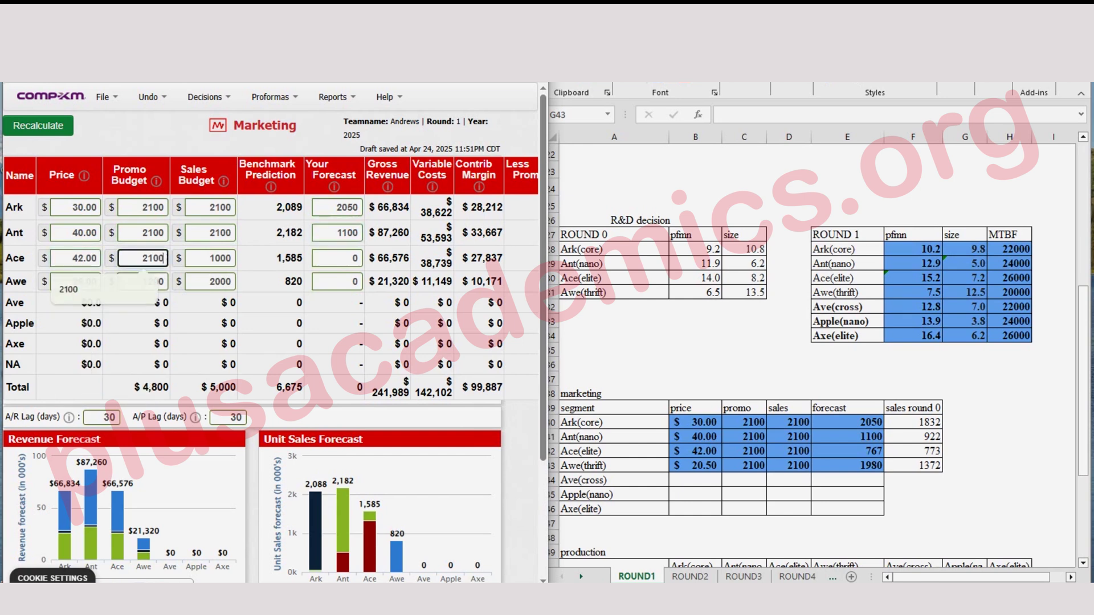
{"action": "key", "text": "Tab"}
{"action": "type", "text": "2100"}
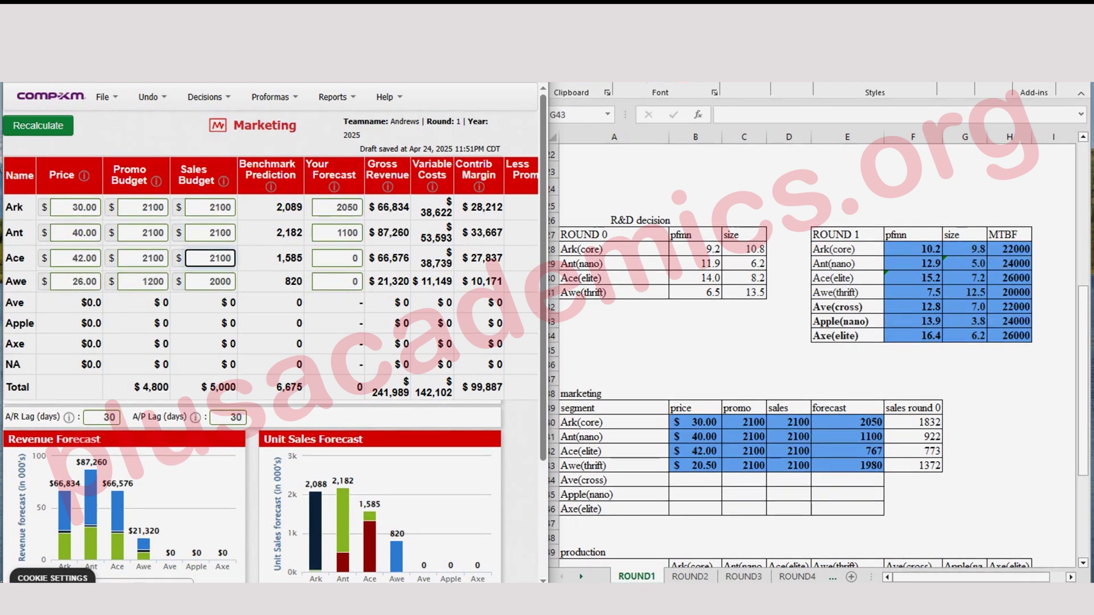
{"action": "key", "text": "Tab"}
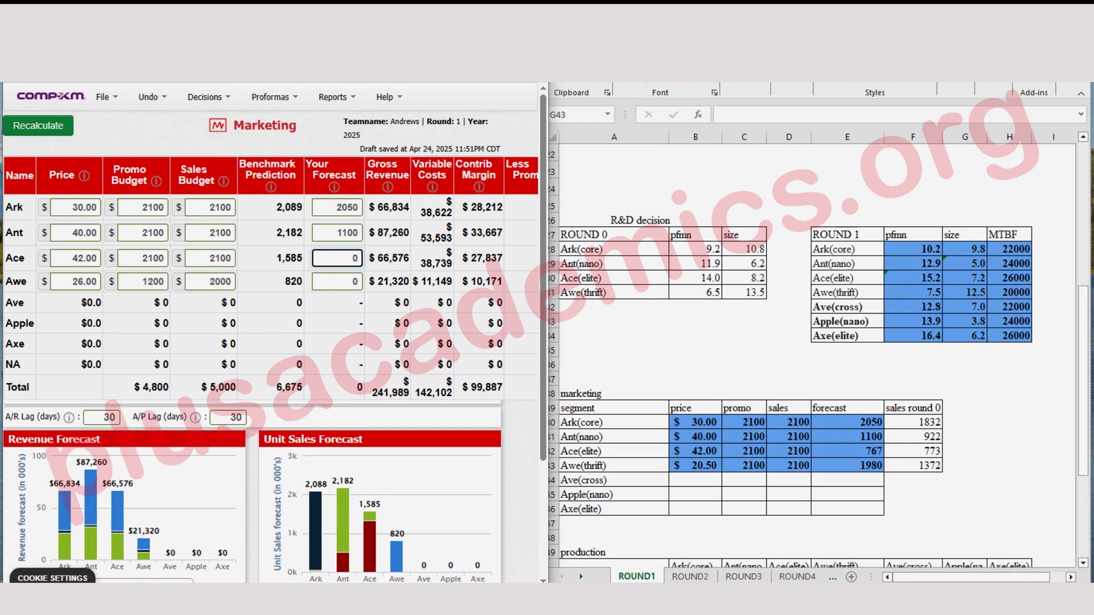
{"action": "type", "text": "767"}
{"action": "key", "text": "Tab"}
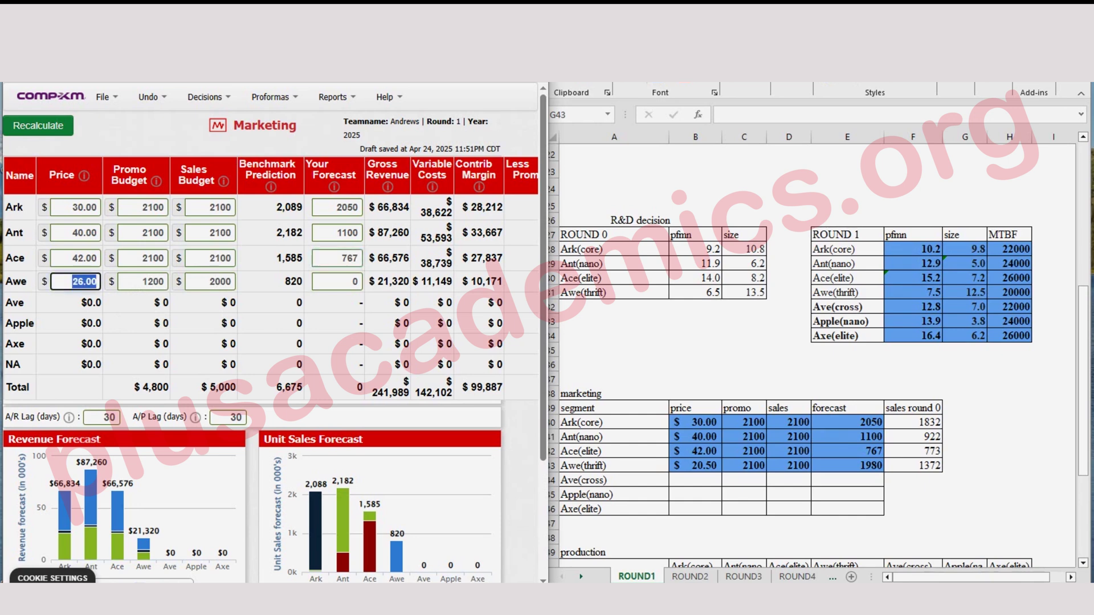
- Set Awe's price to 20.50, promo and sales budgets to 2100 and forecast to 1980, and recalculate
{"action": "type", "text": "20"}
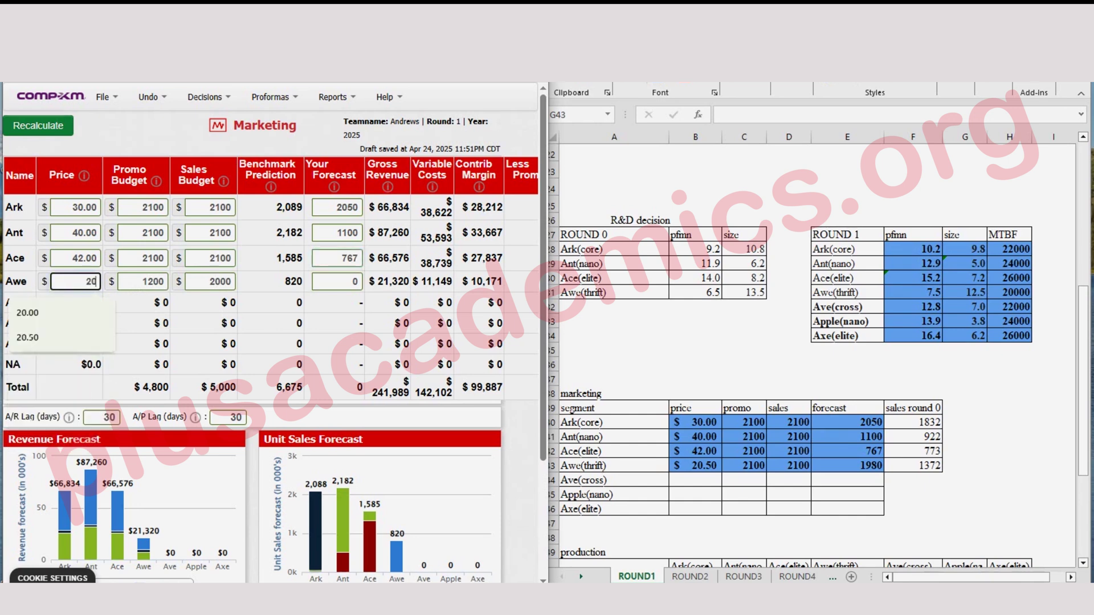
{"action": "type", "text": ".50"}
{"action": "key", "text": "Tab"}
{"action": "type", "text": "2100"}
{"action": "key", "text": "Tab"}
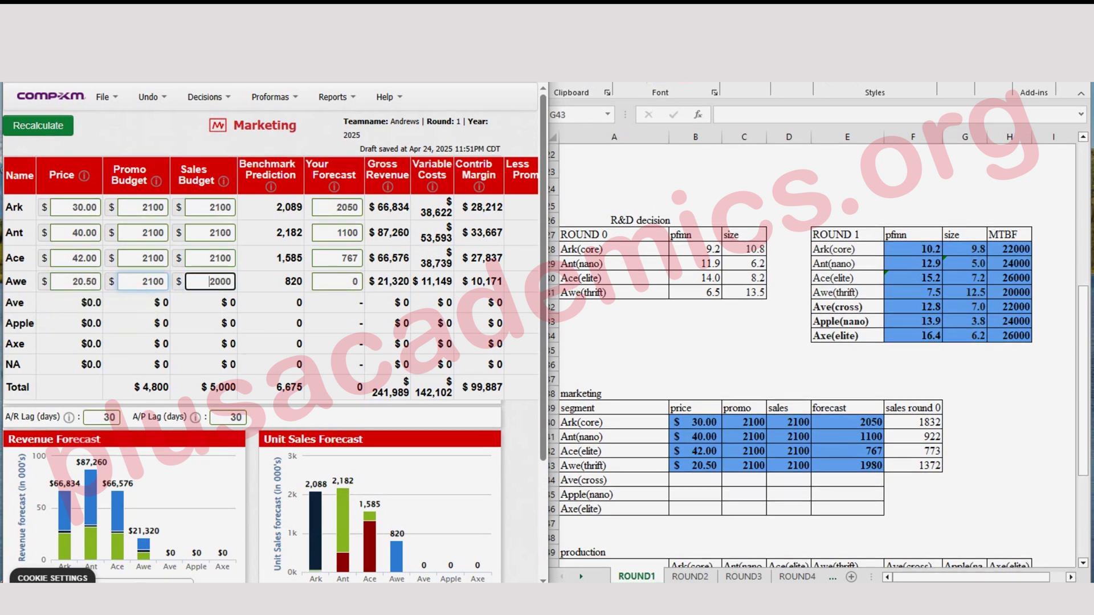
{"action": "type", "text": "2100"}
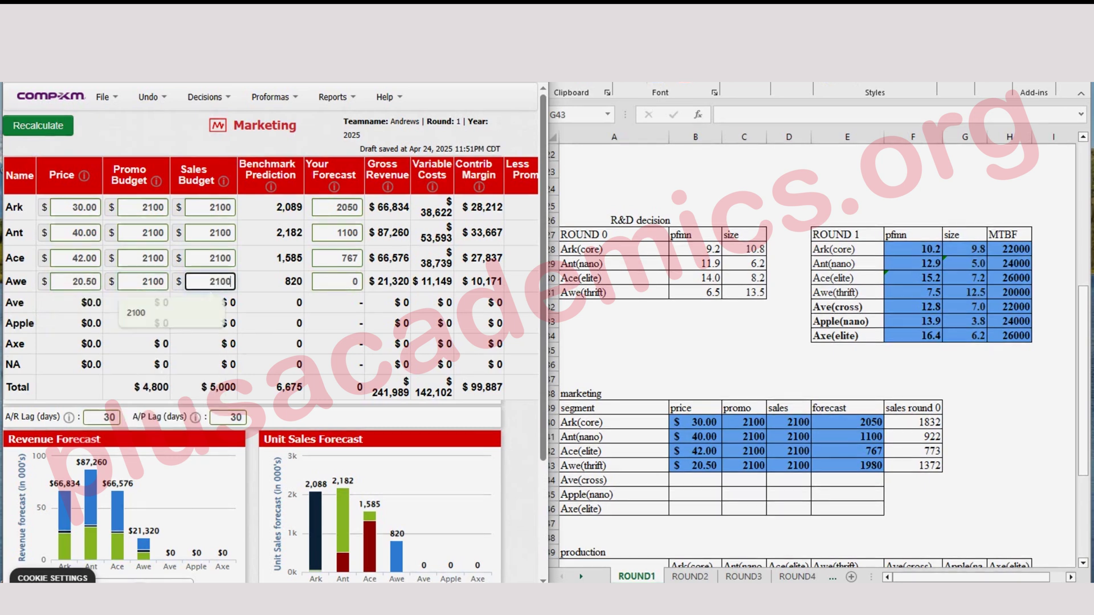
{"action": "key", "text": "Tab"}
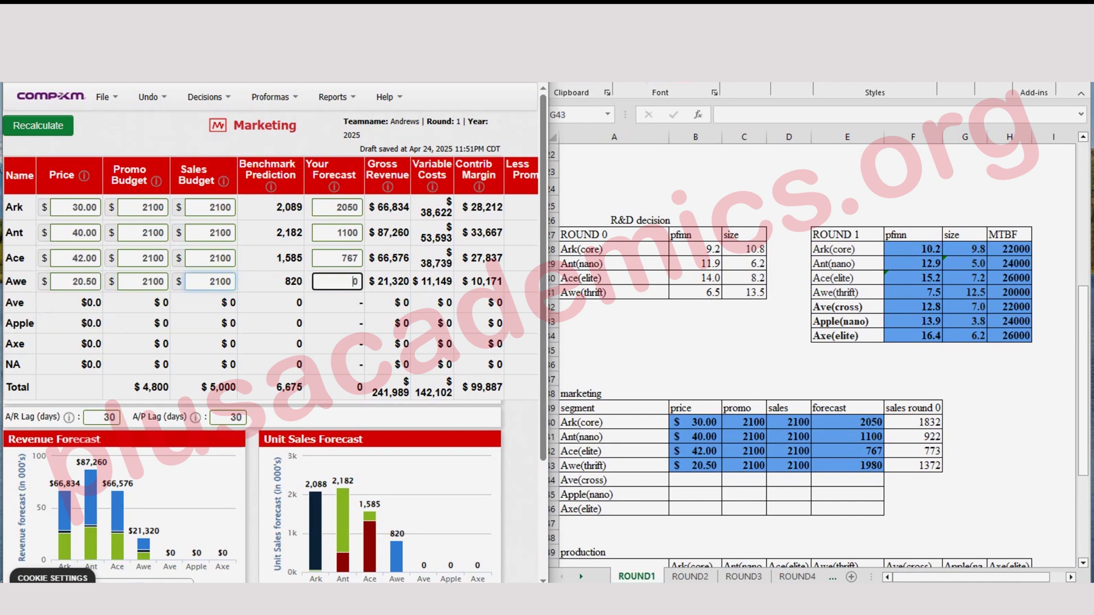
{"action": "type", "text": "198"}
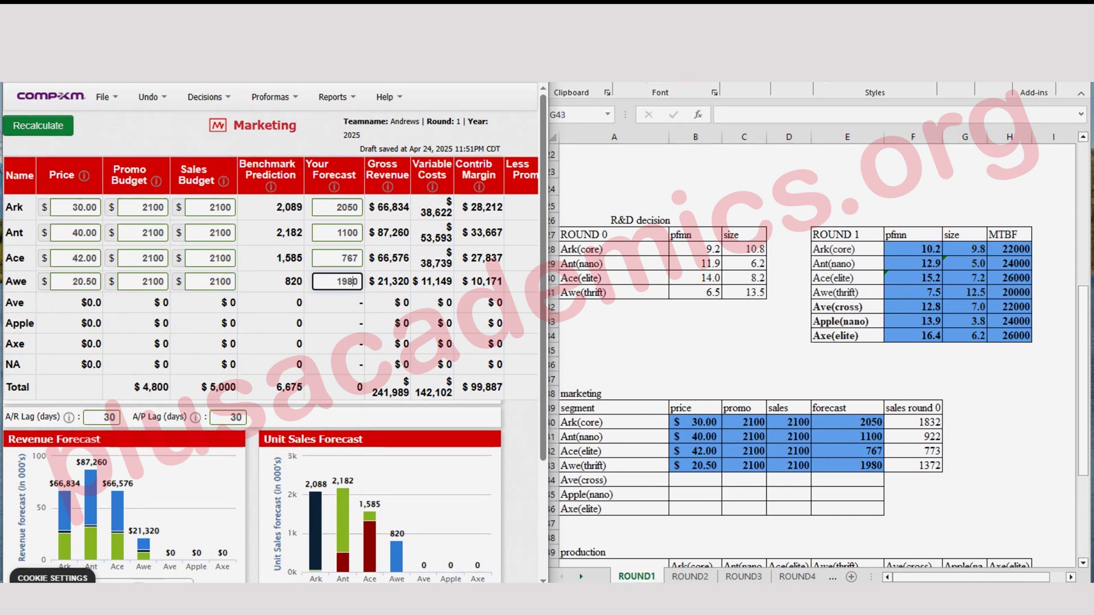
{"action": "left_click", "coordinate": [38, 125]}
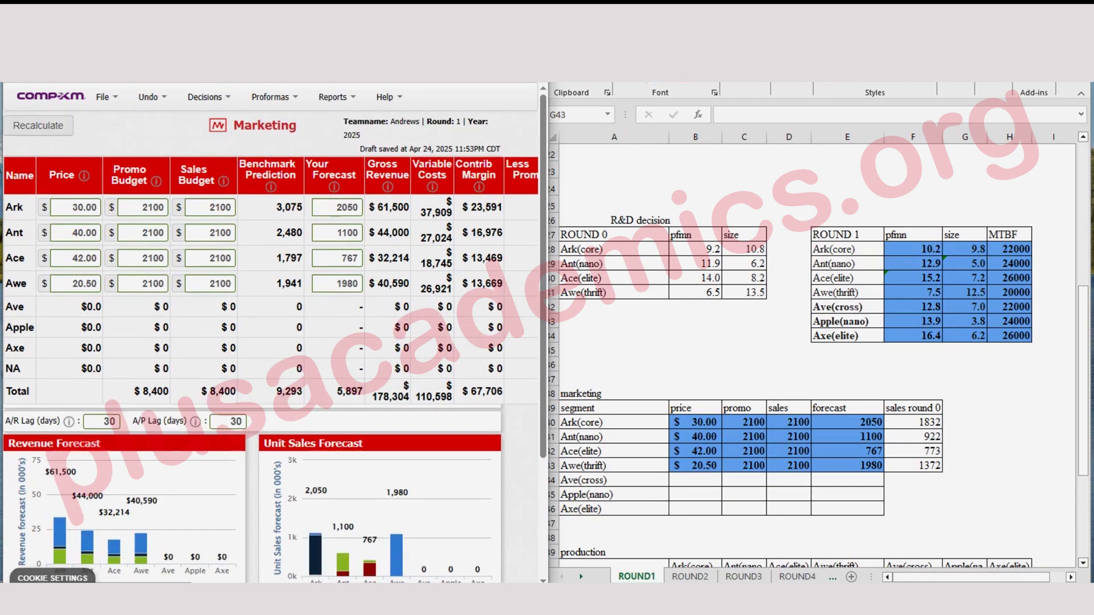
- Review the Marketing forecast charts and open the Production decisions
{"action": "scroll", "coordinate": [269, 342], "scroll_direction": "down", "scroll_amount": 1}
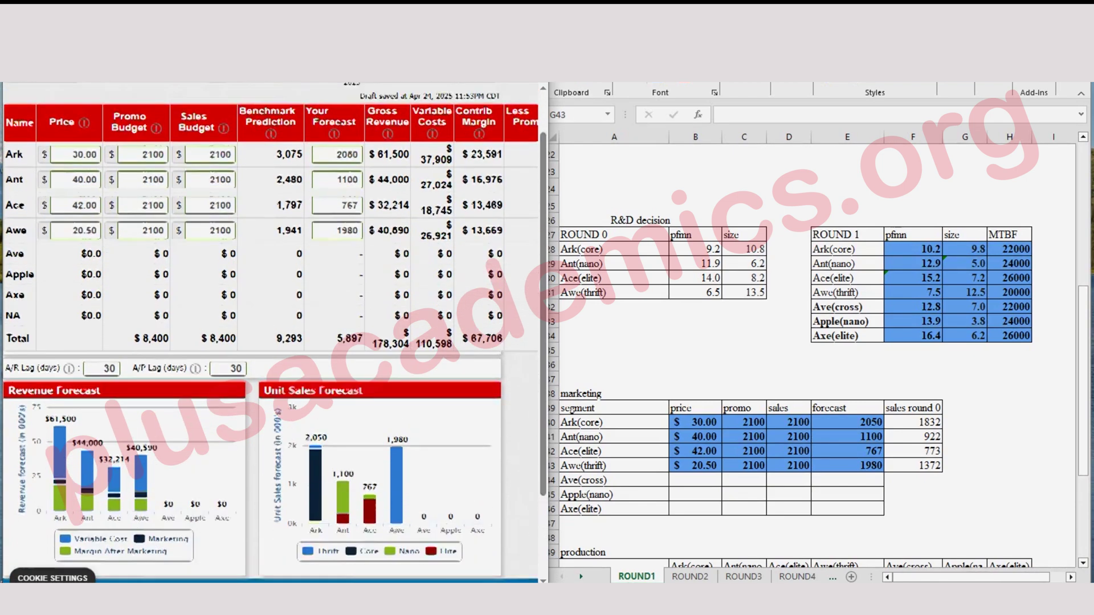
{"action": "scroll", "coordinate": [269, 342], "scroll_direction": "up", "scroll_amount": 1}
{"action": "left_click", "coordinate": [209, 97]}
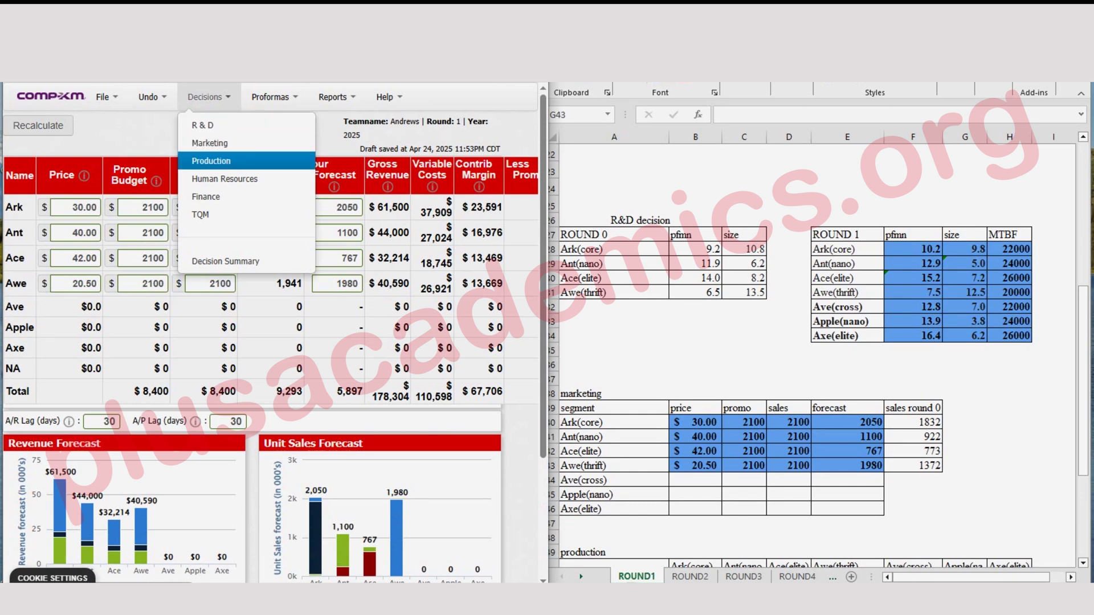
{"action": "left_click", "coordinate": [210, 161]}
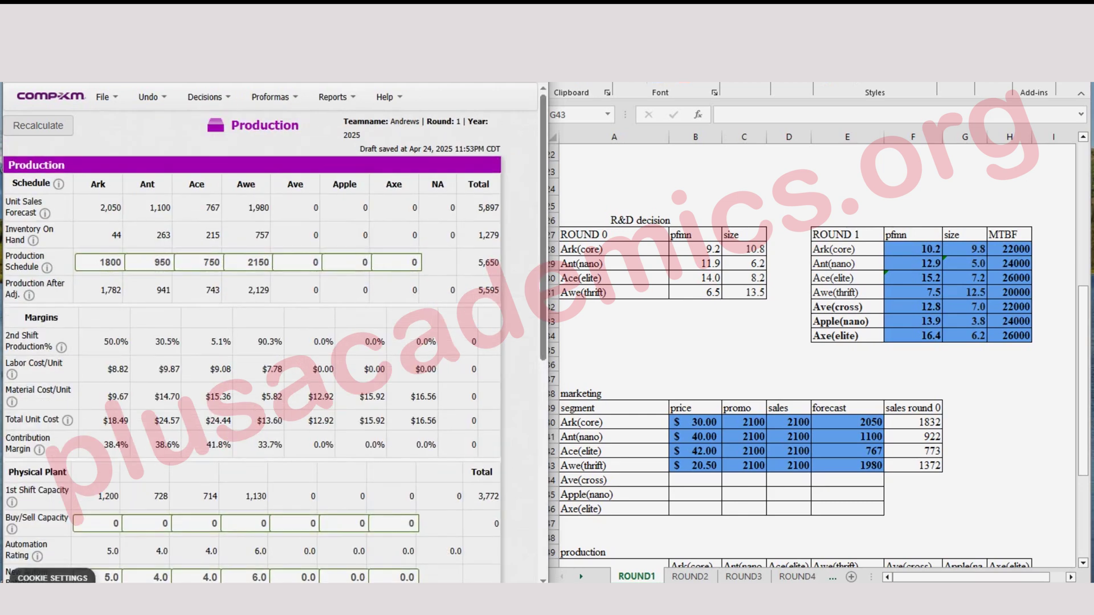
- In the Excel guide's ROUND1 production table, set the inventory to 44 for Ark and 263 for Ant
{"action": "left_click", "coordinate": [964, 465]}
{"action": "scroll", "coordinate": [809, 353], "scroll_direction": "up", "scroll_amount": 1}
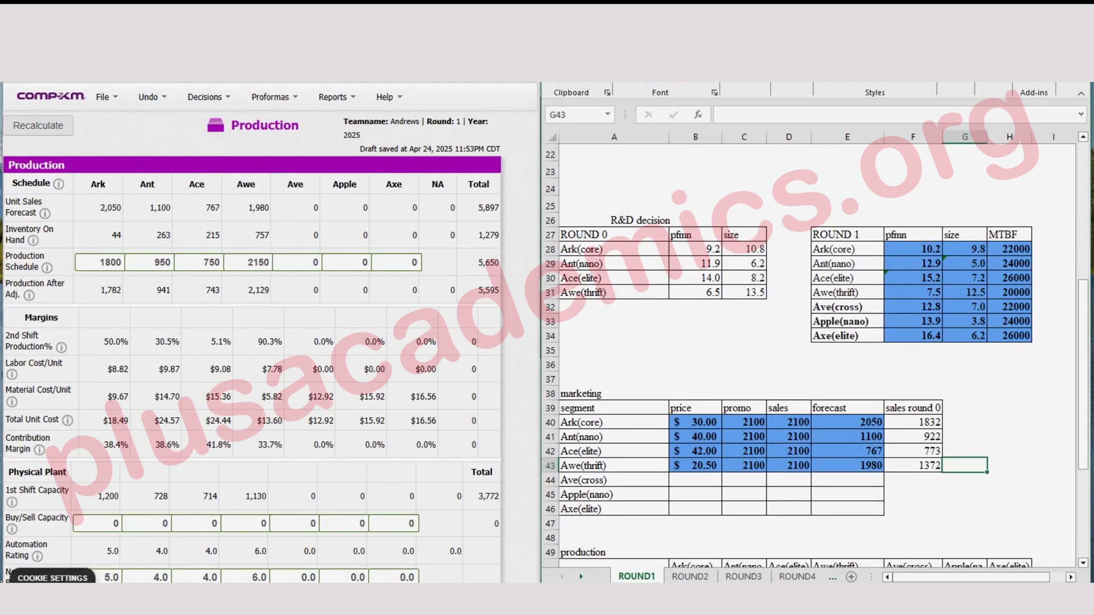
{"action": "scroll", "coordinate": [815, 353], "scroll_direction": "down", "scroll_amount": 3}
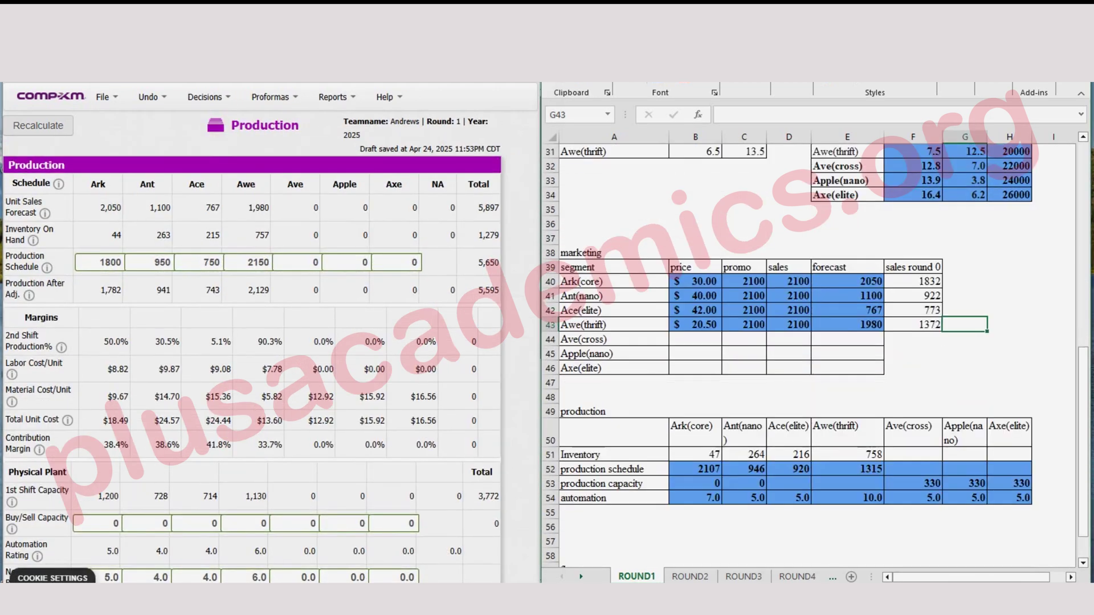
{"action": "left_click", "coordinate": [695, 455]}
{"action": "double_click", "coordinate": [695, 454]}
{"action": "key", "text": "BackSpace"}
{"action": "type", "text": "4"}
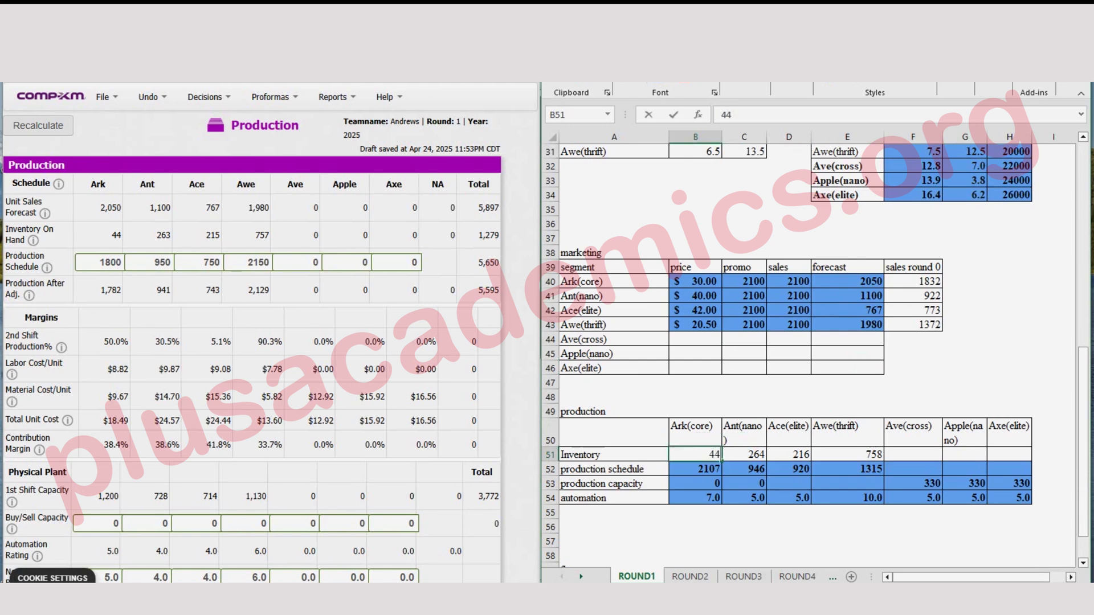
{"action": "key", "text": "Tab"}
{"action": "type", "text": "26"}
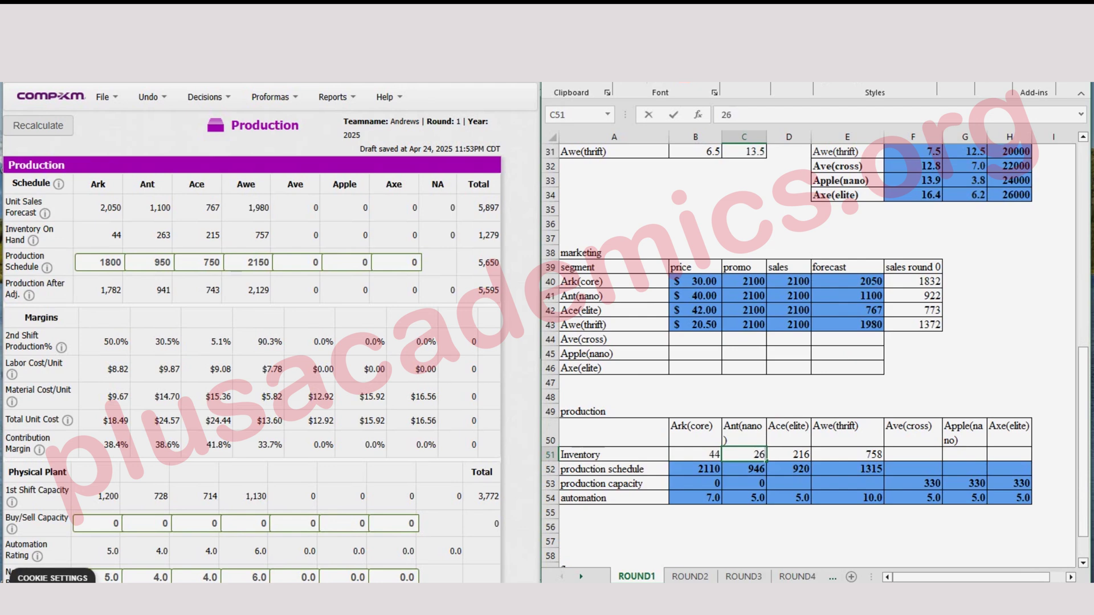
{"action": "type", "text": "3"}
{"action": "key", "text": "Tab"}
- Set the inventory in the guide's production table to 215 for Ace and 757 for Awe
{"action": "type", "text": "215"}
{"action": "key", "text": "Tab"}
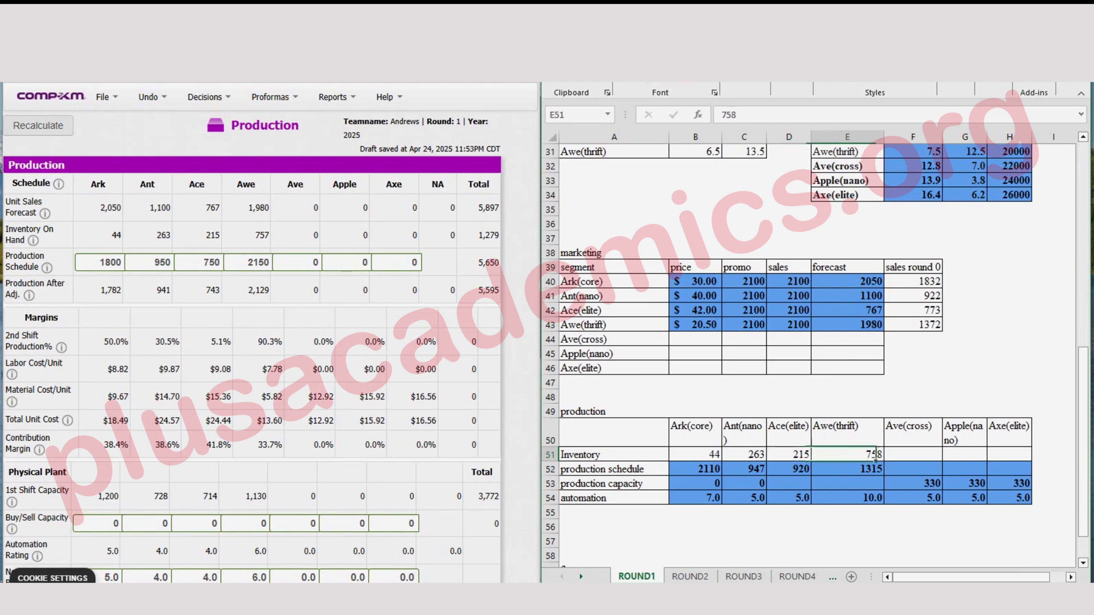
{"action": "type", "text": "757"}
{"action": "left_click", "coordinate": [789, 411]}
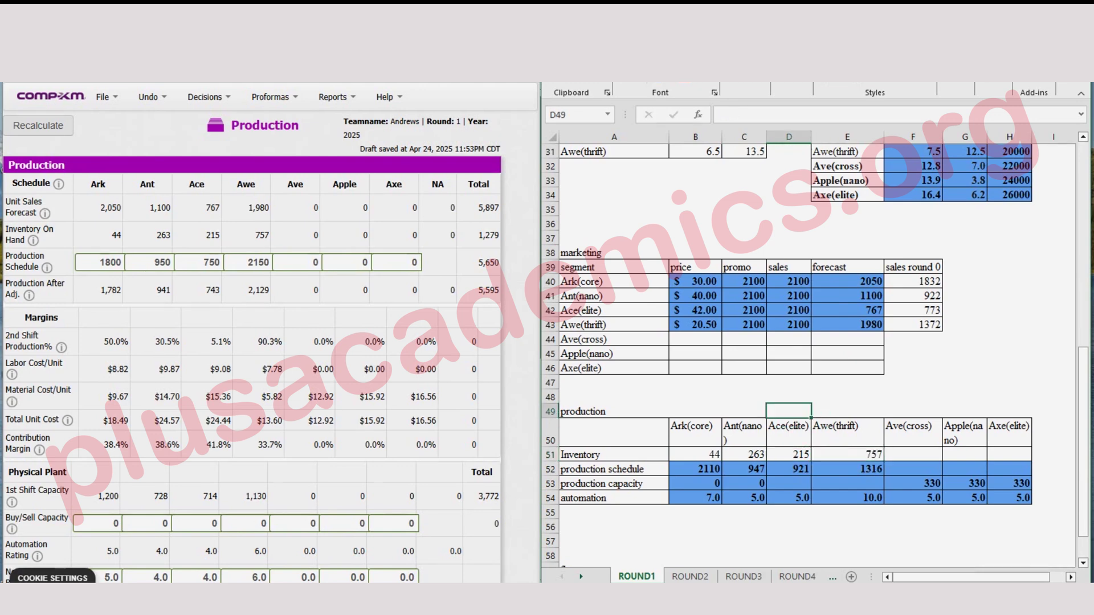
- Switch to the Comp-XM Production page and set the production schedule to 2110 for Ark and 947 for Ant
{"action": "scroll", "coordinate": [786, 353], "scroll_direction": "down", "scroll_amount": 1}
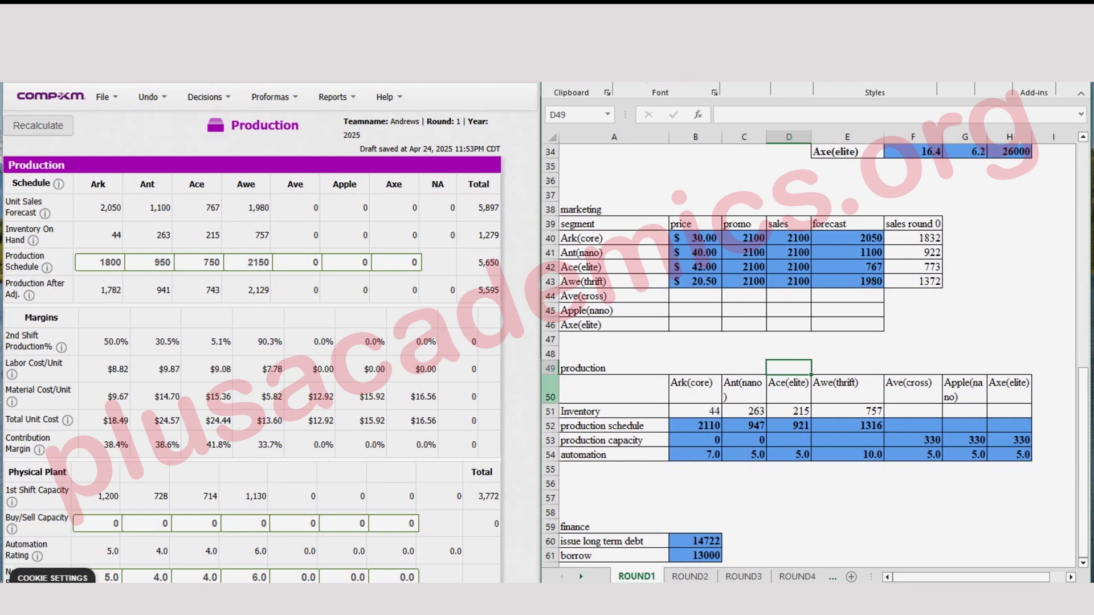
{"action": "key", "text": "alt+Tab"}
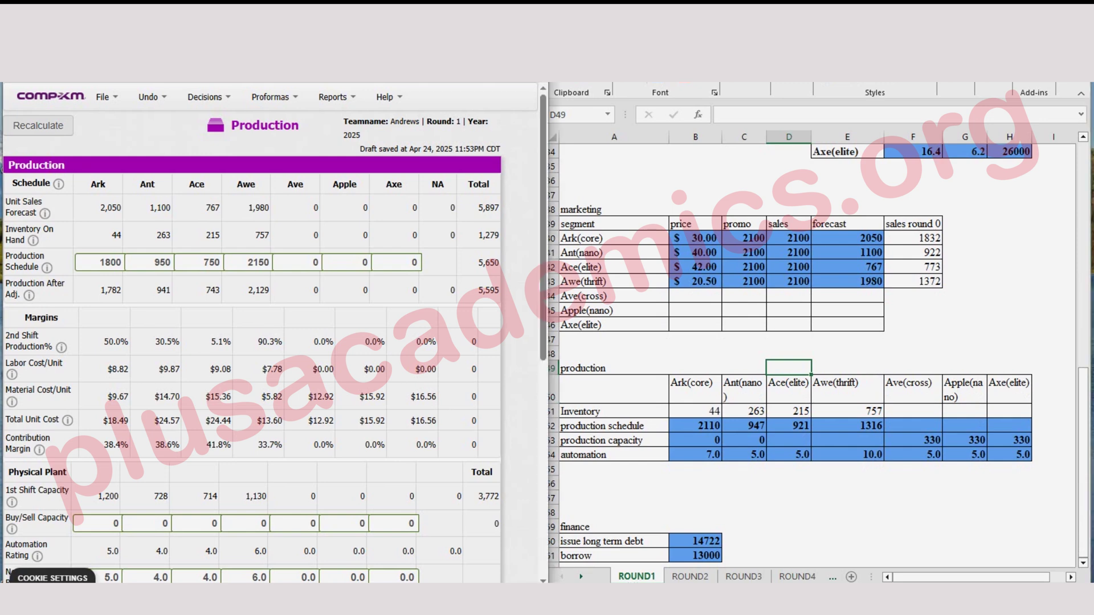
{"action": "double_click", "coordinate": [110, 262]}
{"action": "type", "text": "2110"}
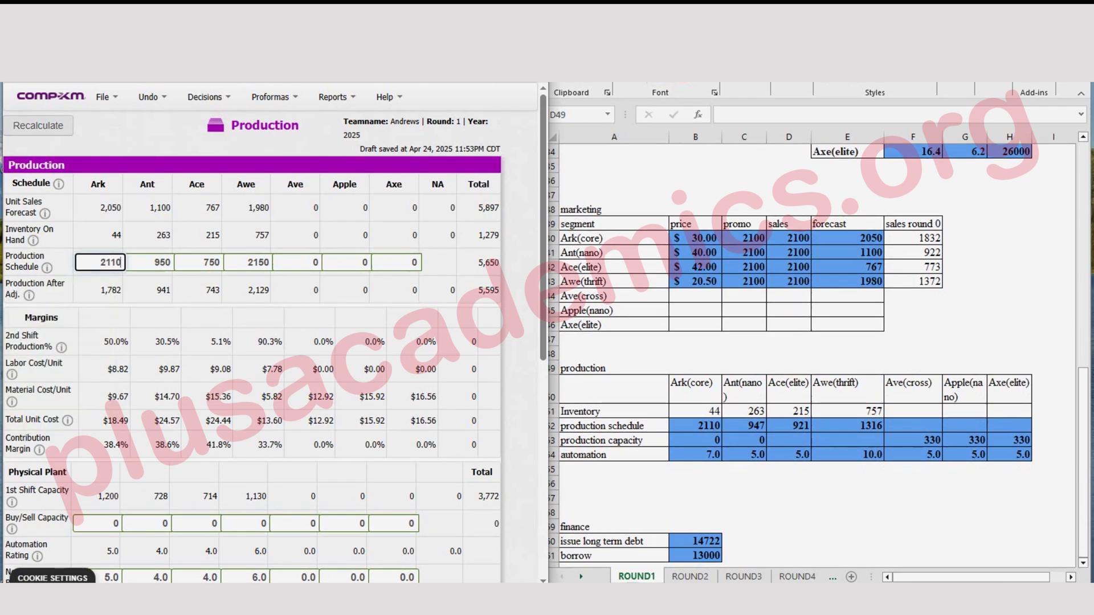
{"action": "key", "text": "Tab"}
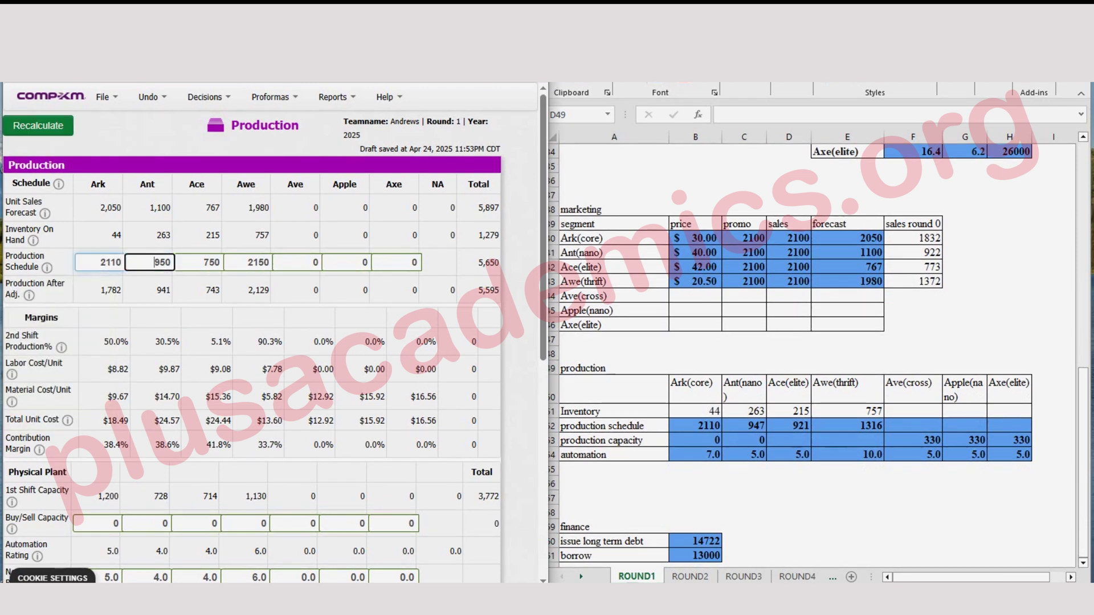
{"action": "type", "text": "8"}
{"action": "key", "text": "BackSpace"}
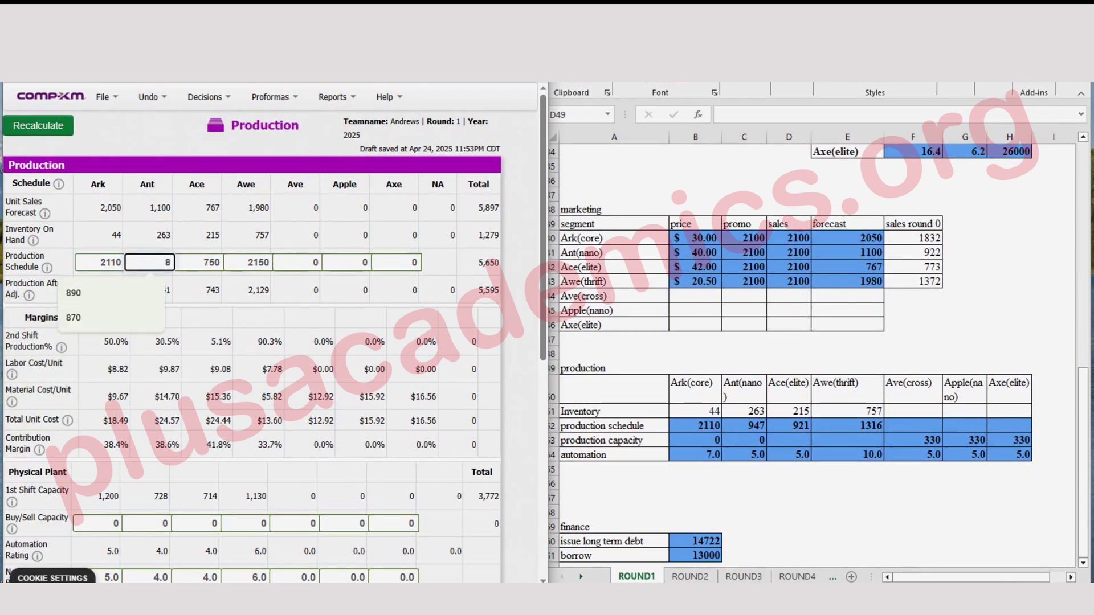
{"action": "type", "text": "9"}
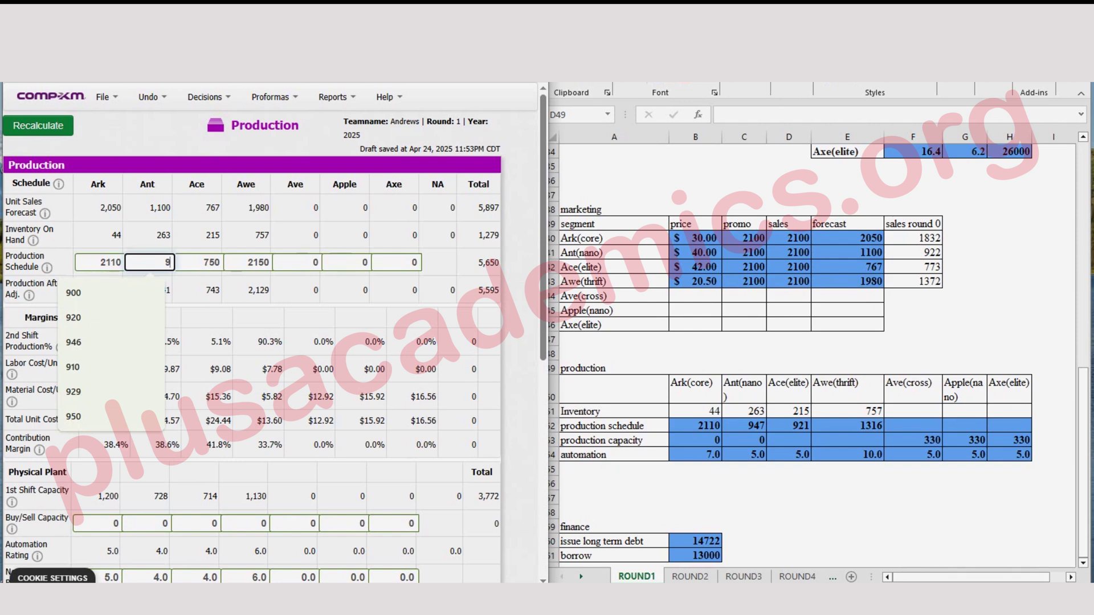
{"action": "type", "text": "47"}
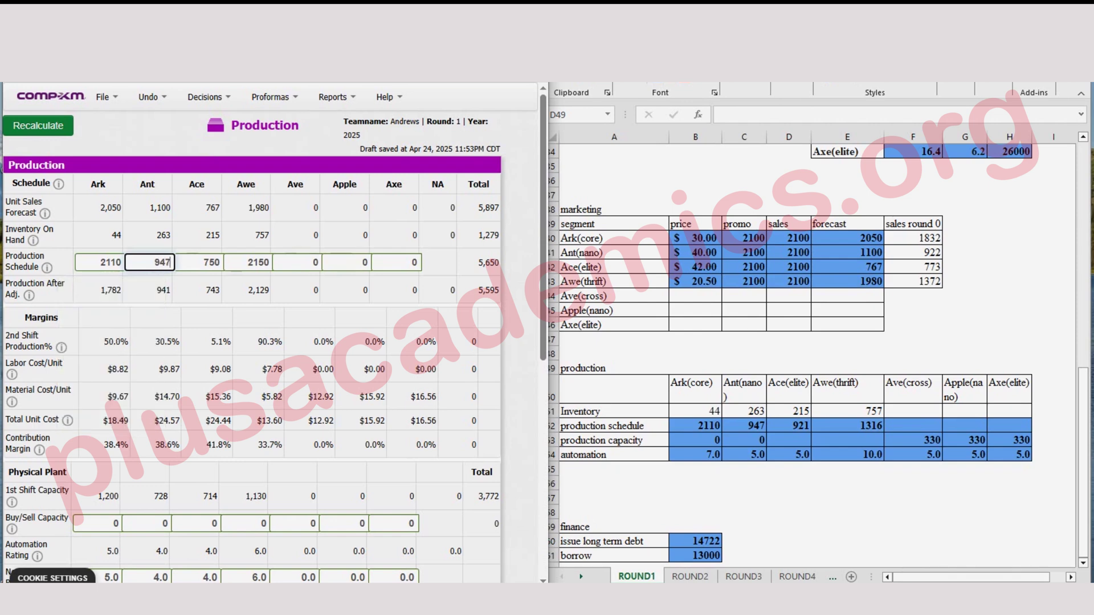
{"action": "key", "text": "Tab"}
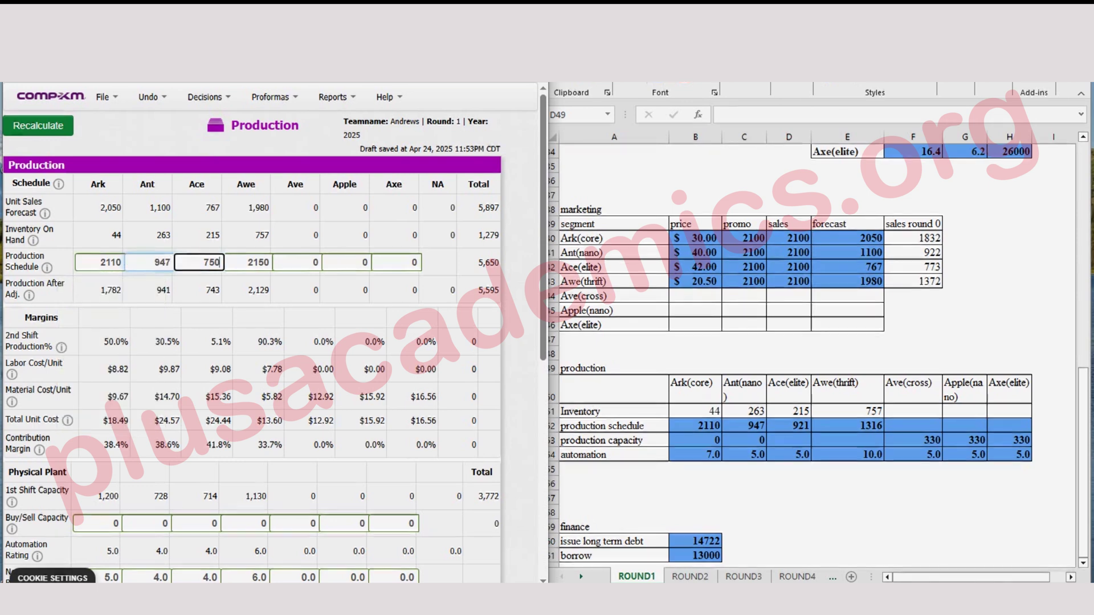
- Set the production schedule to 921 for Ace and 1316 for Awe, and recalculate
{"action": "type", "text": "921"}
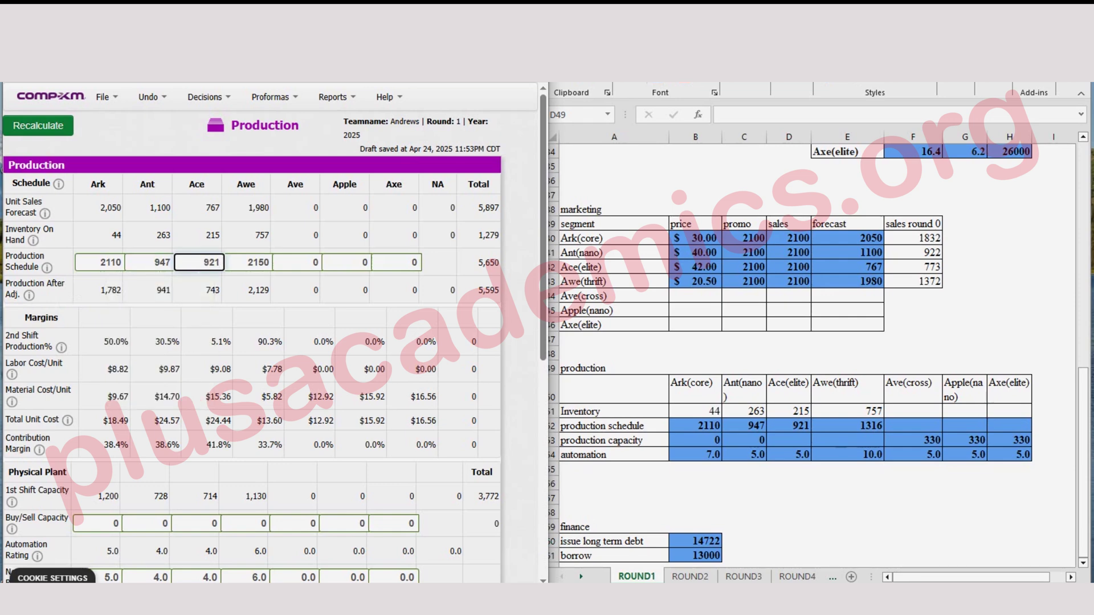
{"action": "key", "text": "Tab"}
{"action": "type", "text": "1"}
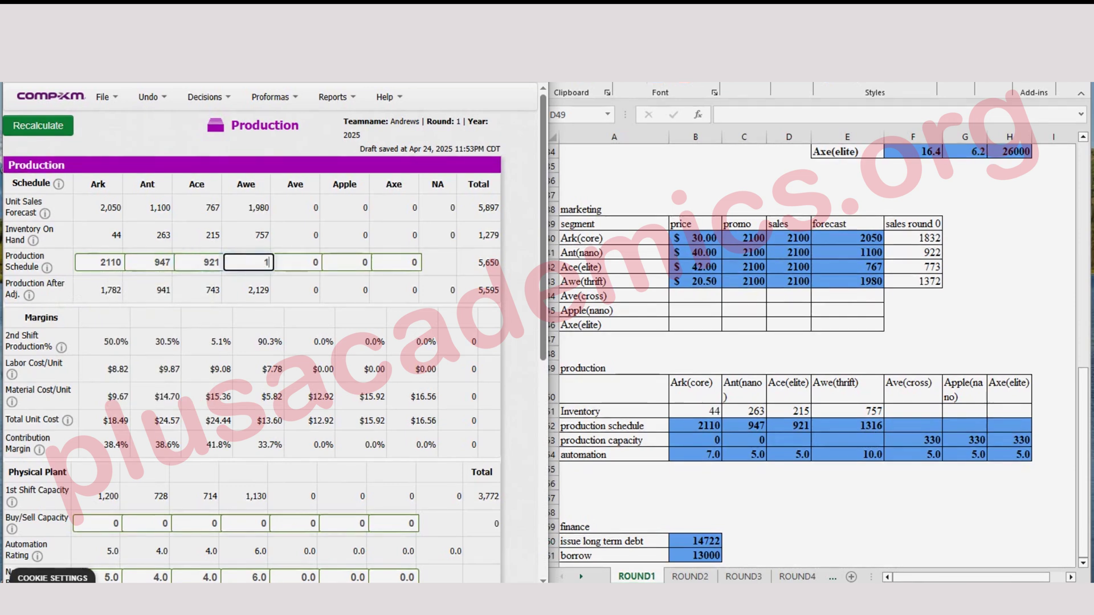
{"action": "type", "text": "316"}
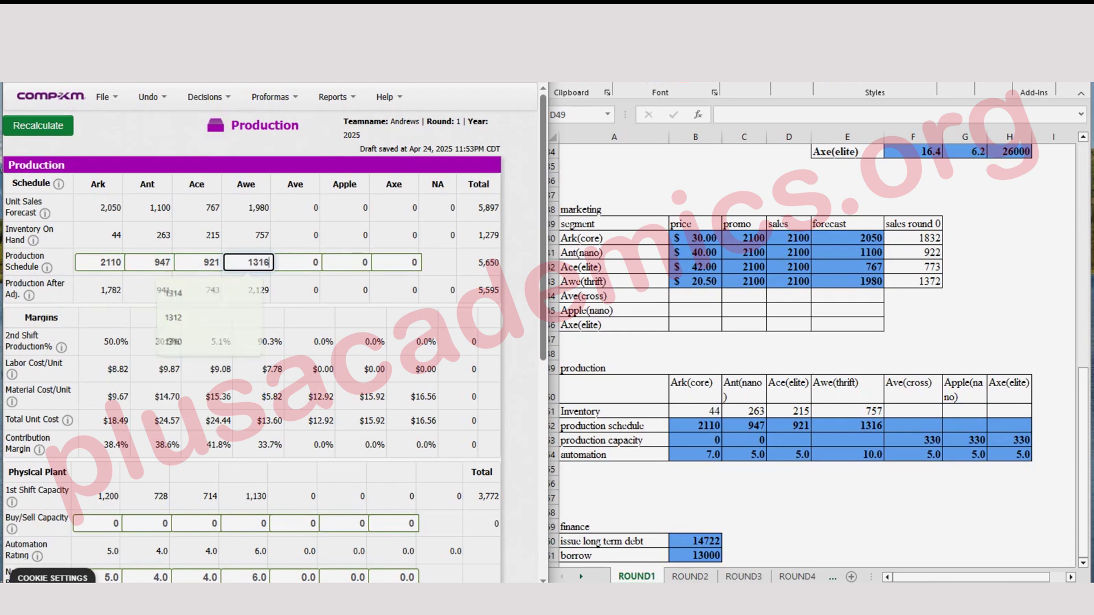
{"action": "left_click", "coordinate": [37, 125]}
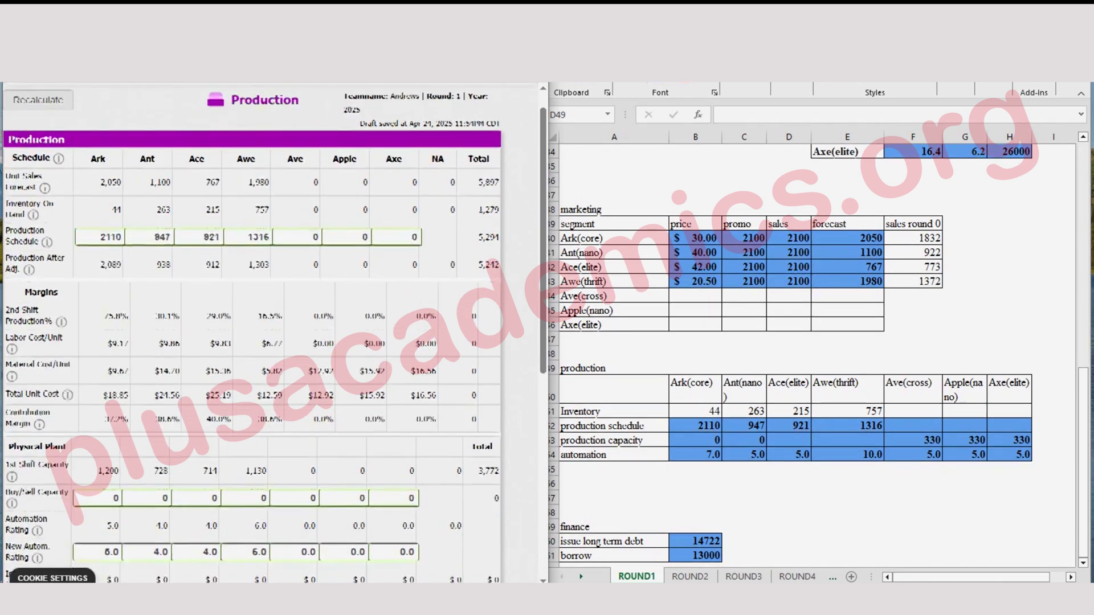
- Buy 330 units of capacity each for Ave, Apple and Axe
{"action": "scroll", "coordinate": [251, 330], "scroll_direction": "down", "scroll_amount": 3}
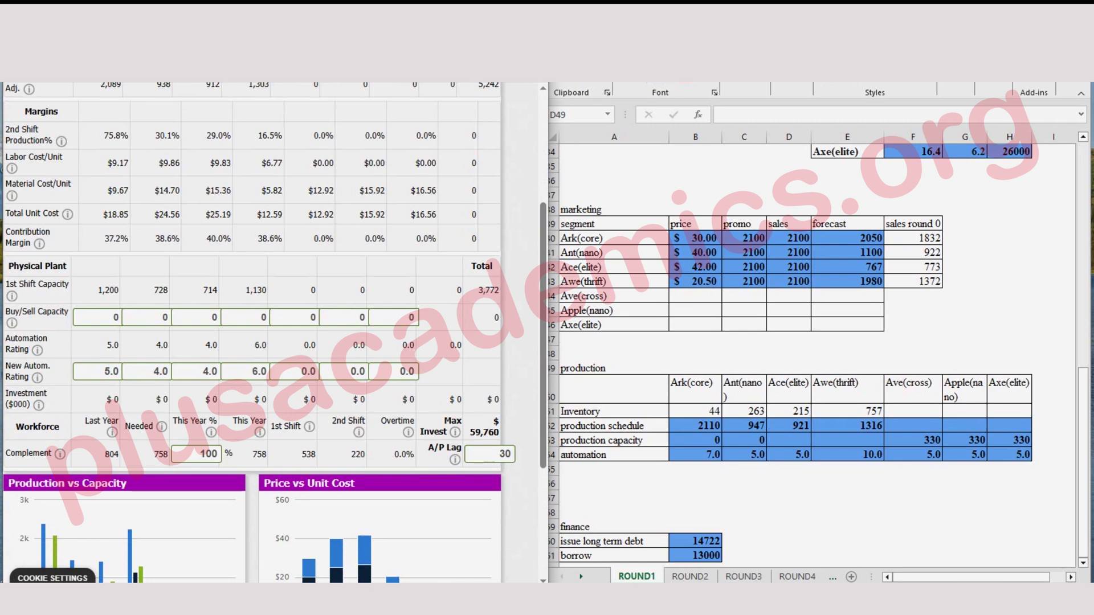
{"action": "left_click", "coordinate": [310, 318]}
{"action": "type", "text": "330"}
{"action": "key", "text": "Tab"}
{"action": "type", "text": "330"}
{"action": "key", "text": "Tab"}
{"action": "type", "text": "330"}
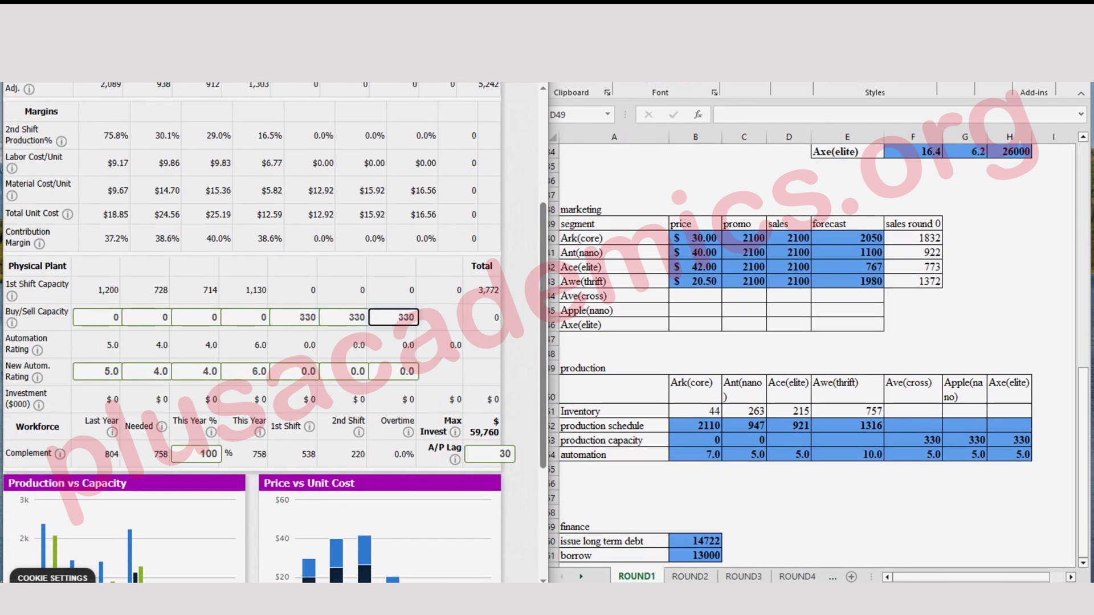
- Set the new automation rating to 5.0 for Ave, Apple and Axe
{"action": "double_click", "coordinate": [307, 371]}
{"action": "type", "text": "5"}
{"action": "left_click", "coordinate": [350, 371]}
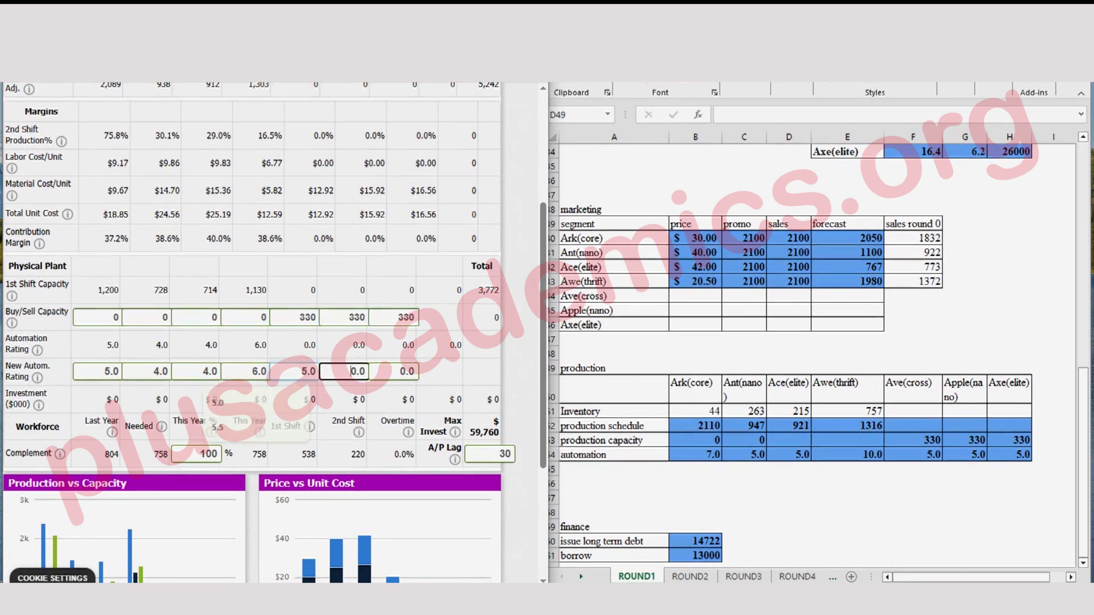
{"action": "type", "text": "5"}
{"action": "key", "text": "Tab"}
{"action": "type", "text": "5"}
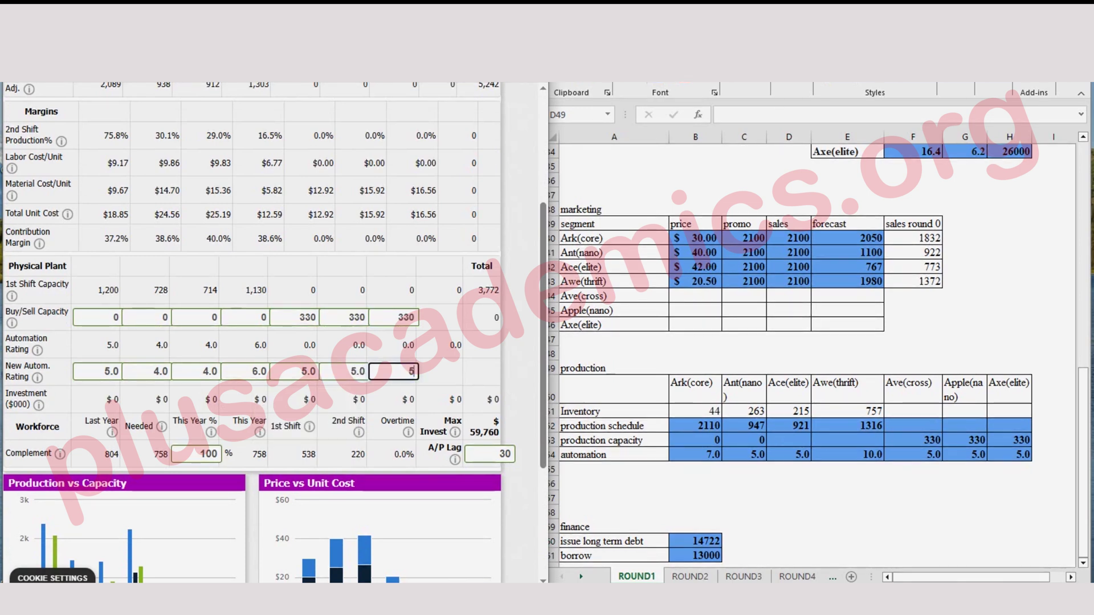
{"action": "key", "text": "Tab"}
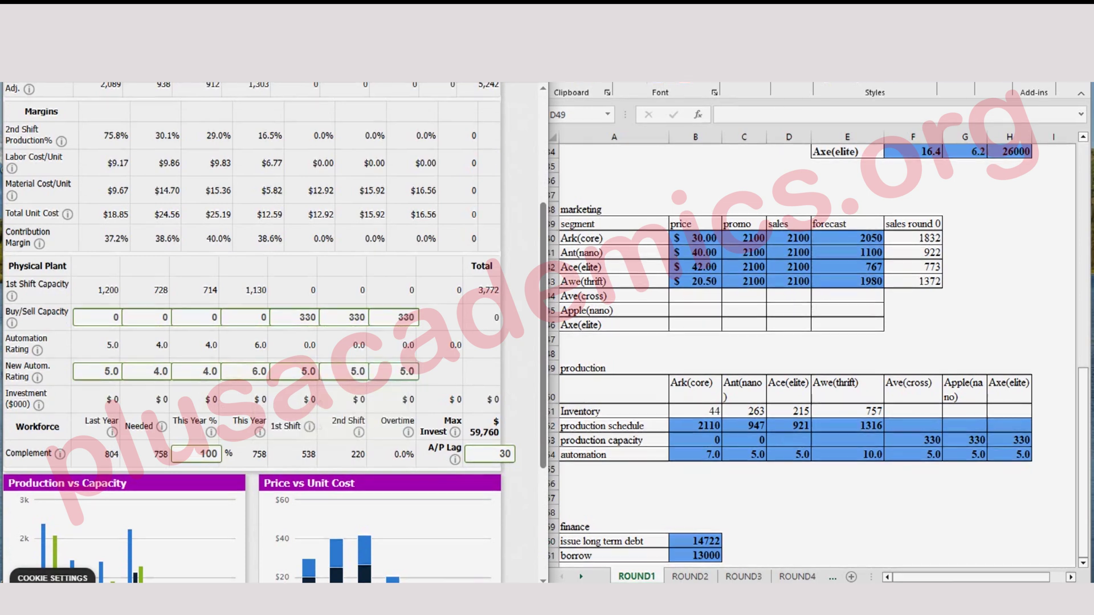
- Set the new automation rating to 10.0 for Awe, 7.0 for Ark and 5.0 for Ant and Ace, and recalculate
{"action": "left_click", "coordinate": [259, 371]}
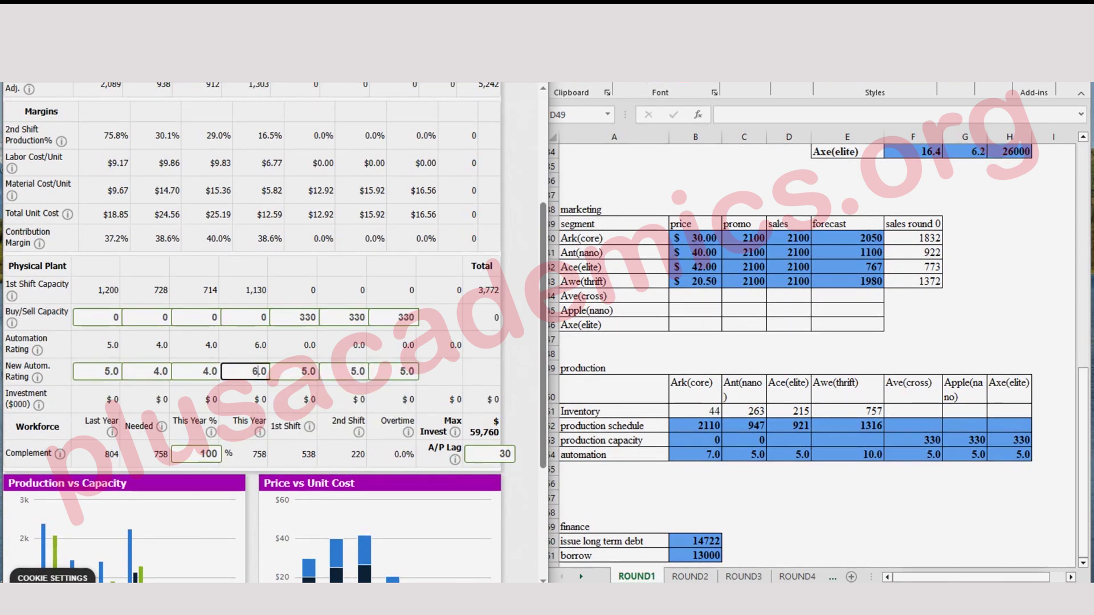
{"action": "type", "text": "10"}
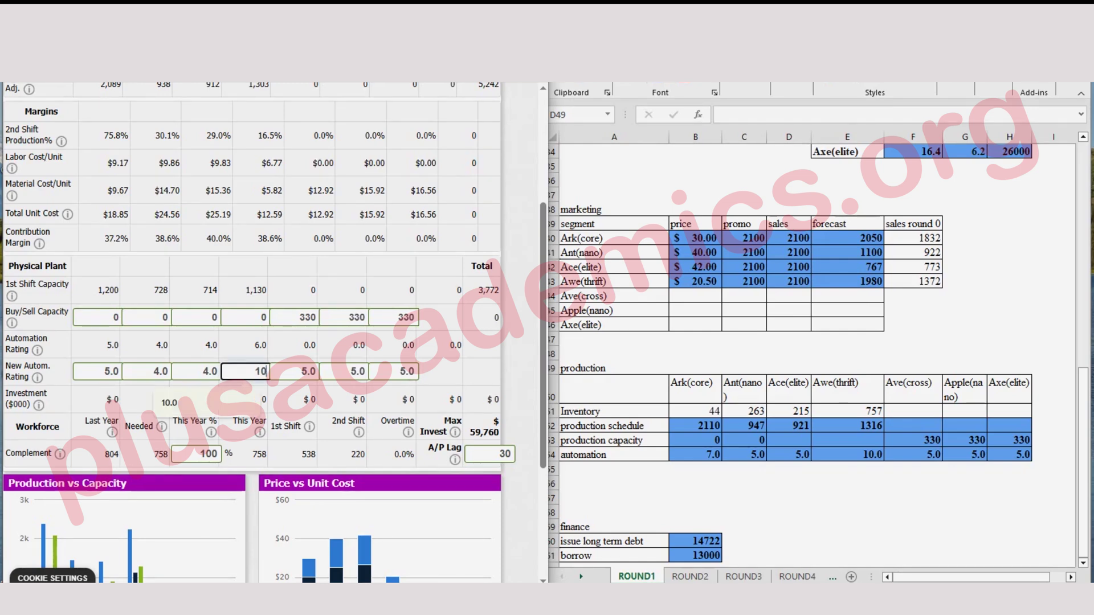
{"action": "left_click", "coordinate": [97, 371]}
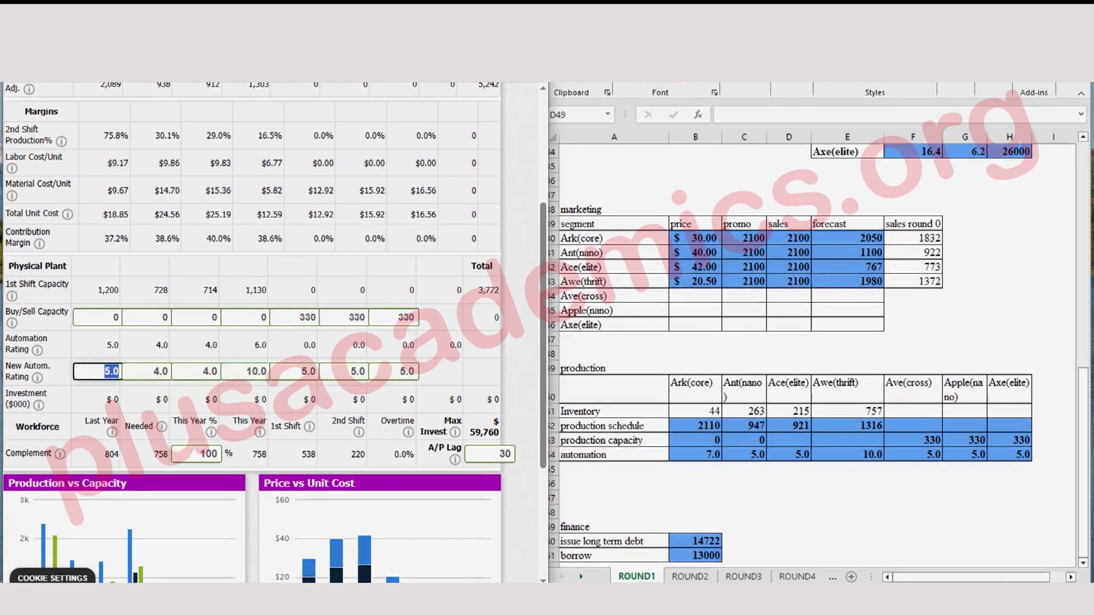
{"action": "type", "text": "7"}
{"action": "key", "text": "Tab"}
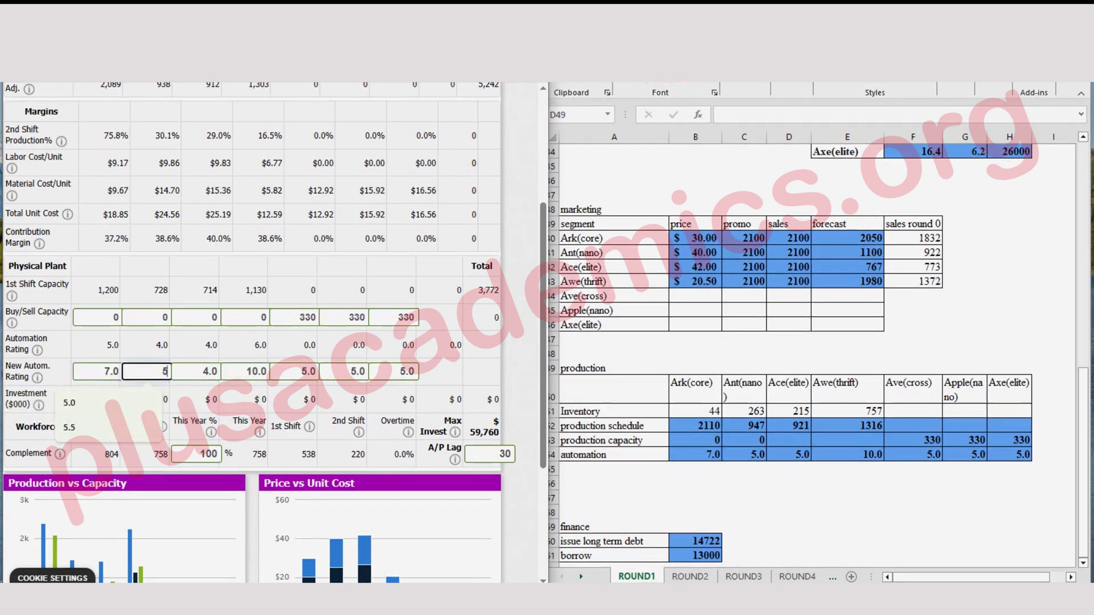
{"action": "type", "text": "5"}
{"action": "key", "text": "Tab"}
{"action": "type", "text": "5"}
{"action": "key", "text": "Return"}
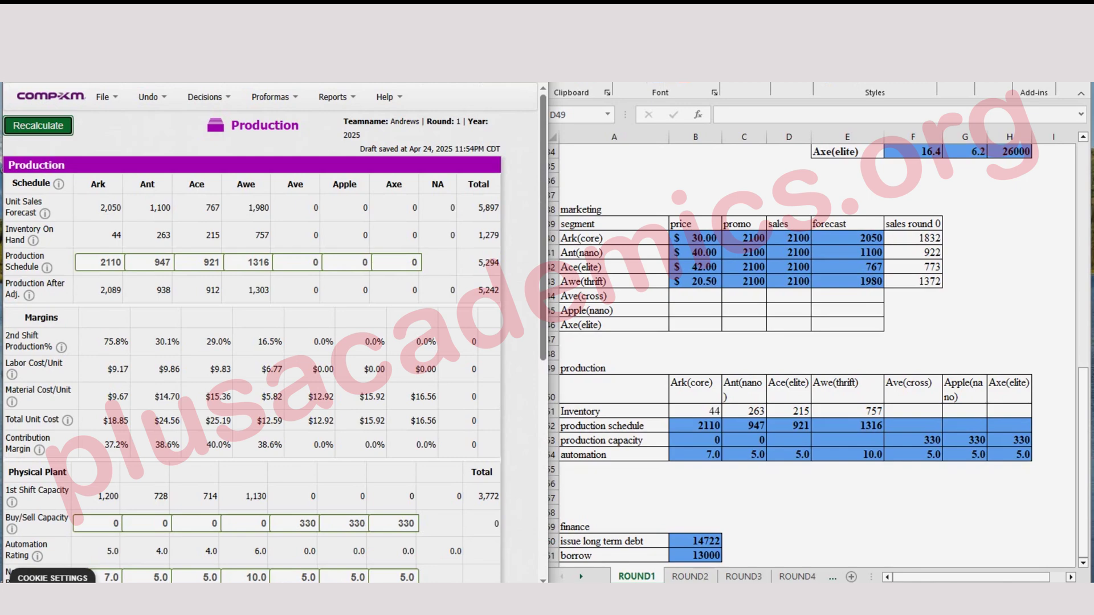
- Open the Finance decisions and set the long-term debt issue to 14722 ($000)
{"action": "scroll", "coordinate": [254, 336], "scroll_direction": "down", "scroll_amount": 6}
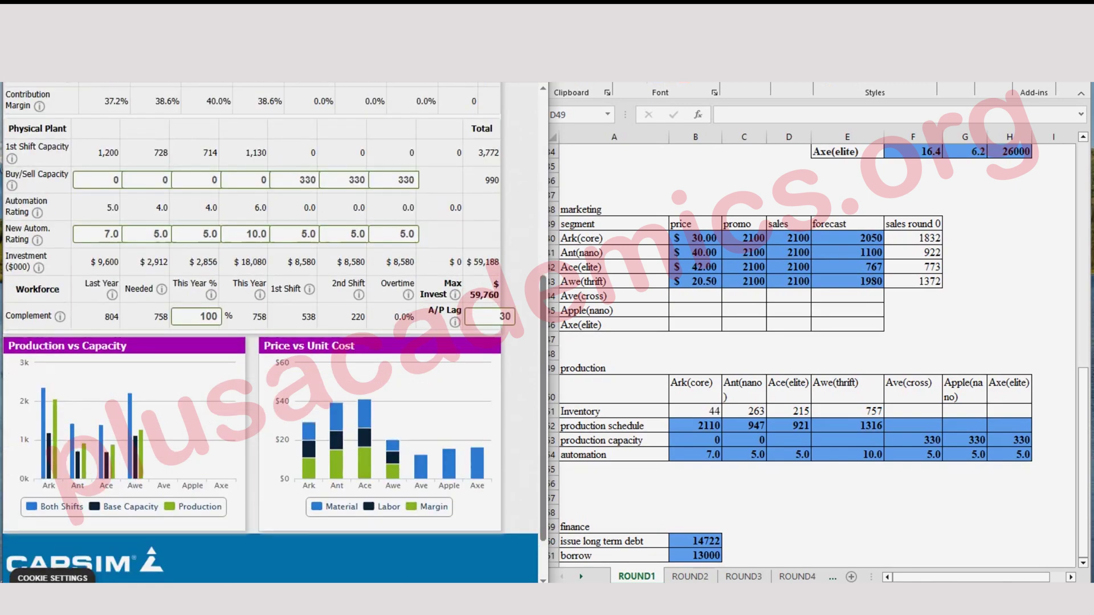
{"action": "scroll", "coordinate": [254, 337], "scroll_direction": "up", "scroll_amount": 3}
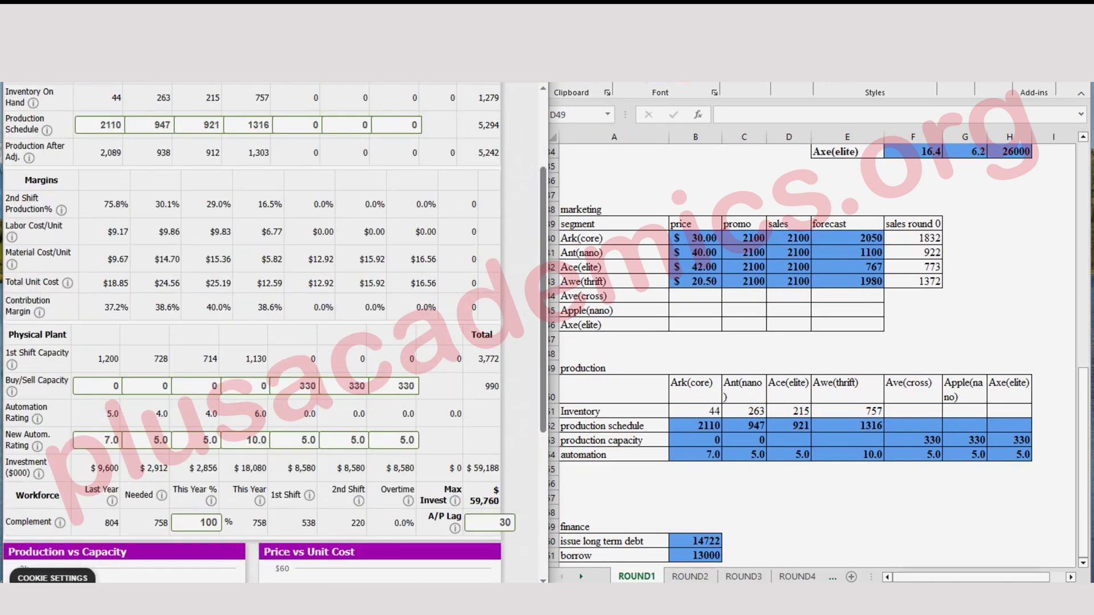
{"action": "scroll", "coordinate": [253, 336], "scroll_direction": "up", "scroll_amount": 2}
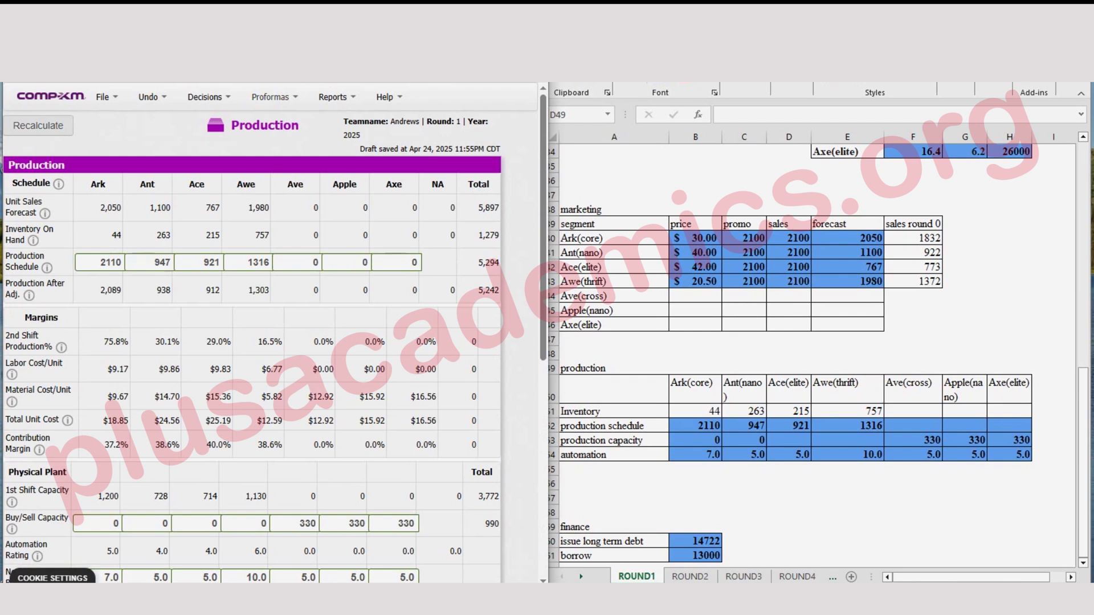
{"action": "left_click", "coordinate": [208, 96]}
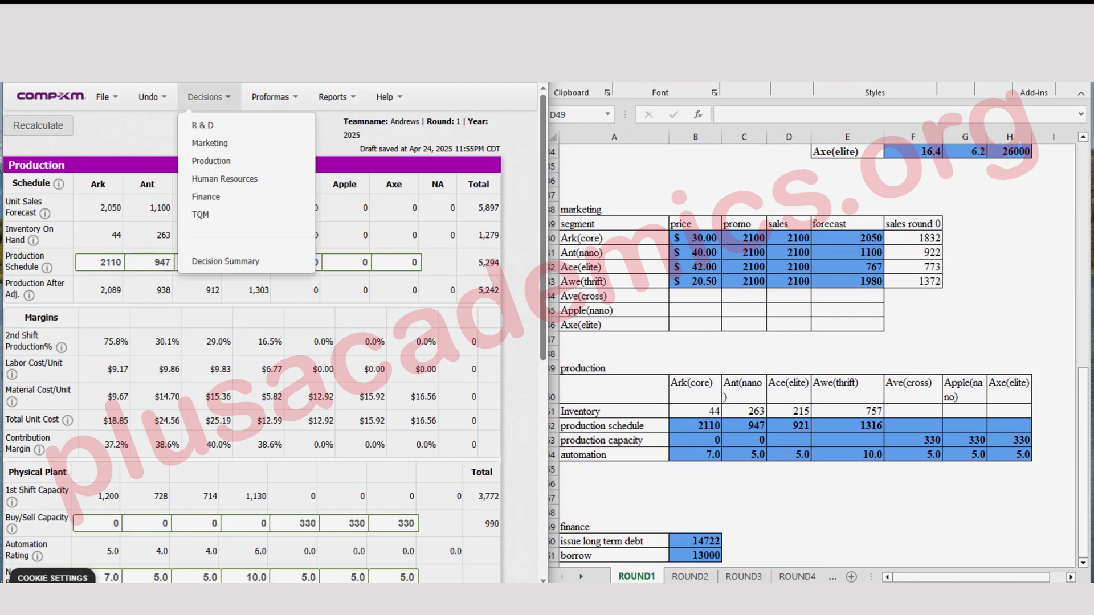
{"action": "left_click", "coordinate": [205, 197]}
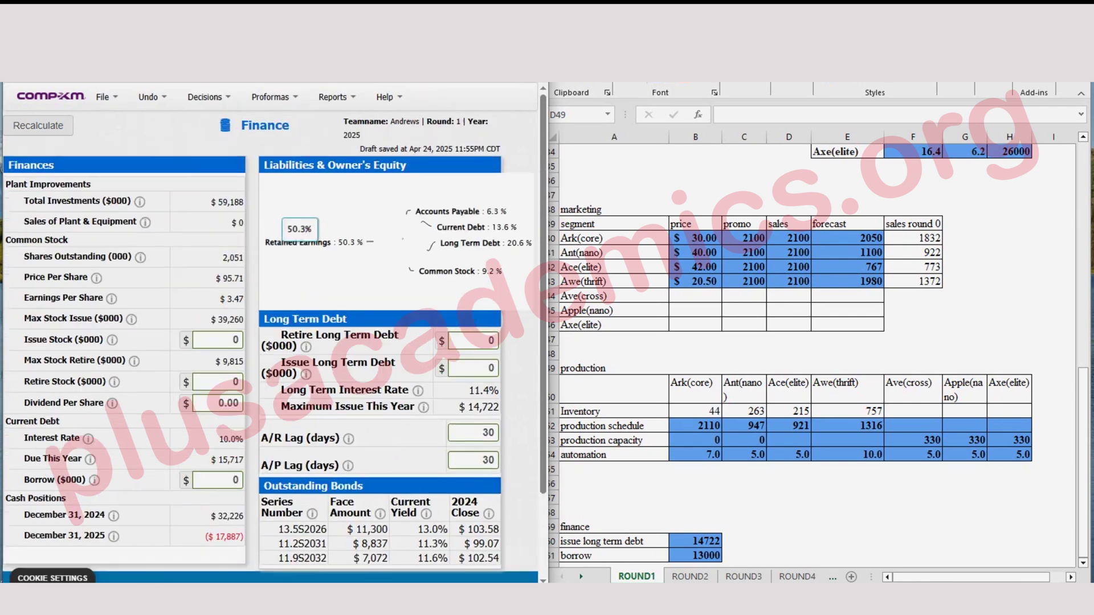
{"action": "scroll", "coordinate": [269, 332], "scroll_direction": "down", "scroll_amount": 2}
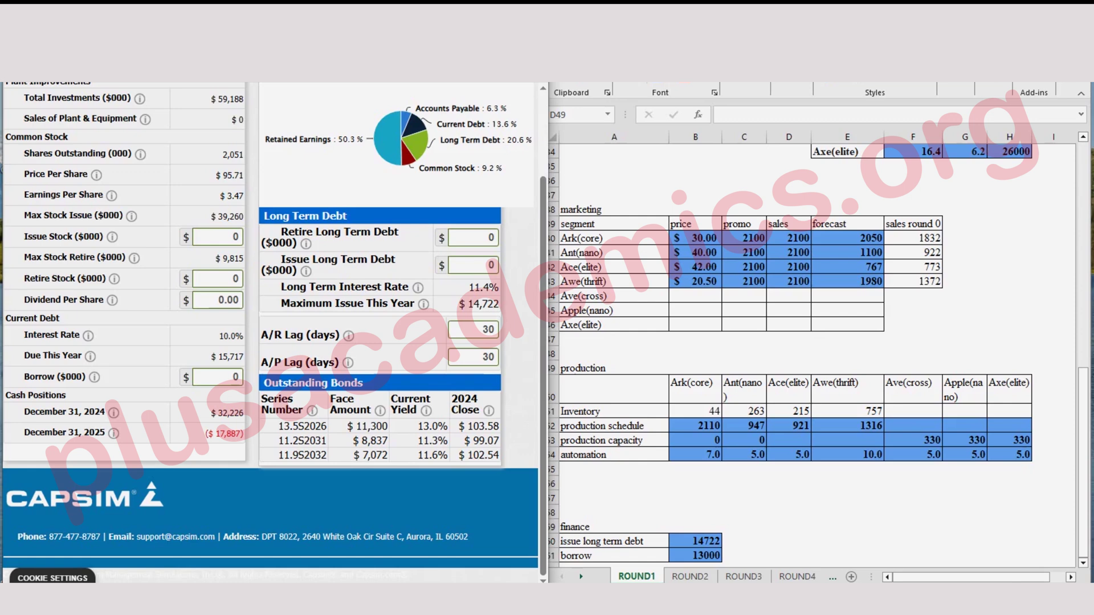
{"action": "left_click", "coordinate": [487, 265]}
{"action": "type", "text": "1"}
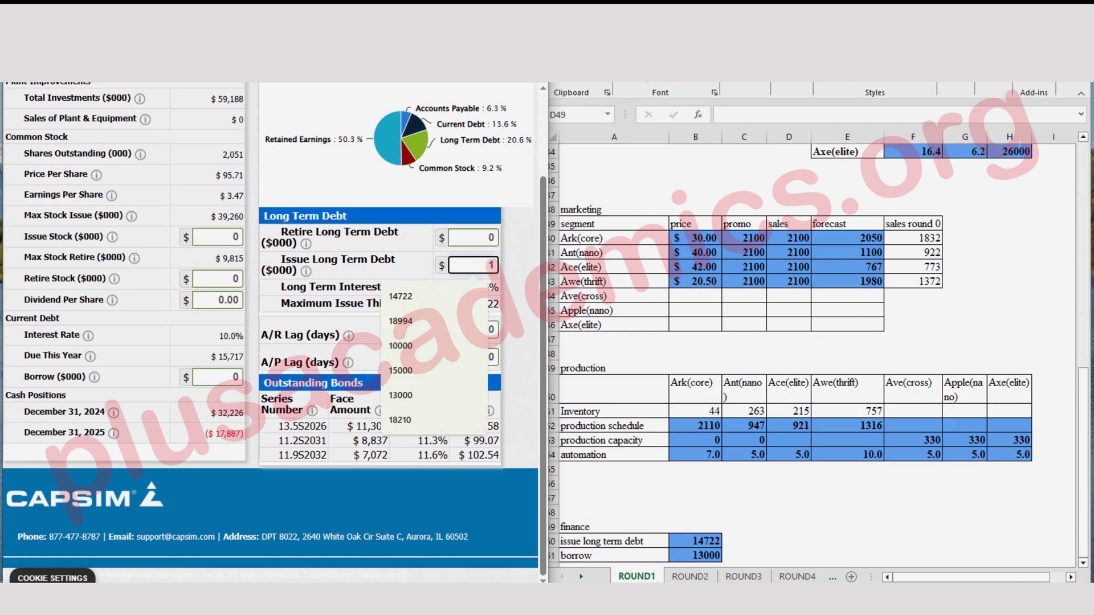
{"action": "type", "text": "4722"}
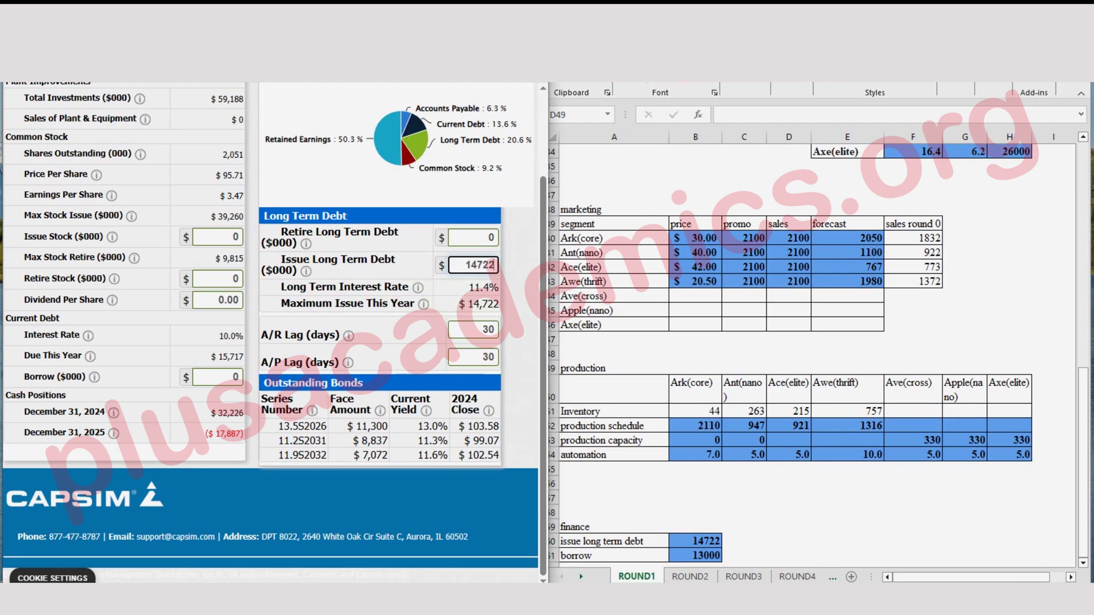
- Set the current debt borrowing to 13000 ($000) and recalculate the finance decisions
{"action": "left_click", "coordinate": [234, 376]}
{"action": "type", "text": "13000"}
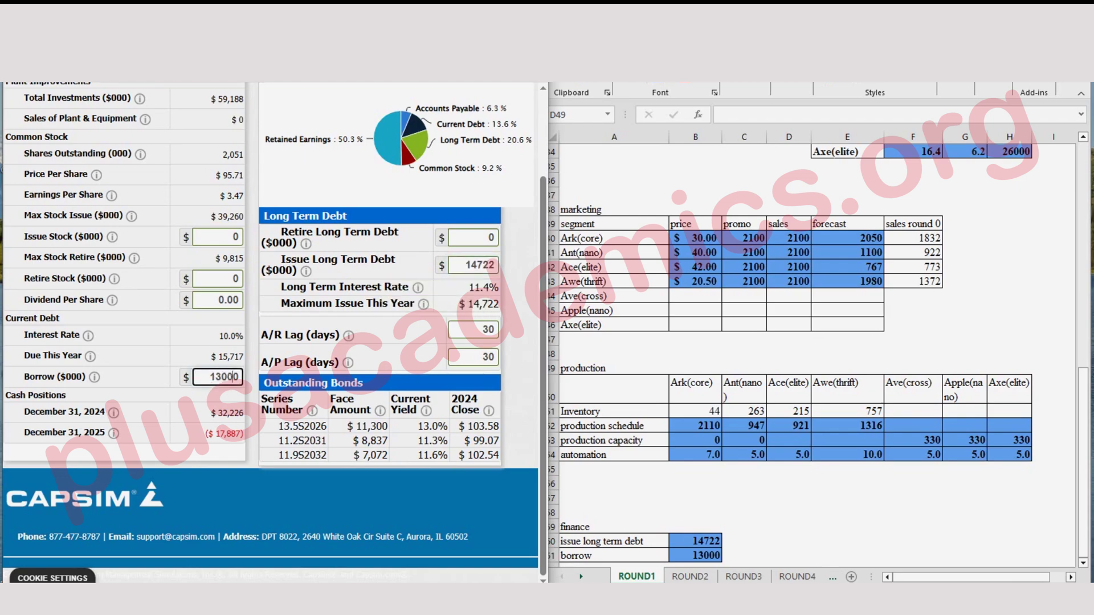
{"action": "scroll", "coordinate": [267, 333], "scroll_direction": "up", "scroll_amount": 2}
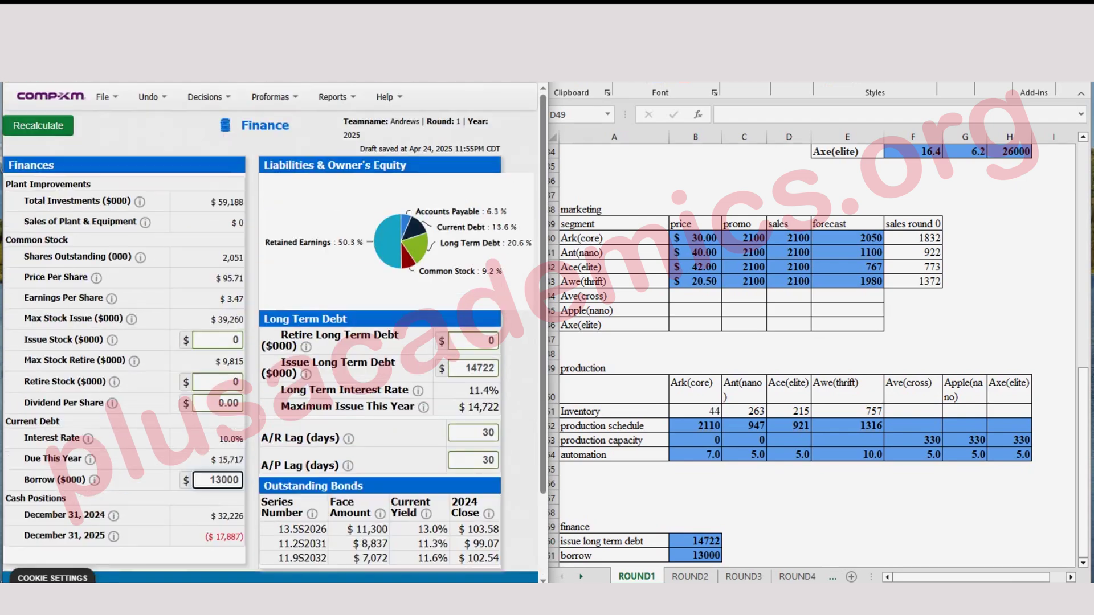
{"action": "scroll", "coordinate": [268, 333], "scroll_direction": "down", "scroll_amount": 1}
{"action": "scroll", "coordinate": [268, 330], "scroll_direction": "down", "scroll_amount": 1}
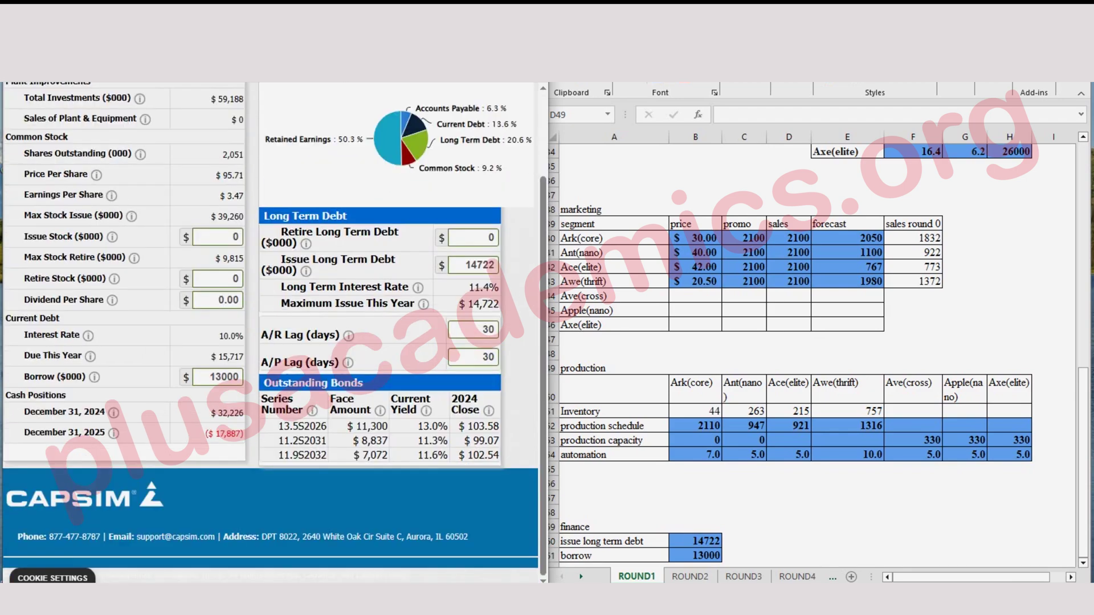
{"action": "scroll", "coordinate": [268, 331], "scroll_direction": "up", "scroll_amount": 2}
{"action": "scroll", "coordinate": [268, 330], "scroll_direction": "down", "scroll_amount": 2}
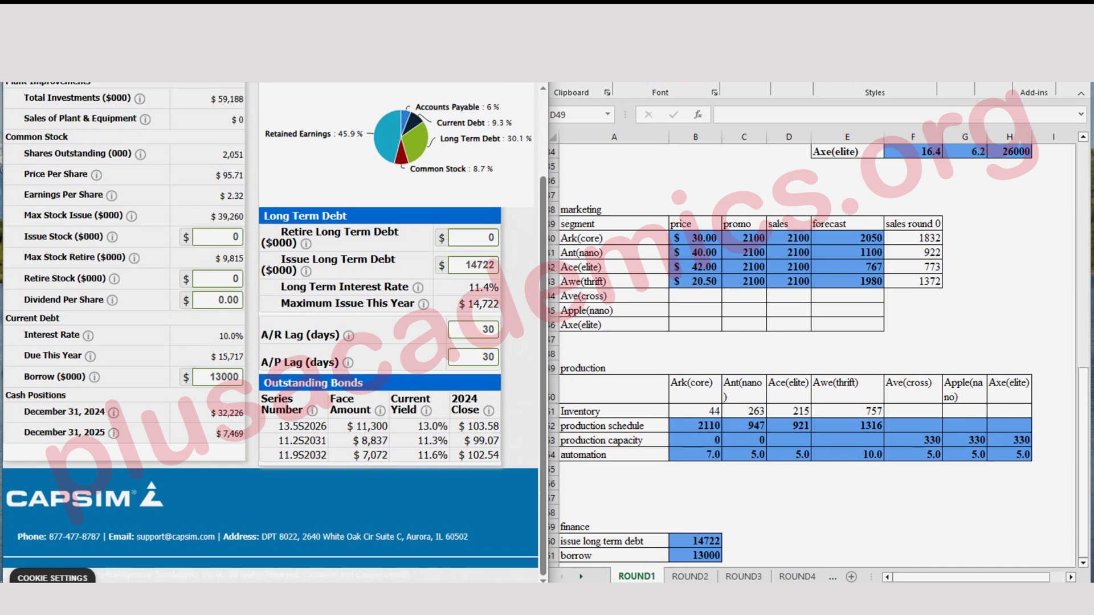
{"action": "scroll", "coordinate": [271, 331], "scroll_direction": "up", "scroll_amount": 3}
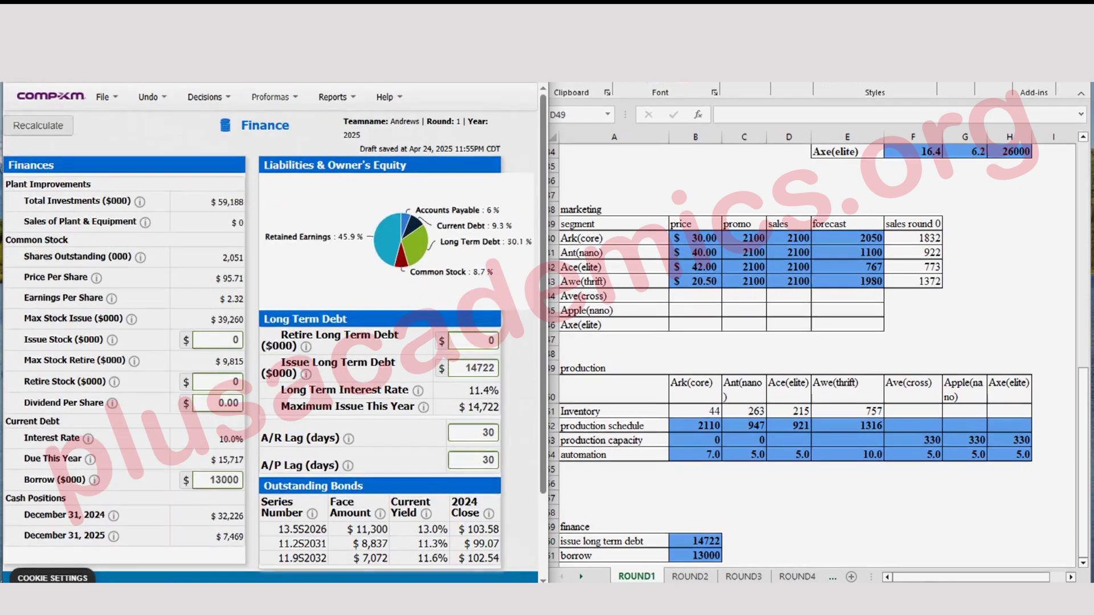
- Open the proforma Balanced Scorecard and review the Round 1 projected scores for every category, including the overall round score
{"action": "left_click", "coordinate": [274, 97]}
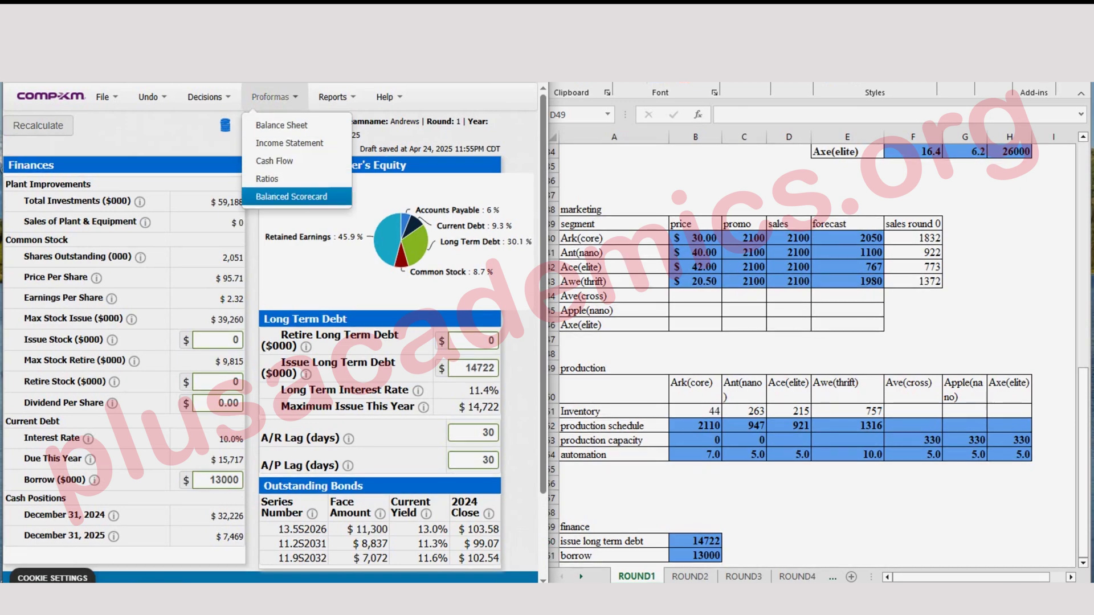
{"action": "left_click", "coordinate": [291, 196]}
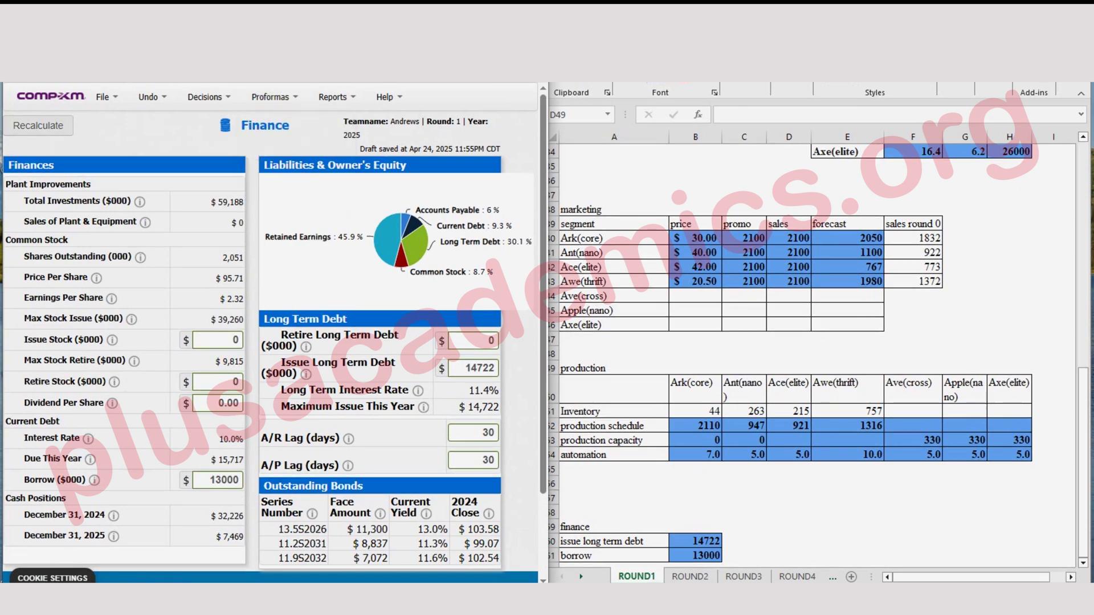
{"action": "scroll", "coordinate": [271, 330], "scroll_direction": "down", "scroll_amount": 10}
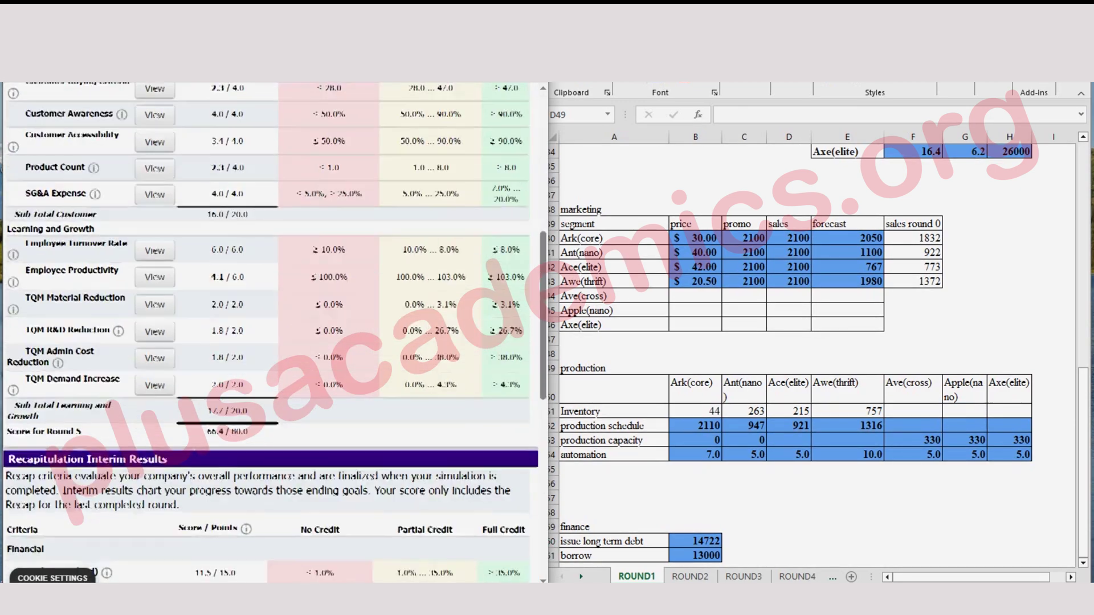
{"action": "scroll", "coordinate": [270, 331], "scroll_direction": "up", "scroll_amount": 1}
{"action": "scroll", "coordinate": [271, 331], "scroll_direction": "down", "scroll_amount": 2}
{"action": "double_click", "coordinate": [217, 362]}
{"action": "double_click", "coordinate": [239, 362]}
{"action": "scroll", "coordinate": [239, 362], "scroll_direction": "up", "scroll_amount": 1}
{"action": "scroll", "coordinate": [271, 330], "scroll_direction": "up", "scroll_amount": 7}
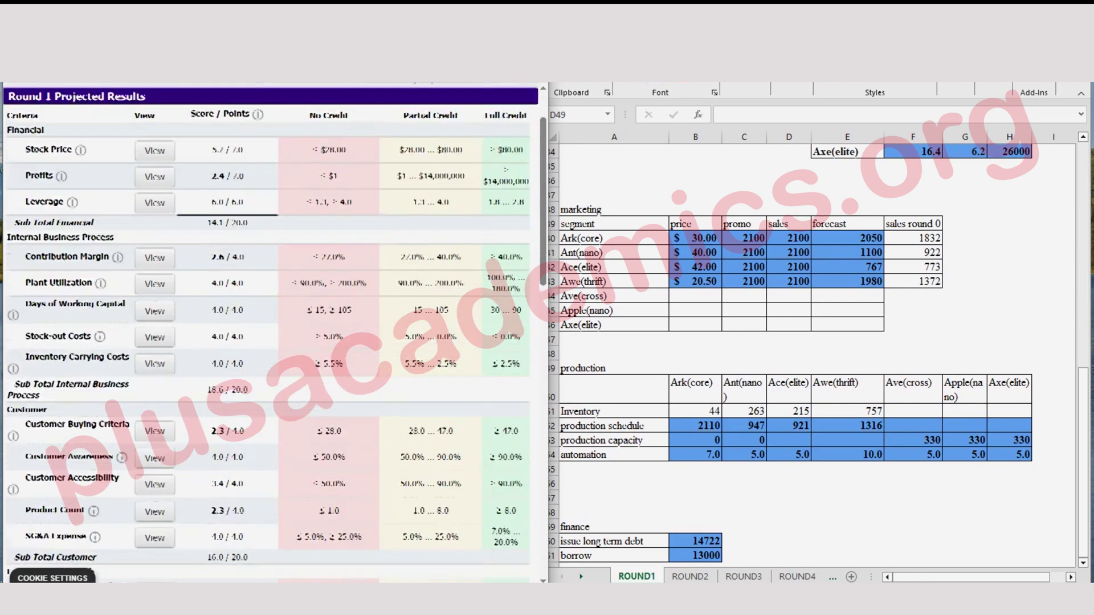
{"action": "scroll", "coordinate": [270, 330], "scroll_direction": "up", "scroll_amount": 1}
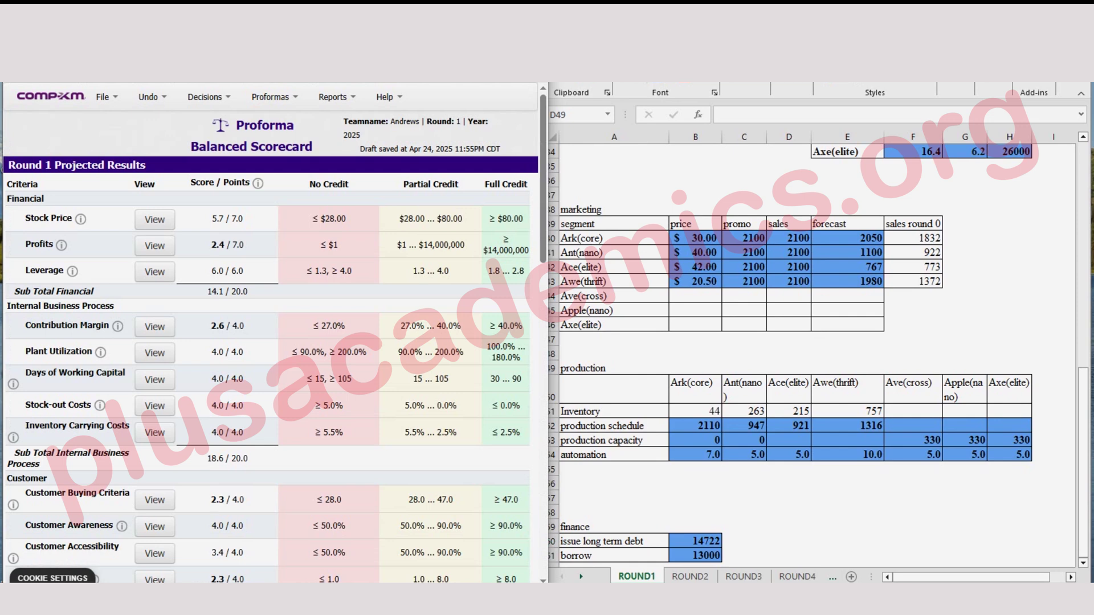